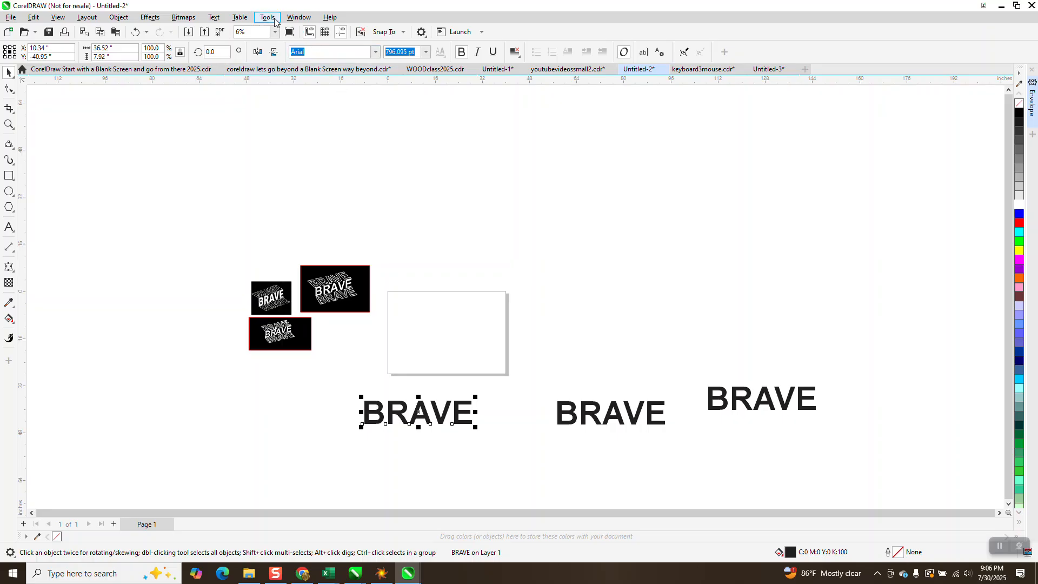
# - Try skewing the first BRAVE text horizontally by -20 degrees with the Skew transform
pyautogui.click(299, 18)
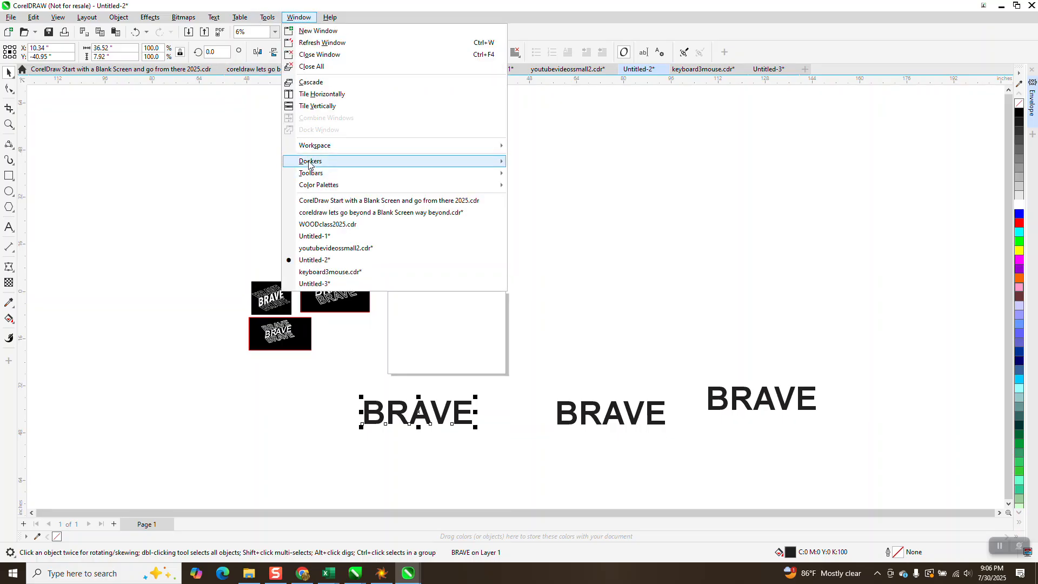
pyautogui.moveTo(309, 165)
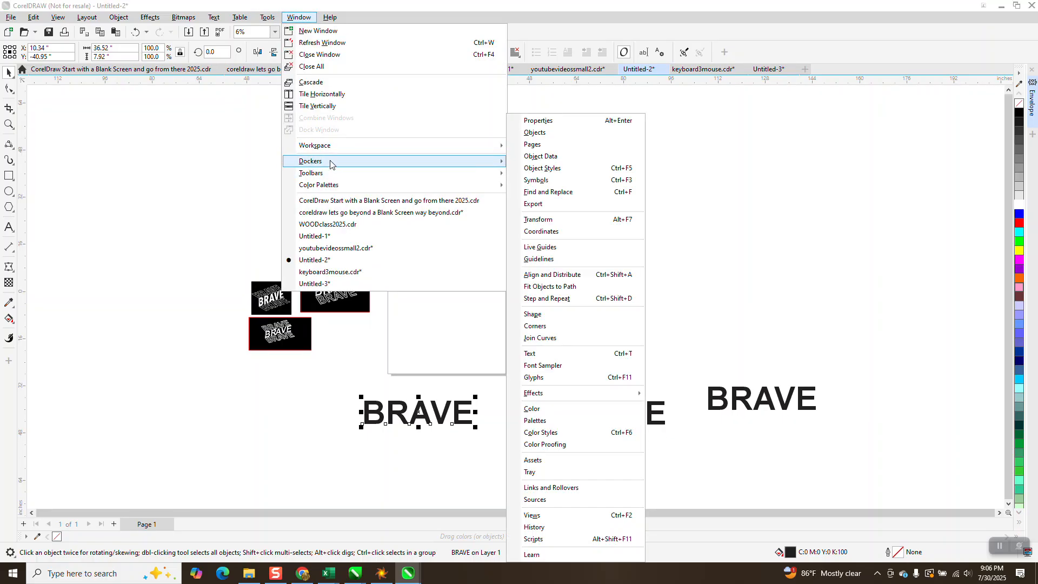
pyautogui.click(539, 219)
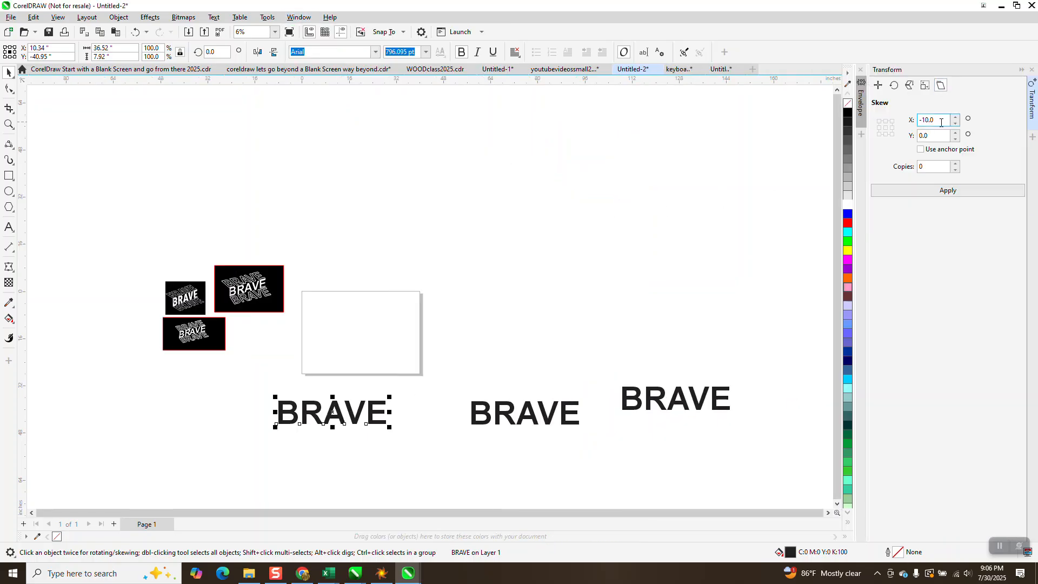
pyautogui.write('-20')
pyautogui.press('Return')
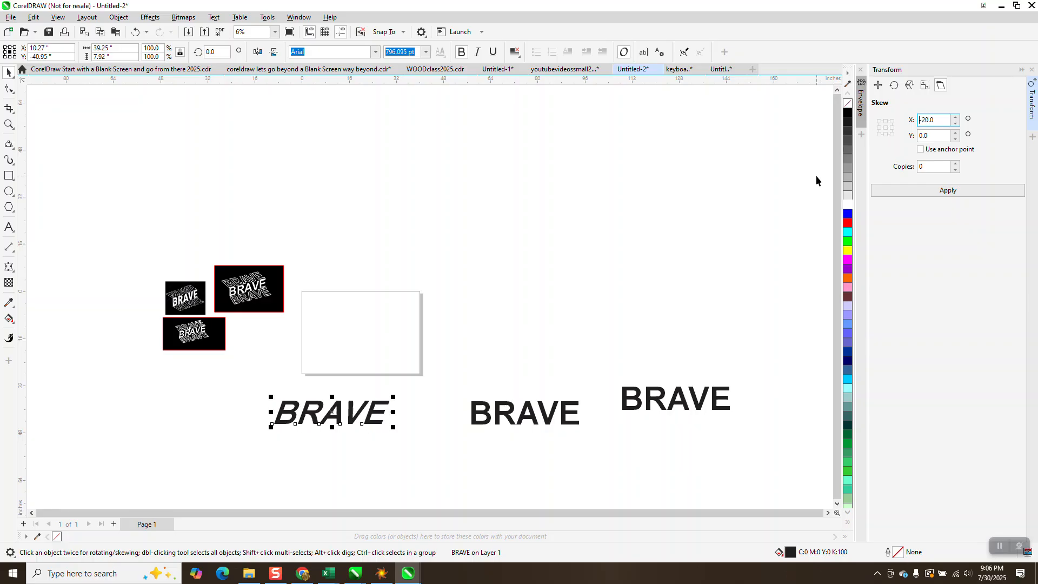
# - Try a 20-degree horizontal skew and a move on the middle BRAVE text, and undo the changes to both texts
pyautogui.click(554, 414)
pyautogui.click(933, 120)
pyautogui.write('20')
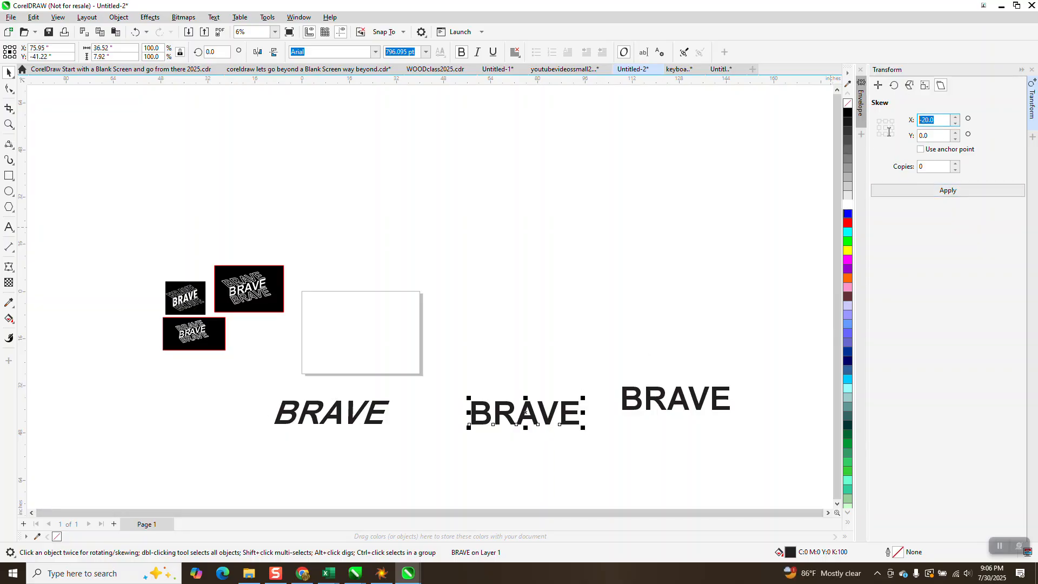
pyautogui.press('Return')
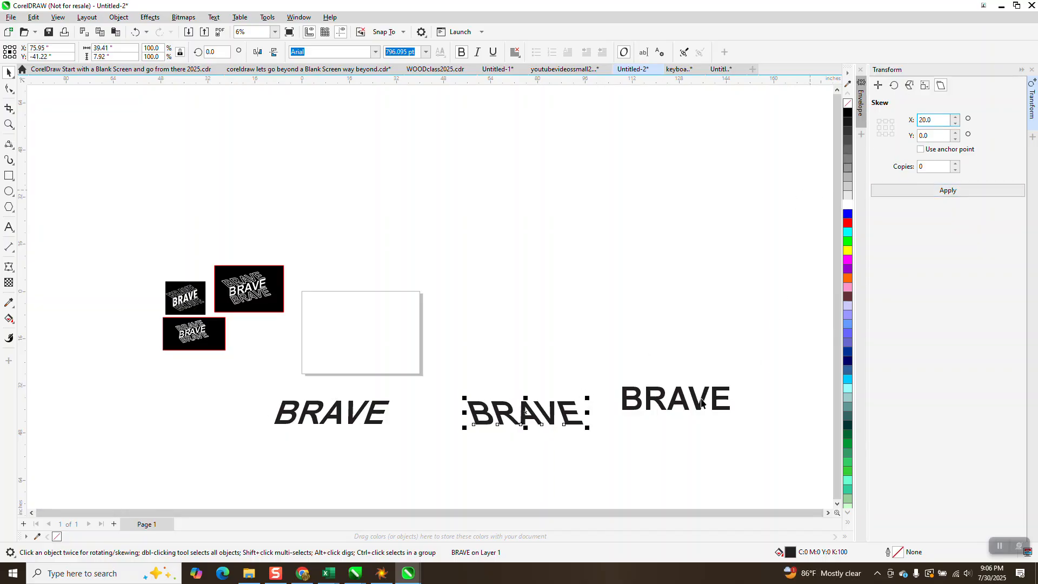
pyautogui.moveTo(572, 404); pyautogui.dragTo(622, 315)
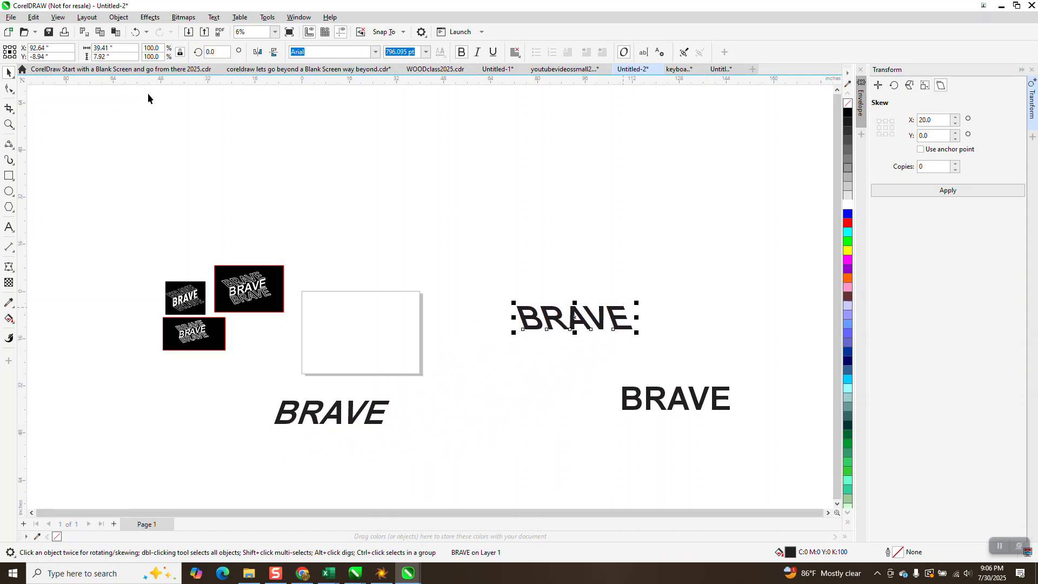
pyautogui.click(136, 32)
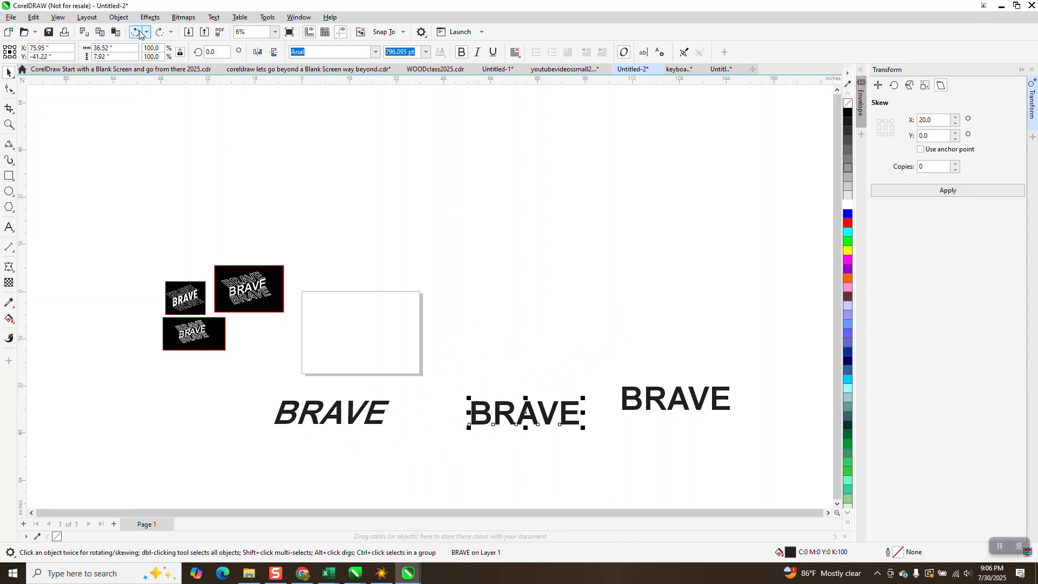
pyautogui.click(136, 33)
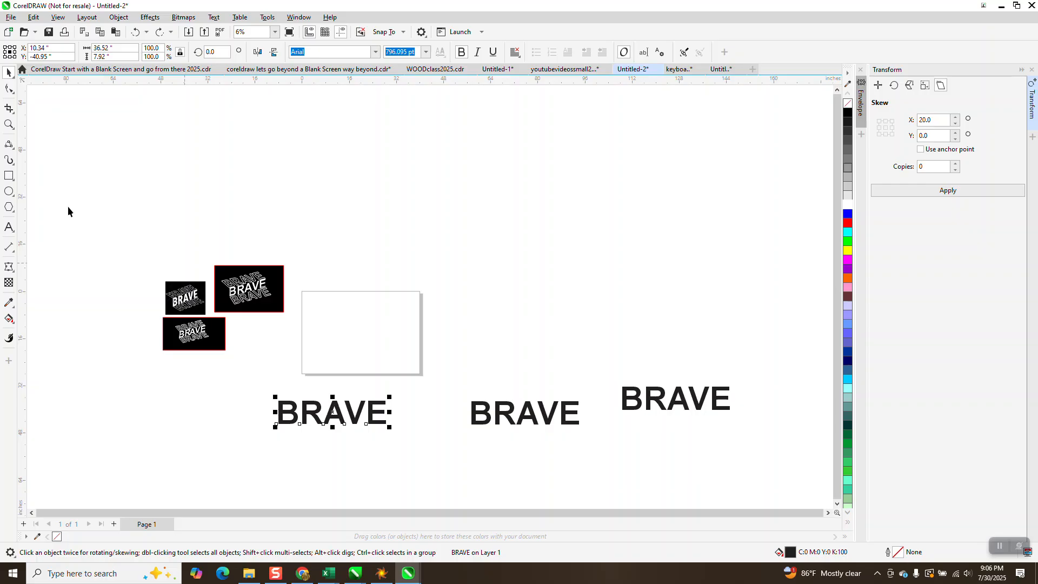
# - Examine the slanted BRAVE lettering and its small captions in the black reference images up close
pyautogui.click(9, 144)
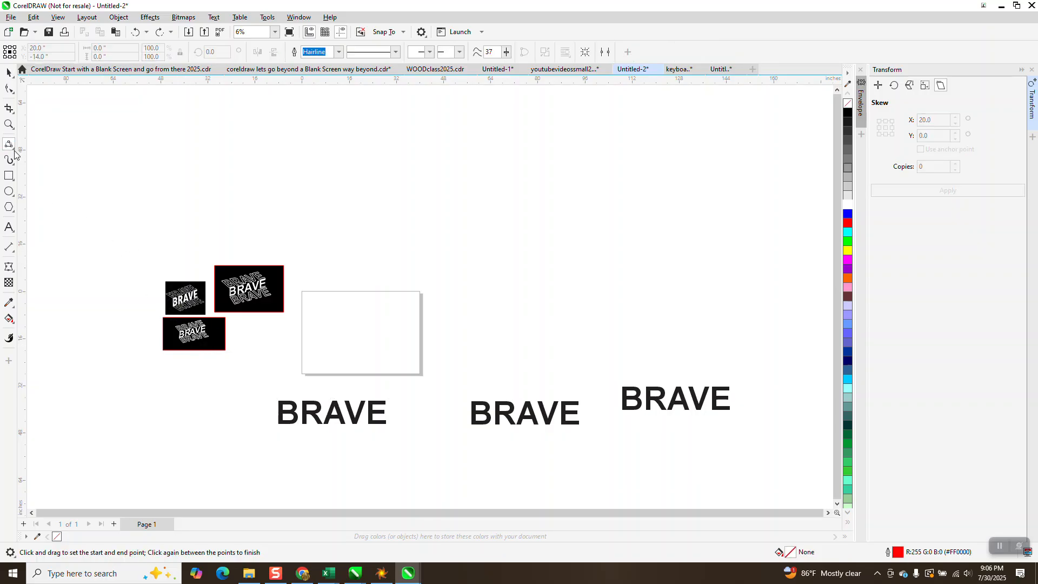
pyautogui.click(9, 124)
pyautogui.moveTo(136, 275); pyautogui.dragTo(271, 376)
pyautogui.rightClick(231, 328)
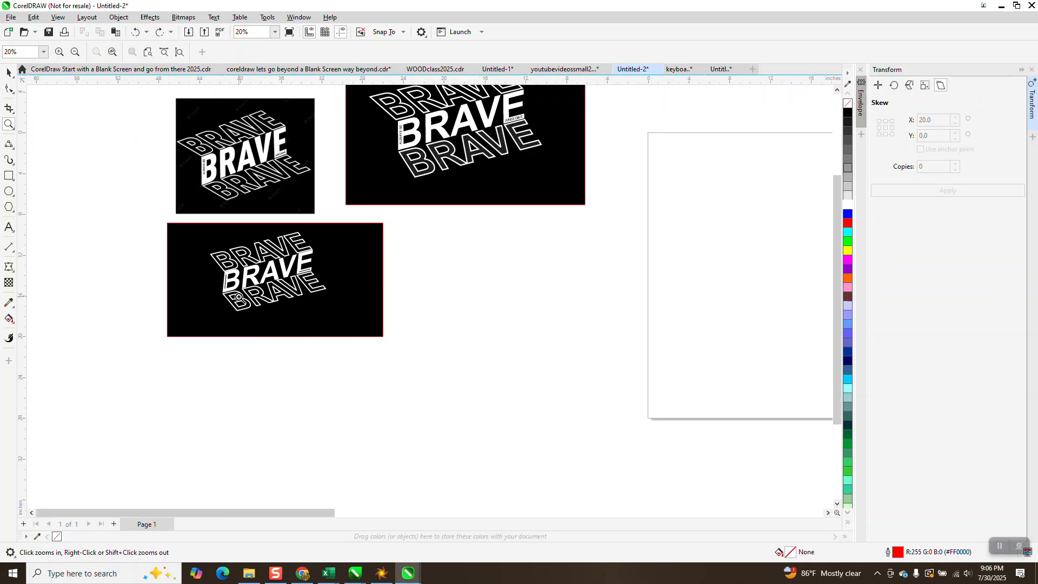
pyautogui.moveTo(220, 236); pyautogui.dragTo(255, 268)
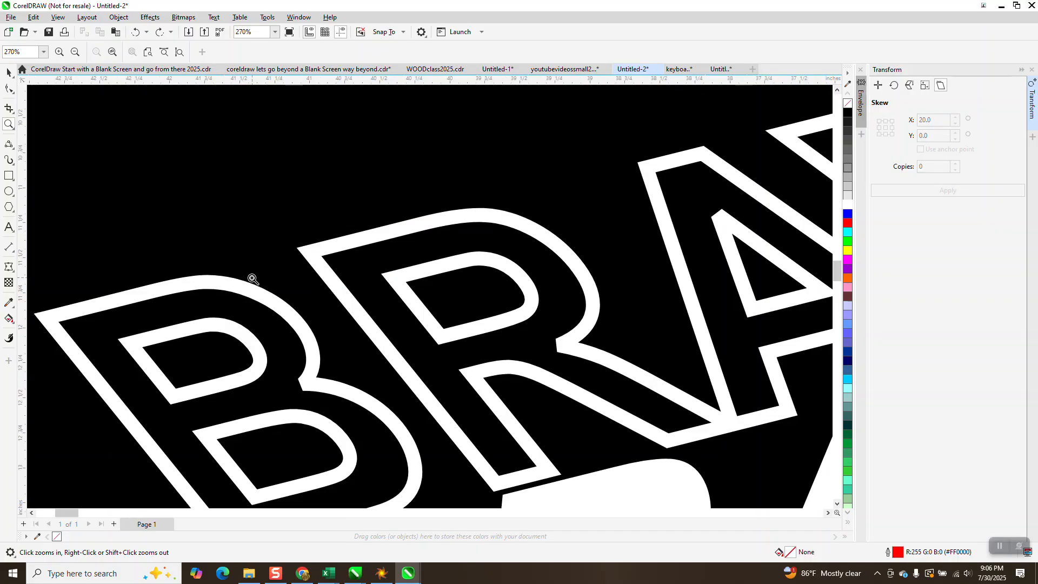
pyautogui.rightClick(271, 308)
pyautogui.scroll(-4, 274, 320)
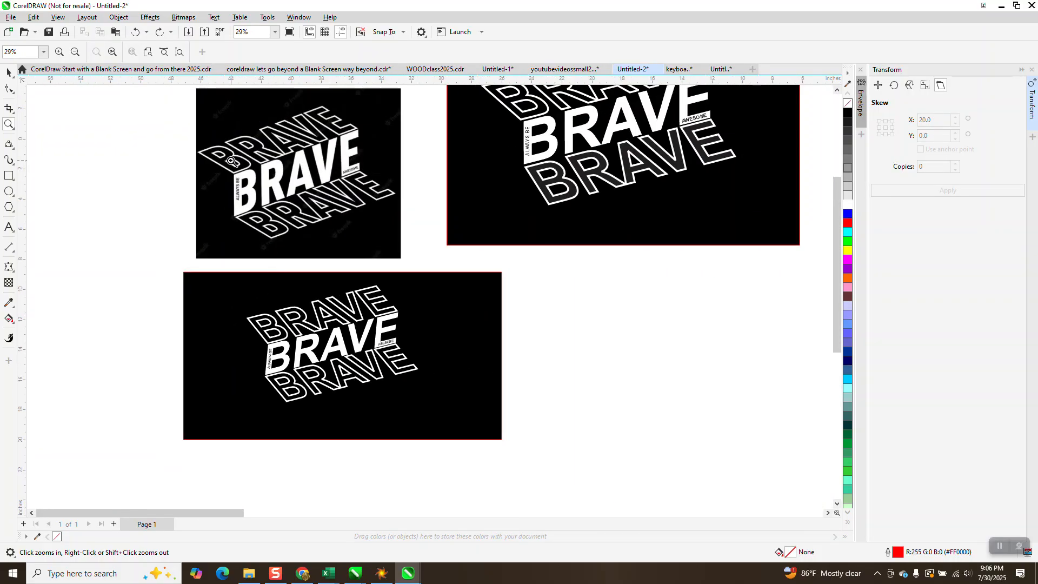
pyautogui.moveTo(229, 160); pyautogui.dragTo(271, 211)
pyautogui.rightClick(266, 225)
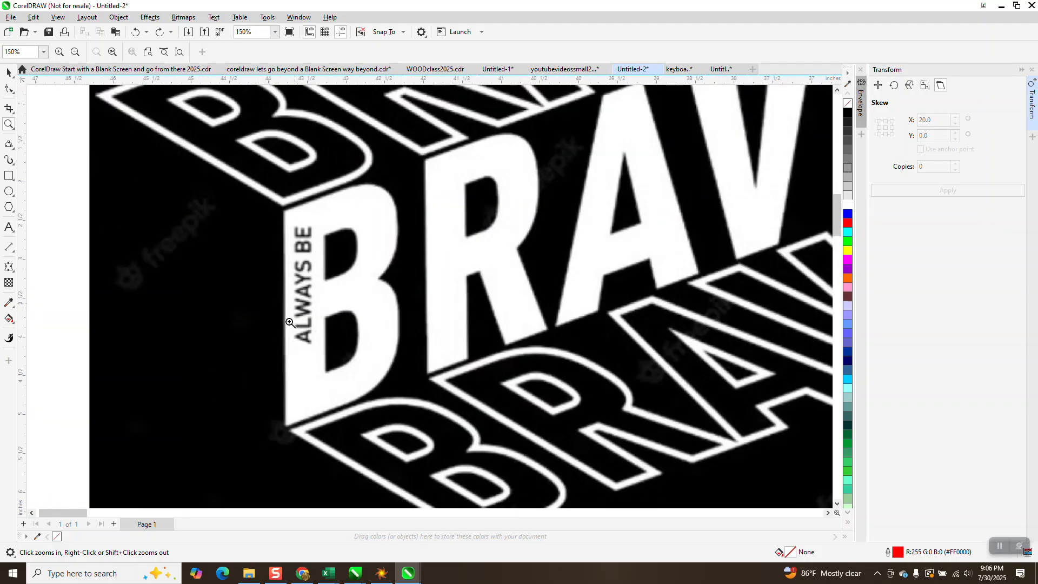
pyautogui.rightClick(292, 319)
pyautogui.scroll(-1, 268, 317)
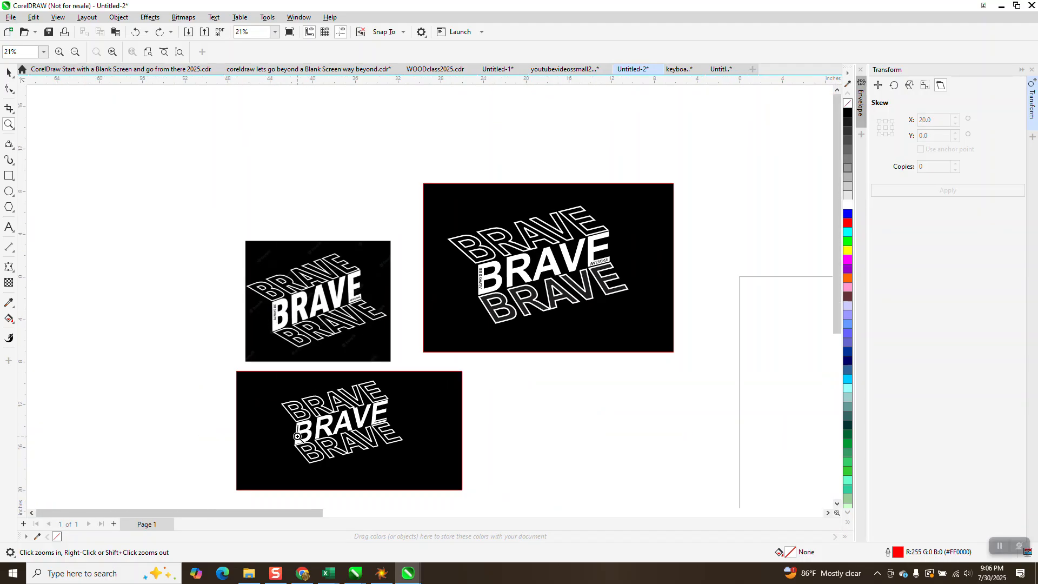
pyautogui.moveTo(277, 404); pyautogui.dragTo(413, 492)
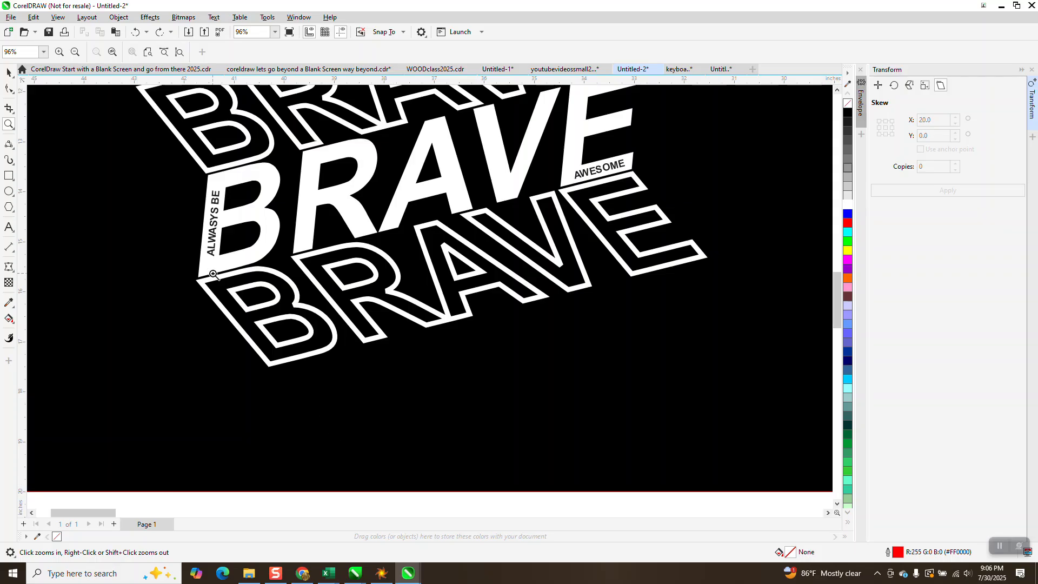
pyautogui.rightClick(342, 237)
pyautogui.rightClick(341, 237)
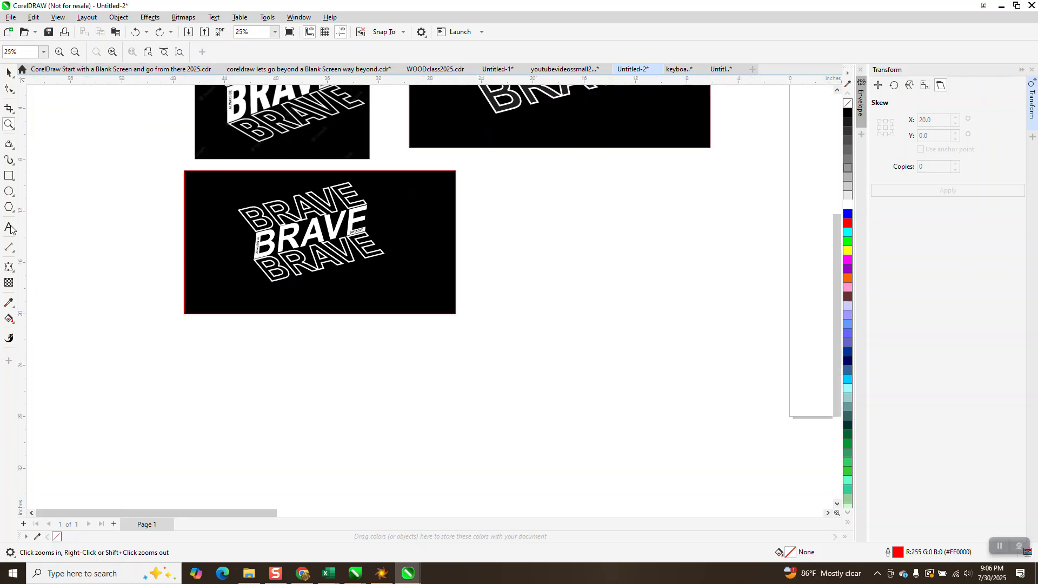
# - Draw a rectangle about 13.13 by 3.83 inches beside the reference images and stack two evenly spaced copies above it
pyautogui.click(12, 178)
pyautogui.moveTo(545, 305)
pyautogui.mouseDown()
pyautogui.moveTo(636, 354)
pyautogui.moveTo(715, 354)
pyautogui.mouseUp()
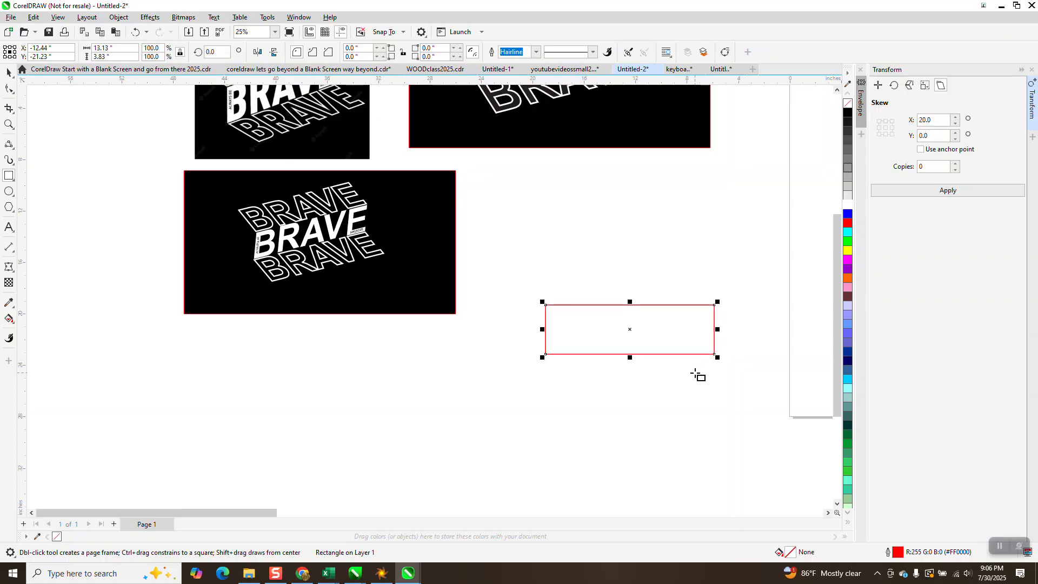
pyautogui.moveTo(631, 328); pyautogui.dragTo(626, 273)
pyautogui.hotkey('ctrl', 'r')
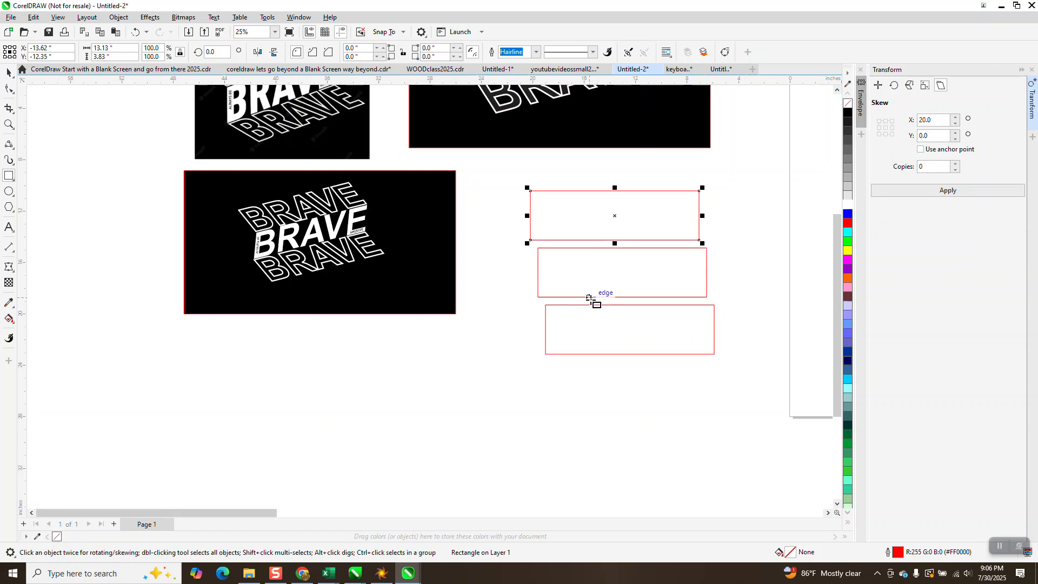
# - Skew the bottom rectangle slightly so its upper edge shifts right, and rotate it 14 degrees
pyautogui.click(9, 72)
pyautogui.click(603, 325)
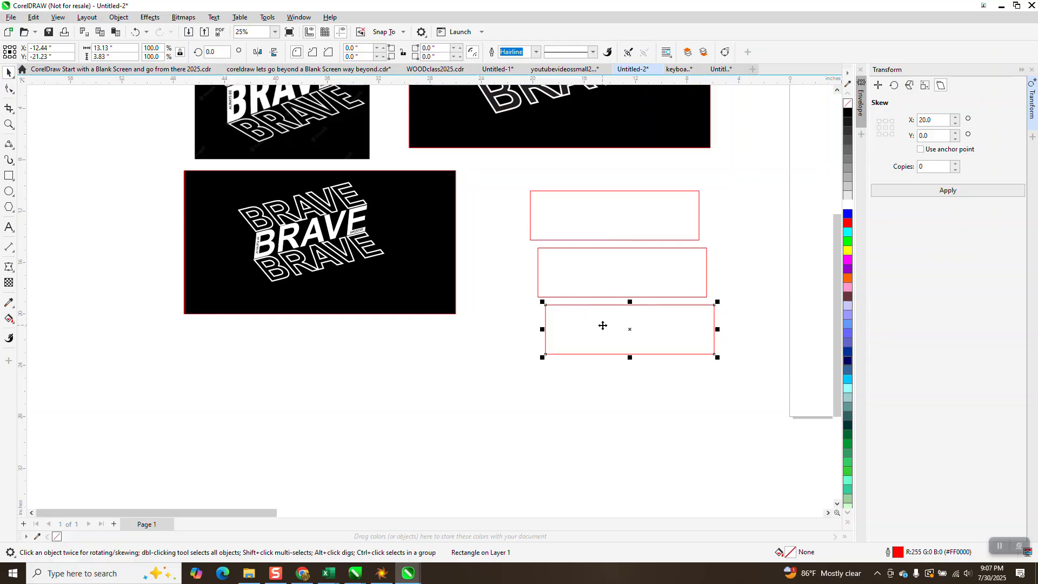
pyautogui.click(630, 304)
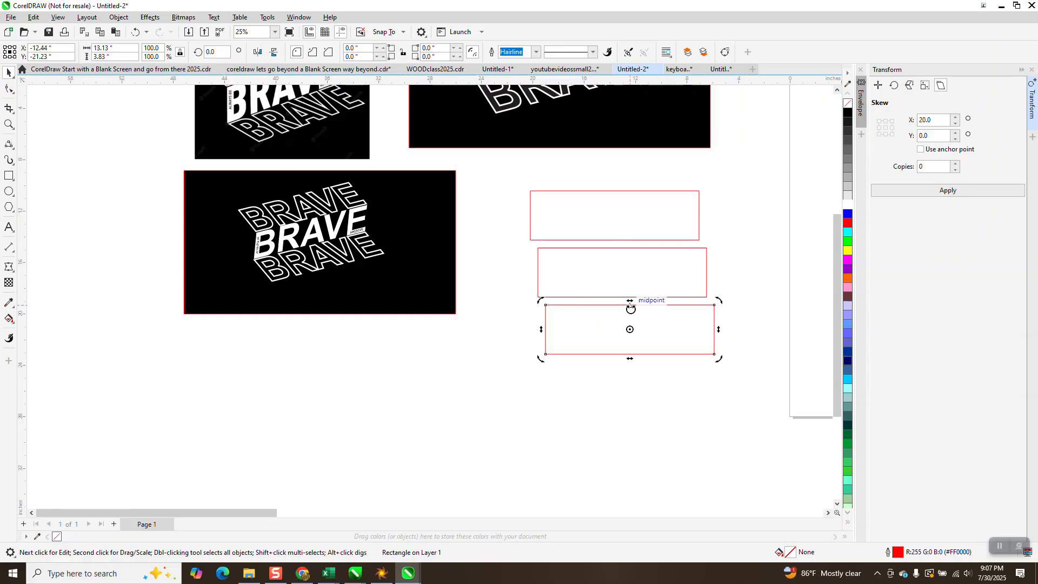
pyautogui.moveTo(630, 303); pyautogui.dragTo(639, 300)
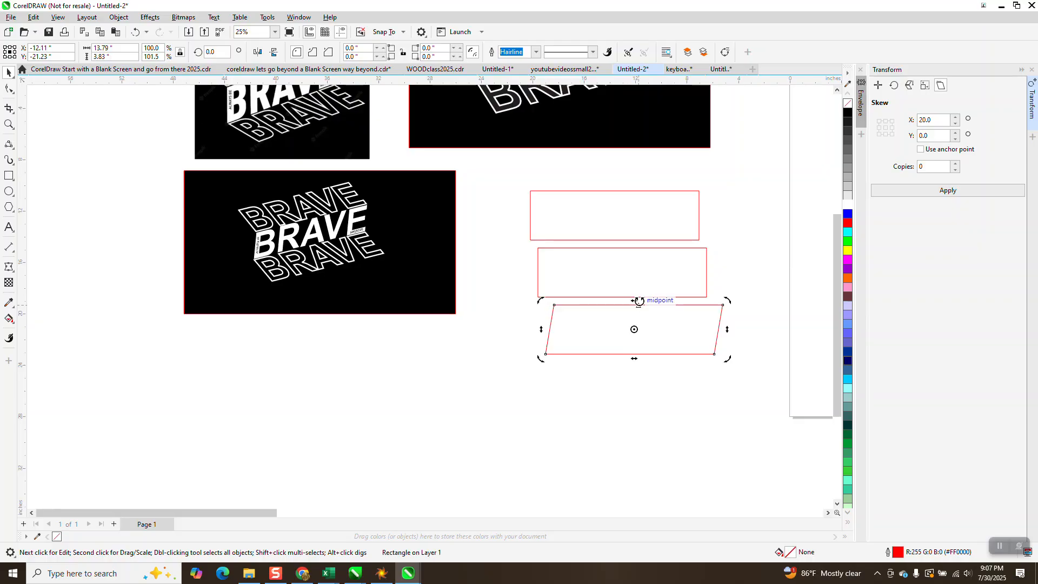
pyautogui.click(212, 52)
pyautogui.press('Return')
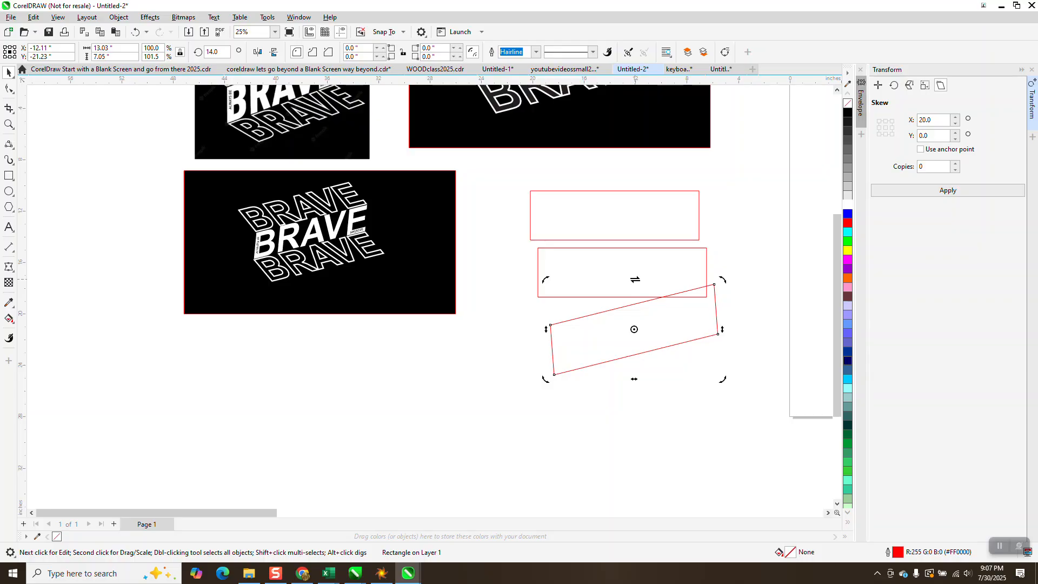
# - Add a vertical guideline at the rotated rectangle's lower-left corner and skew the rectangle horizontally until its short sides are vertical
pyautogui.moveTo(636, 280); pyautogui.dragTo(646, 280)
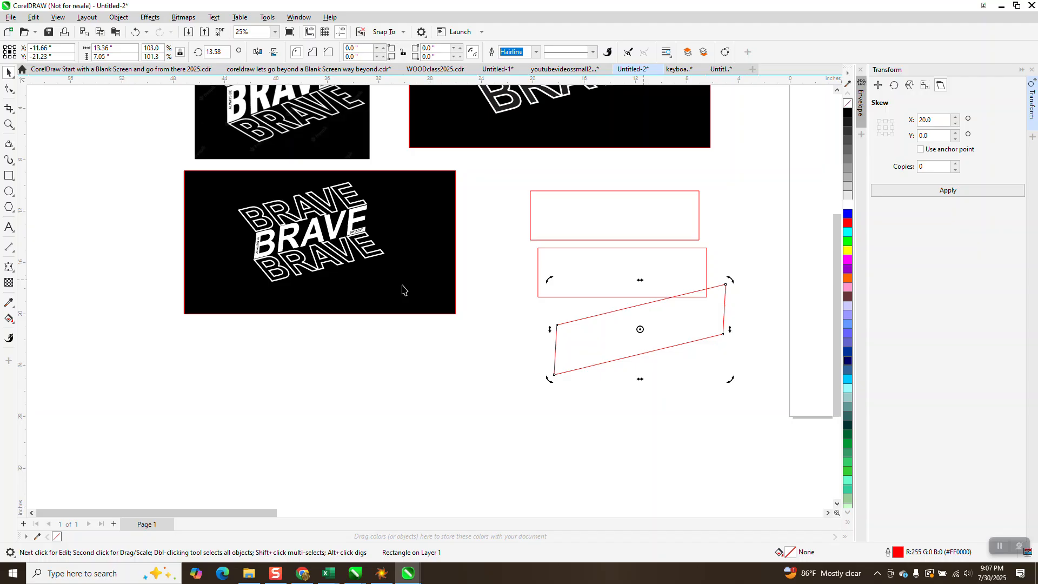
pyautogui.moveTo(22, 261); pyautogui.dragTo(553, 373)
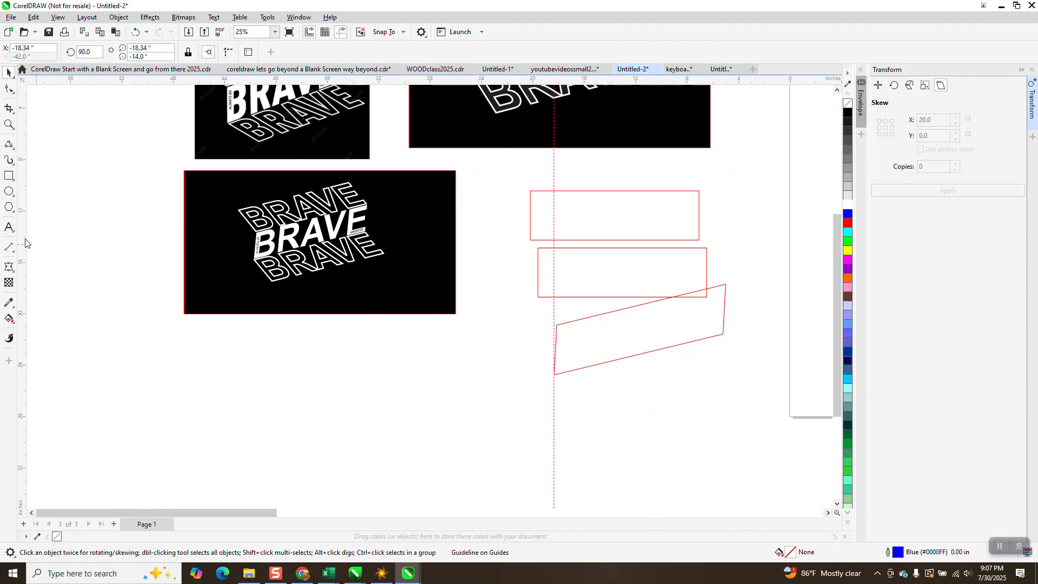
pyautogui.click(10, 125)
pyautogui.moveTo(479, 281); pyautogui.dragTo(835, 438)
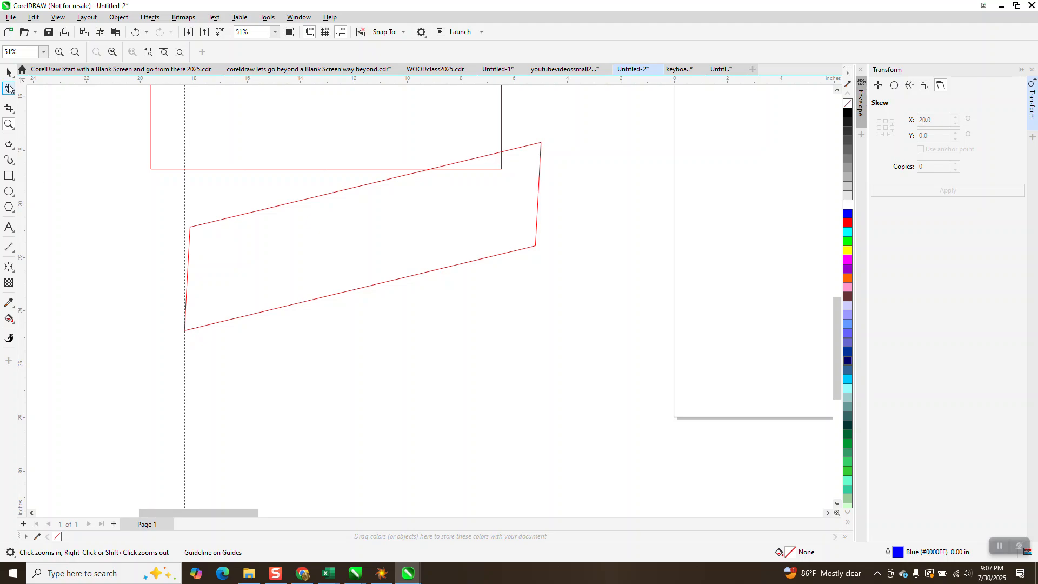
pyautogui.click(9, 72)
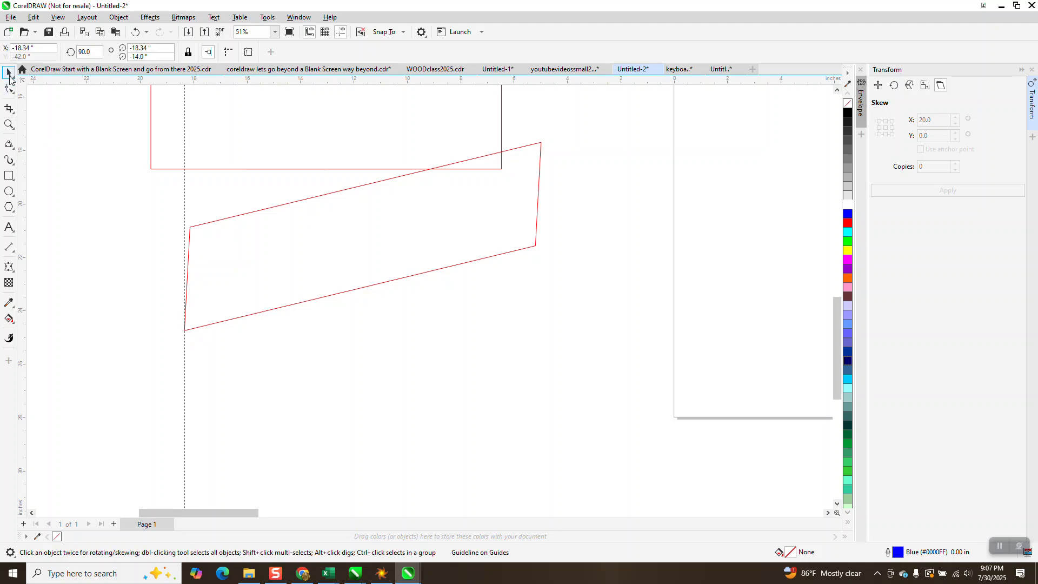
pyautogui.doubleClick(292, 203)
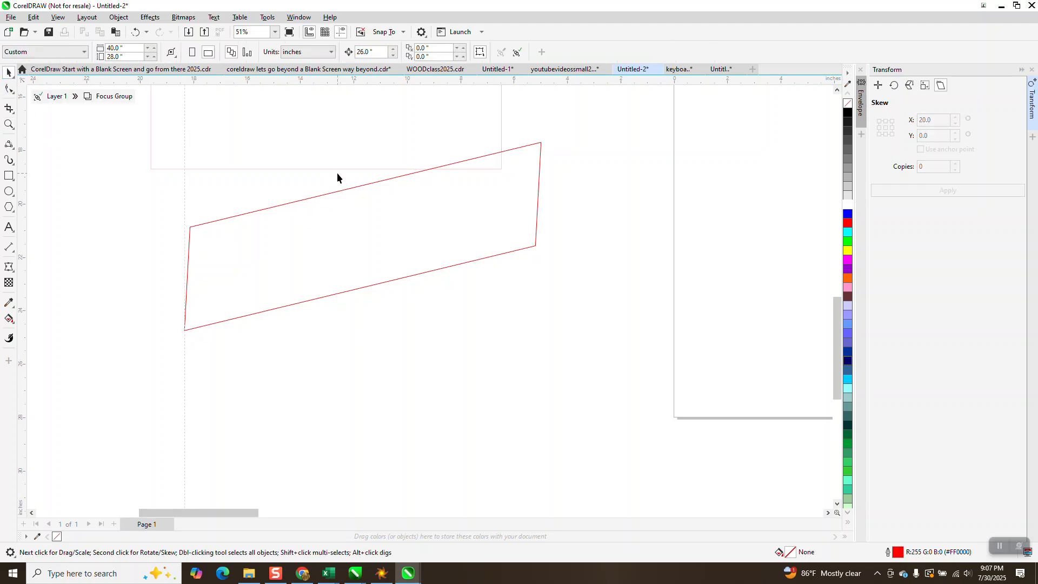
pyautogui.click(48, 96)
pyautogui.click(360, 236)
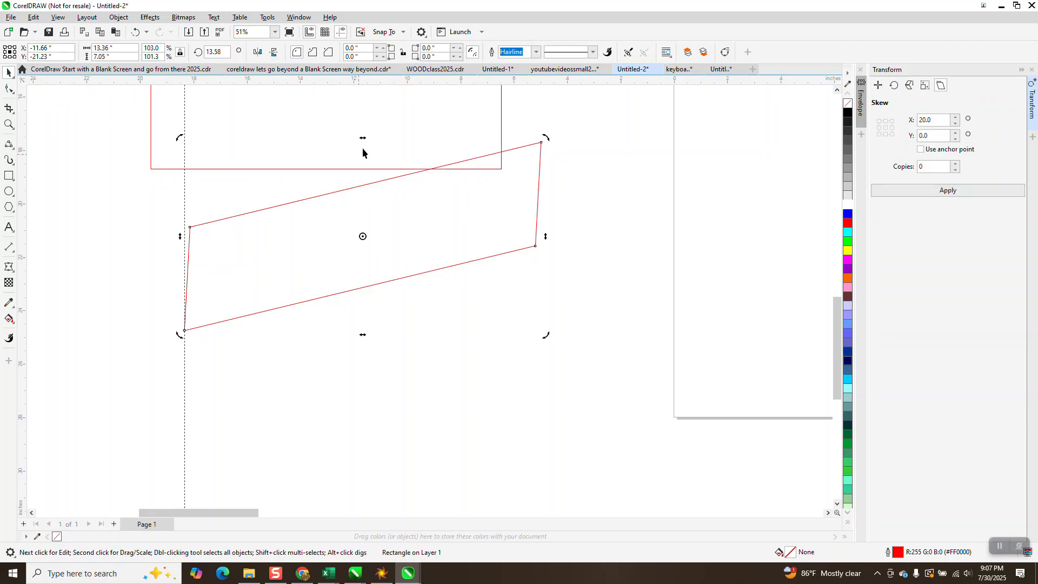
pyautogui.moveTo(363, 137); pyautogui.dragTo(352, 136)
pyautogui.scroll(-3, 377, 296)
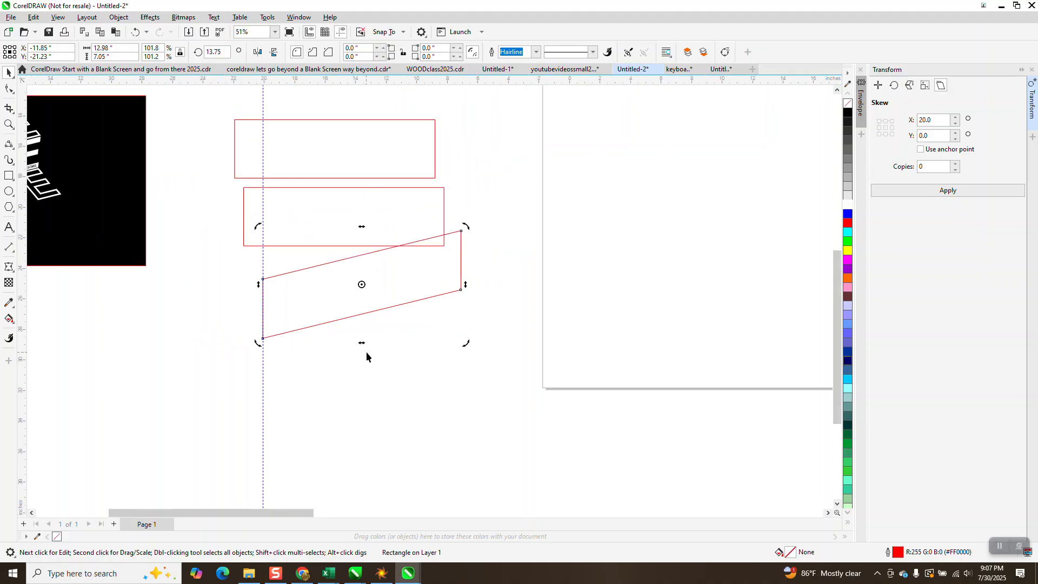
# - Move the middle rectangle below the slanted one, snapping its upper-left corner to the slanted shape's lower-left corner, and rotate it 14 degrees
pyautogui.moveTo(371, 249); pyautogui.dragTo(404, 371)
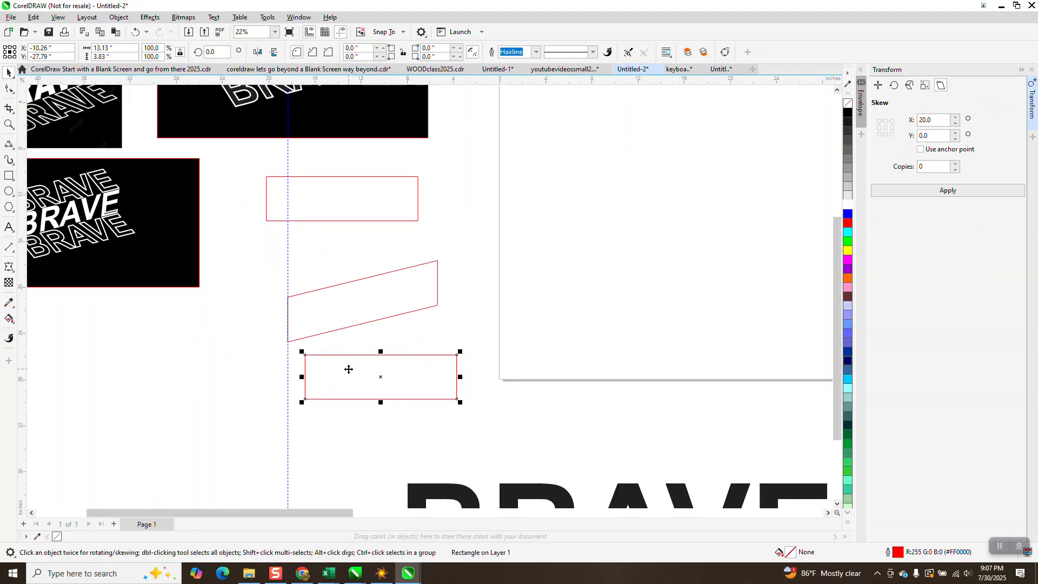
pyautogui.moveTo(304, 355); pyautogui.dragTo(288, 342)
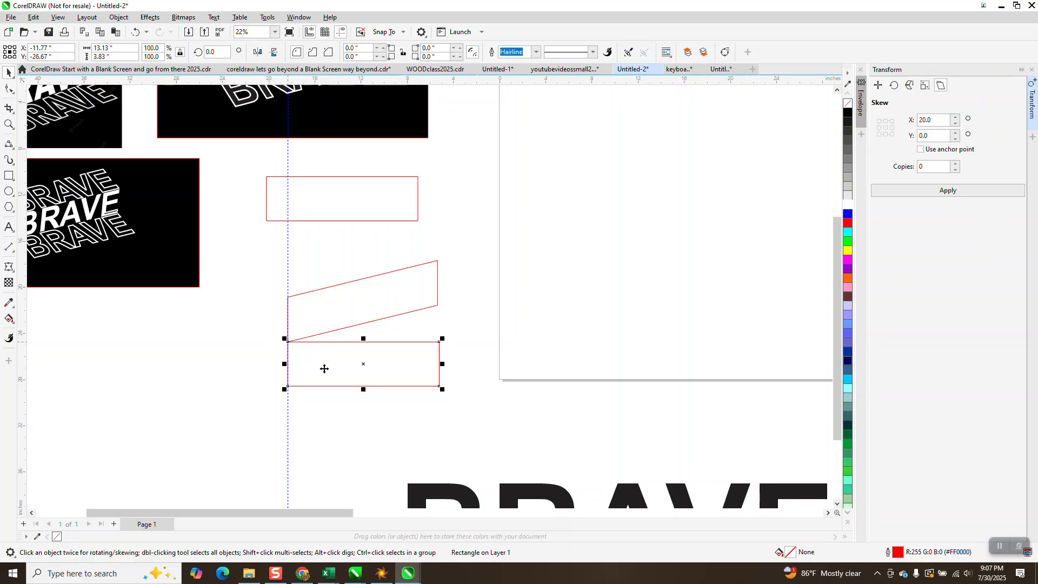
pyautogui.click(363, 373)
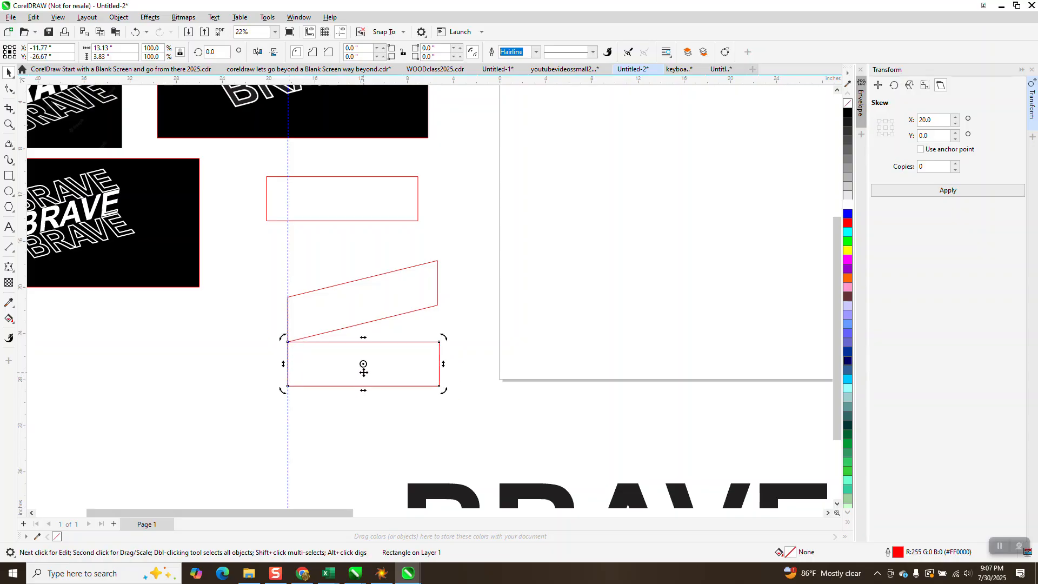
pyautogui.click(214, 52)
pyautogui.write('14')
pyautogui.press('Return')
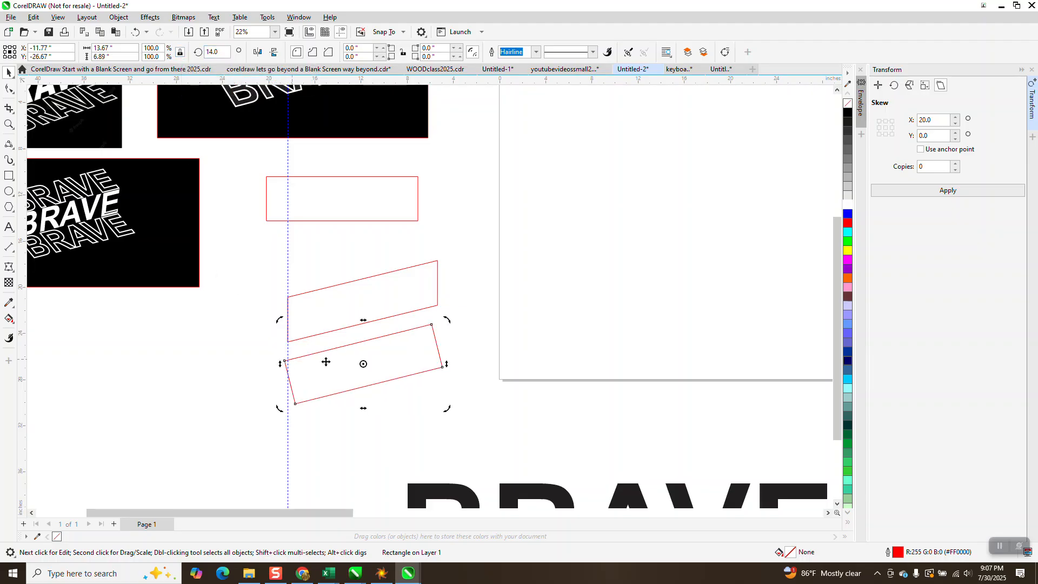
# - Move the newly rotated rectangle up so its upper edge meets the slanted shape's lower edge at the guideline
pyautogui.click(356, 362)
pyautogui.moveTo(283, 364); pyautogui.dragTo(292, 347)
pyautogui.hotkey('ctrl', 'z')
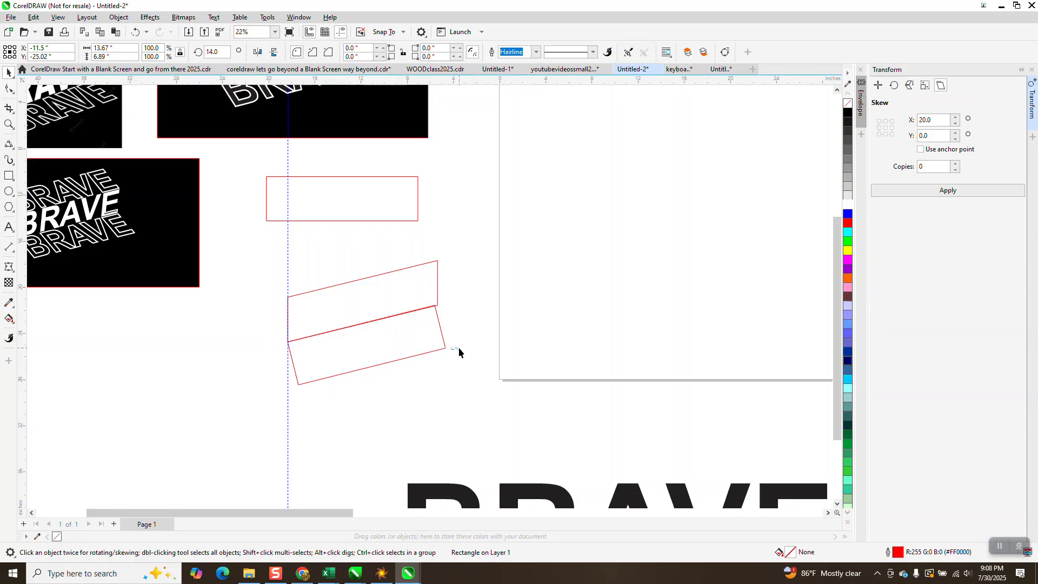
# - Try skewing the lower rectangle horizontally by -10 degrees, and reverse it with a 10-degree skew
pyautogui.click(486, 350)
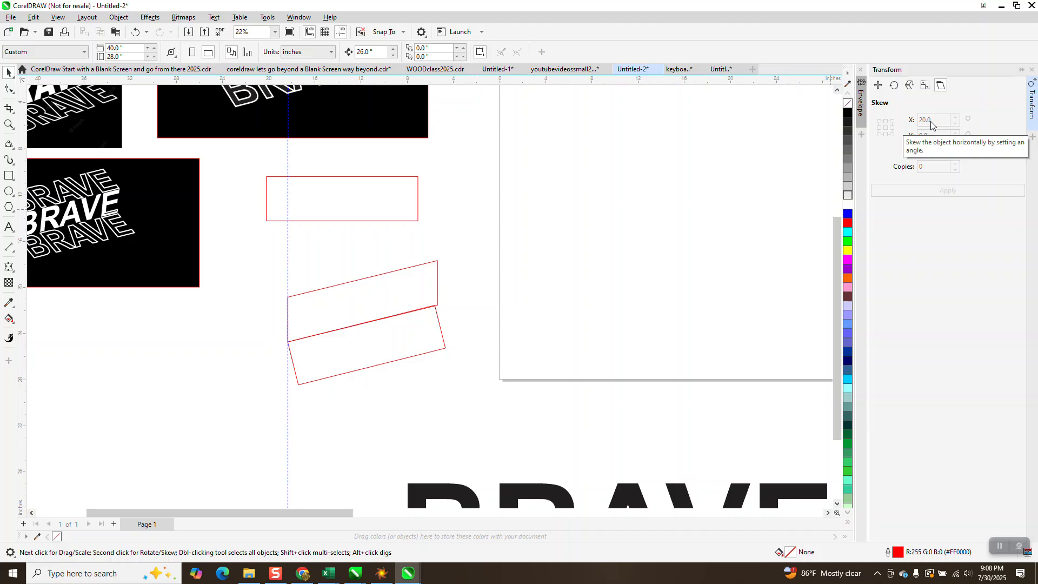
pyautogui.click(368, 339)
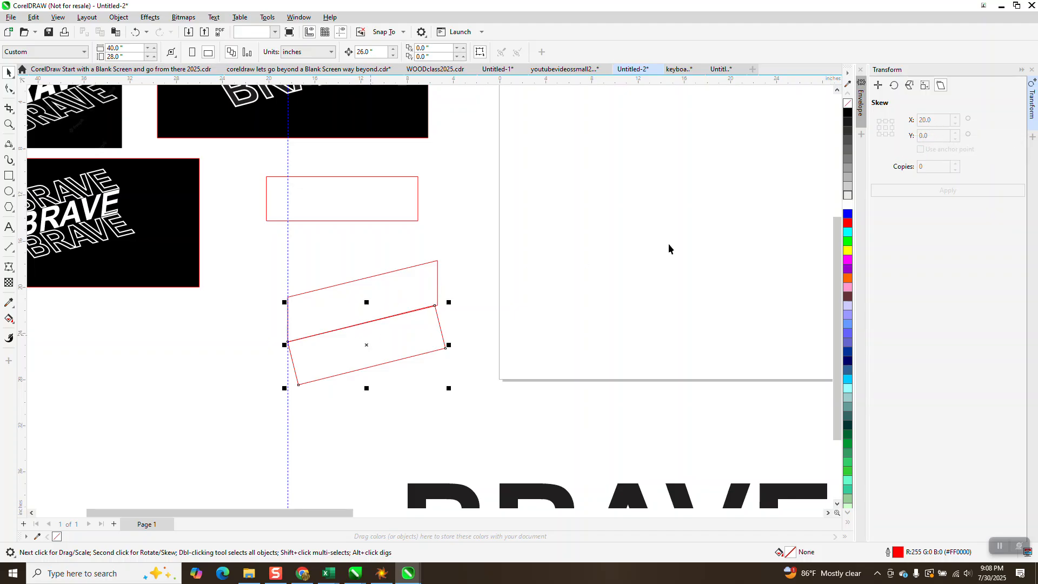
pyautogui.doubleClick(944, 121)
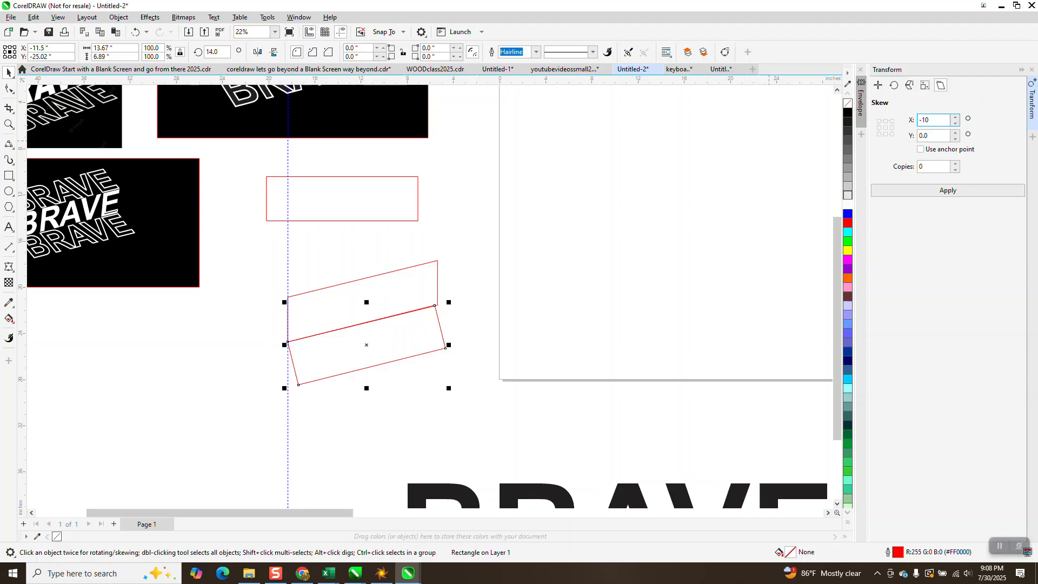
pyautogui.press('Return')
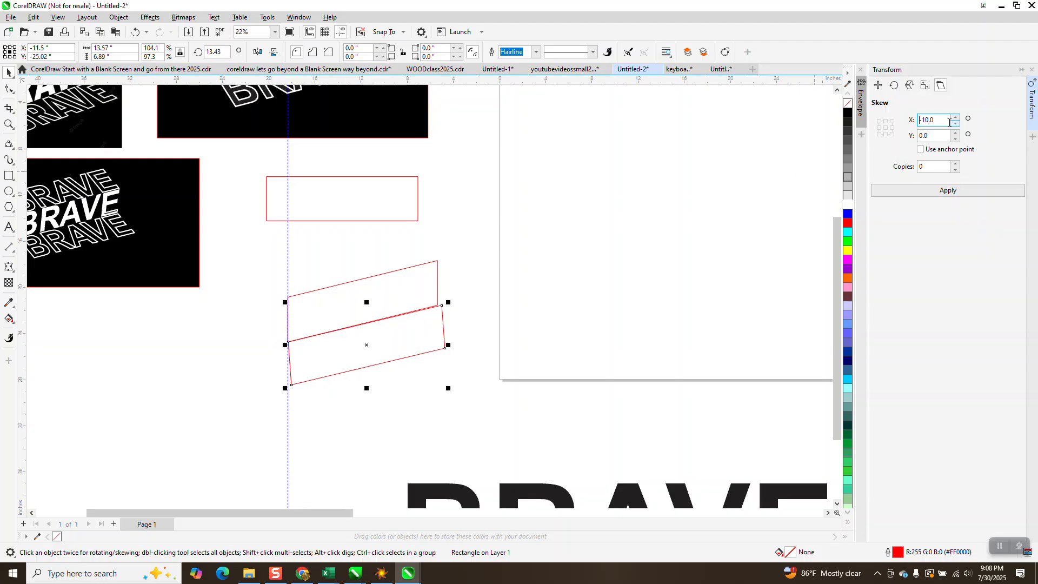
pyautogui.press('Delete')
pyautogui.press('Return')
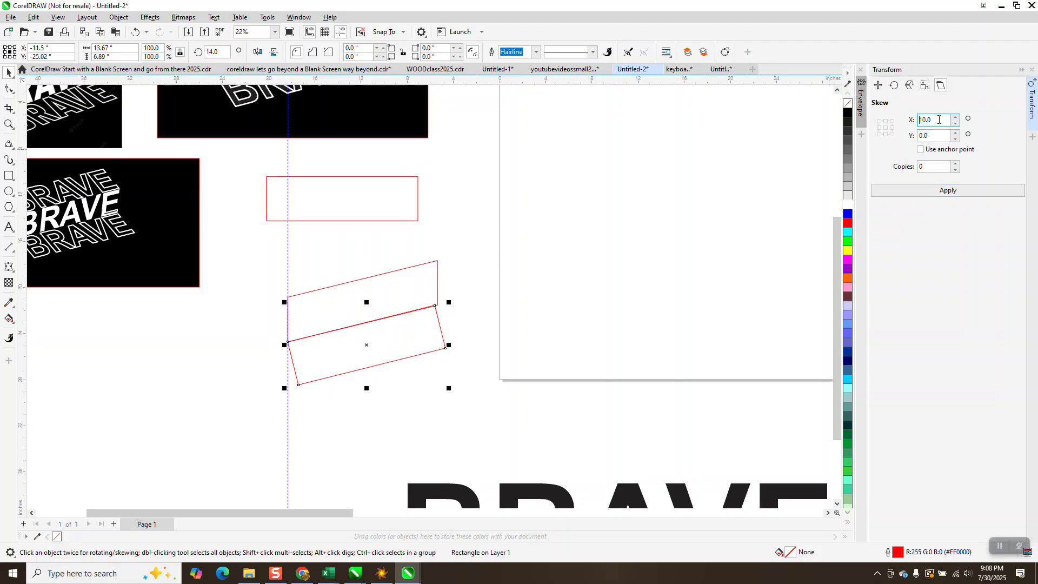
# - Skew the lower rectangle horizontally by 20 degrees
pyautogui.doubleClick(940, 119)
pyautogui.write('20')
pyautogui.press('Return')
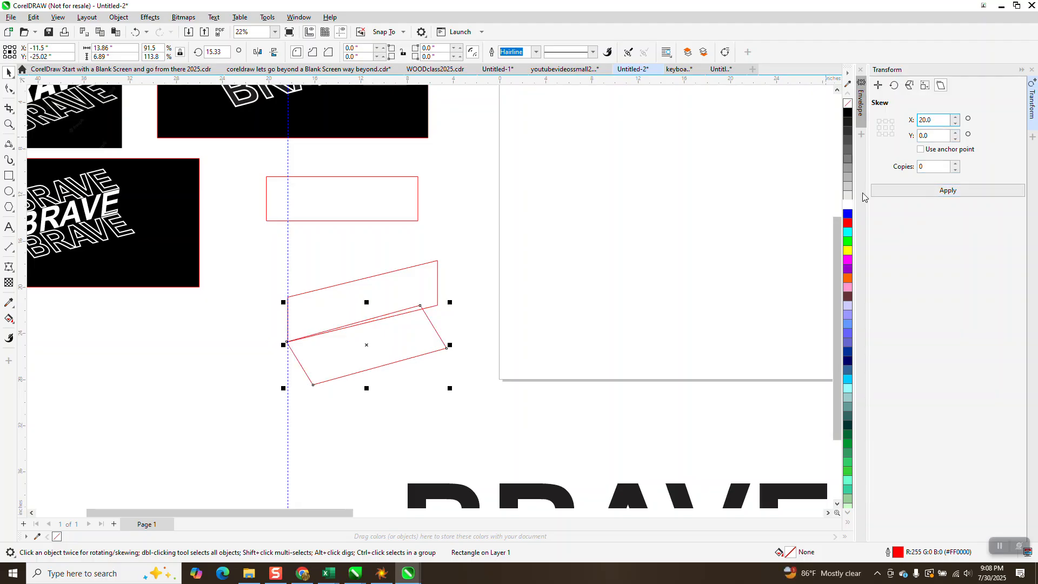
# - Move the skewed lower shape so its upper-left corner snaps to the slanted shape's lower-left corner on the guideline
pyautogui.click(9, 125)
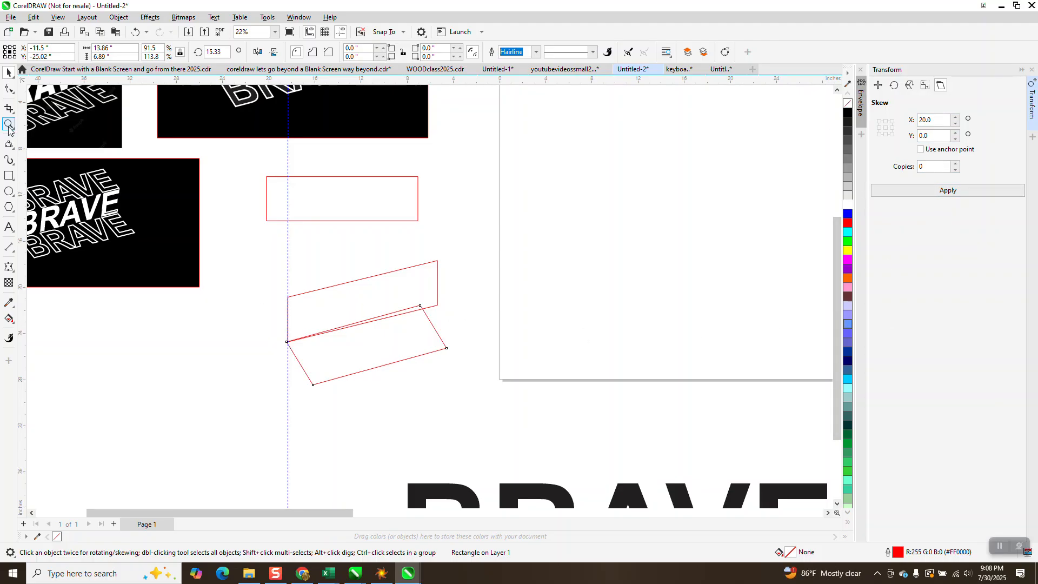
pyautogui.moveTo(380, 296); pyautogui.dragTo(535, 377)
pyautogui.scroll(-2, 261, 298)
pyautogui.scroll(-5, 300, 306)
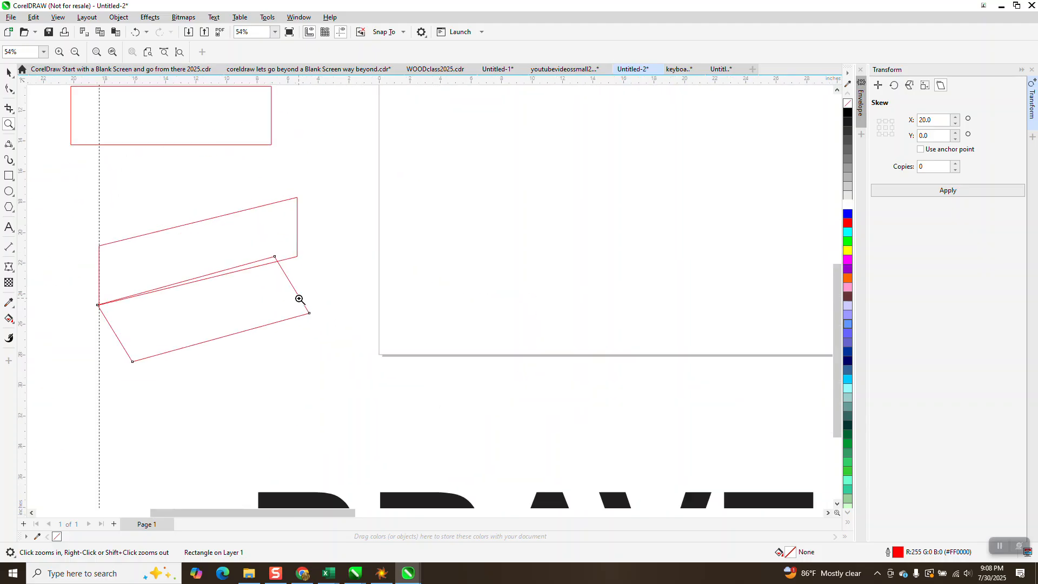
pyautogui.click(9, 88)
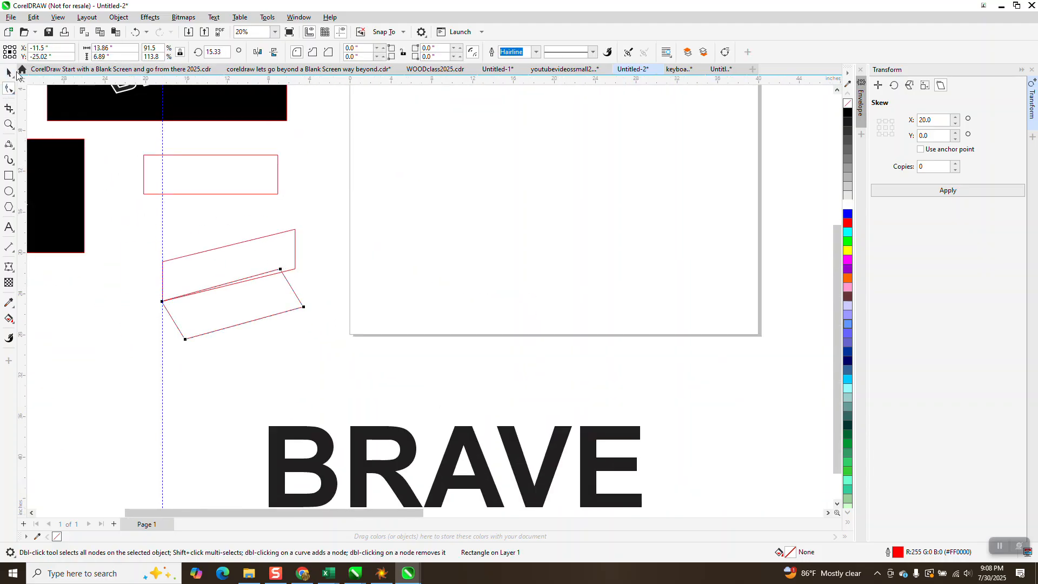
pyautogui.click(9, 72)
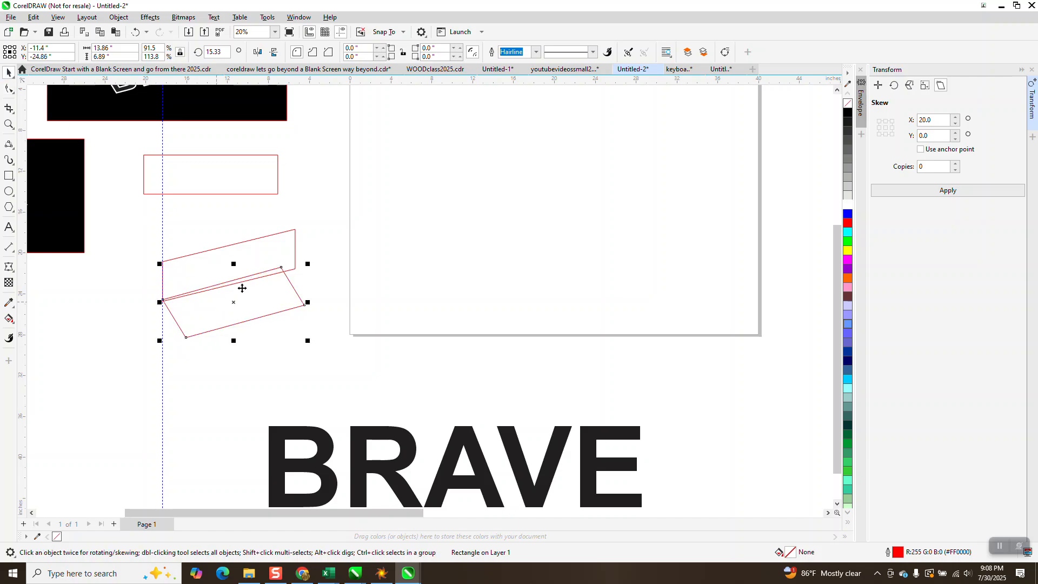
pyautogui.moveTo(208, 309); pyautogui.dragTo(209, 312)
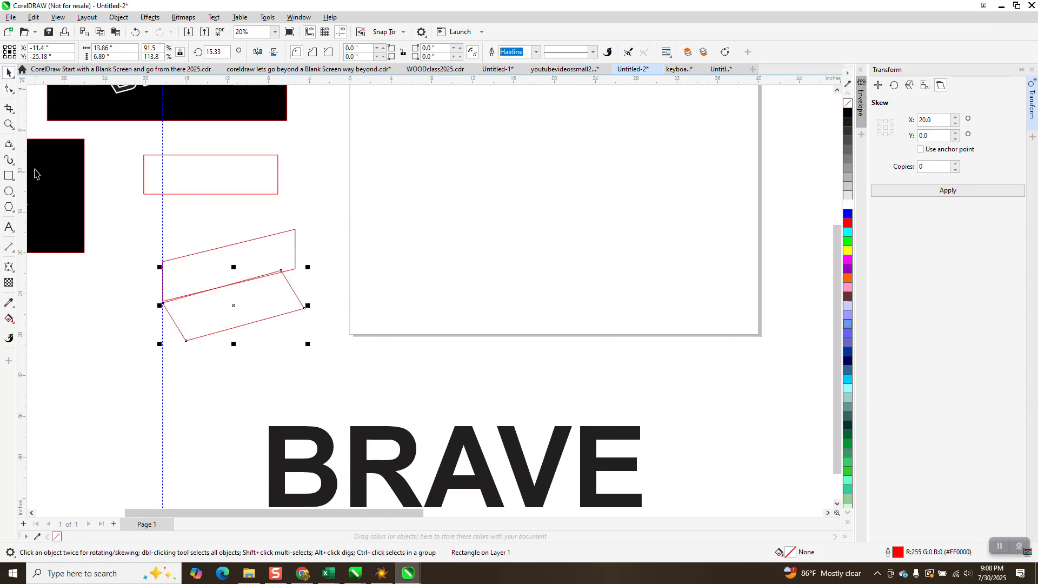
pyautogui.click(9, 124)
pyautogui.click(171, 313)
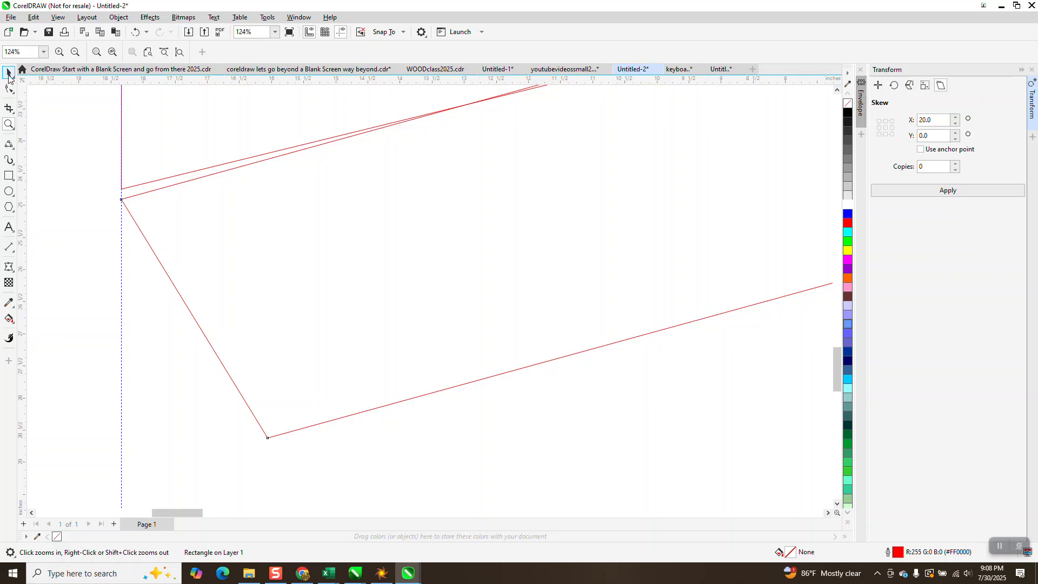
pyautogui.press('space')
pyautogui.moveTo(122, 199)
pyautogui.mouseDown()
pyautogui.moveTo(122, 191)
pyautogui.moveTo(144, 225)
pyautogui.moveTo(125, 195)
pyautogui.mouseUp()
pyautogui.click(151, 232)
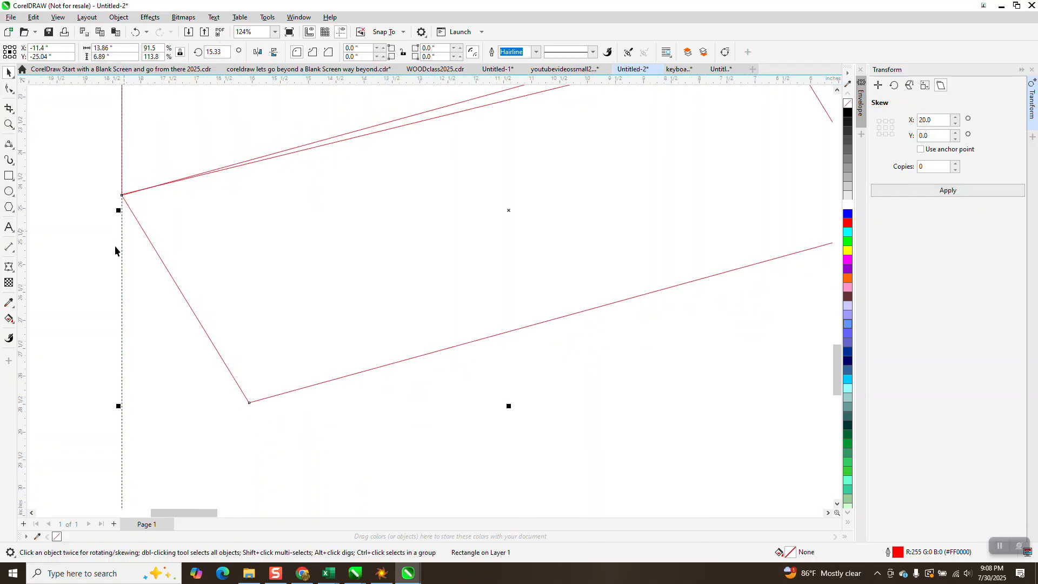
# - Rotate the lower shape about its upper-left corner until its upper edge lies along the slanted shape's lower edge
pyautogui.scroll(-3, 115, 250)
pyautogui.click(121, 229)
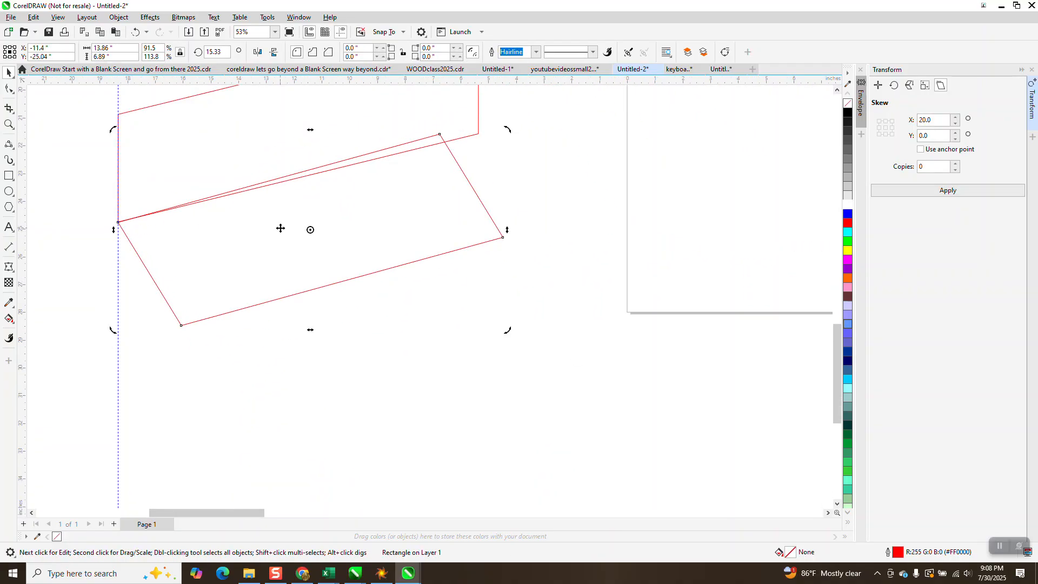
pyautogui.moveTo(309, 231); pyautogui.dragTo(118, 222)
pyautogui.moveTo(509, 130); pyautogui.dragTo(516, 140)
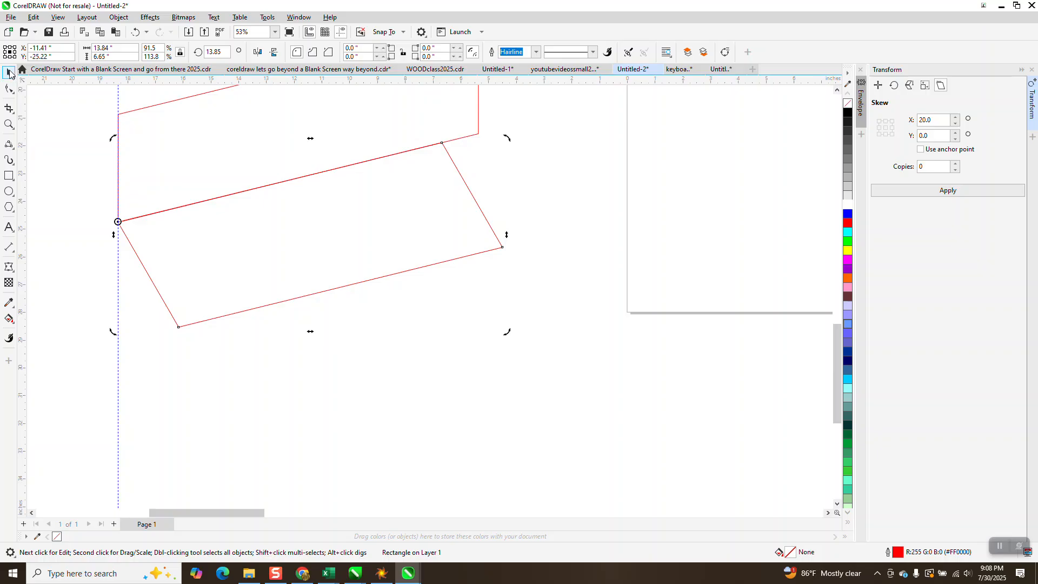
# - Widen the lower shape to about 15.5 inches and rotate it about its upper-left corner until its upper edge matches the slanted shape's lower edge
pyautogui.click(444, 243)
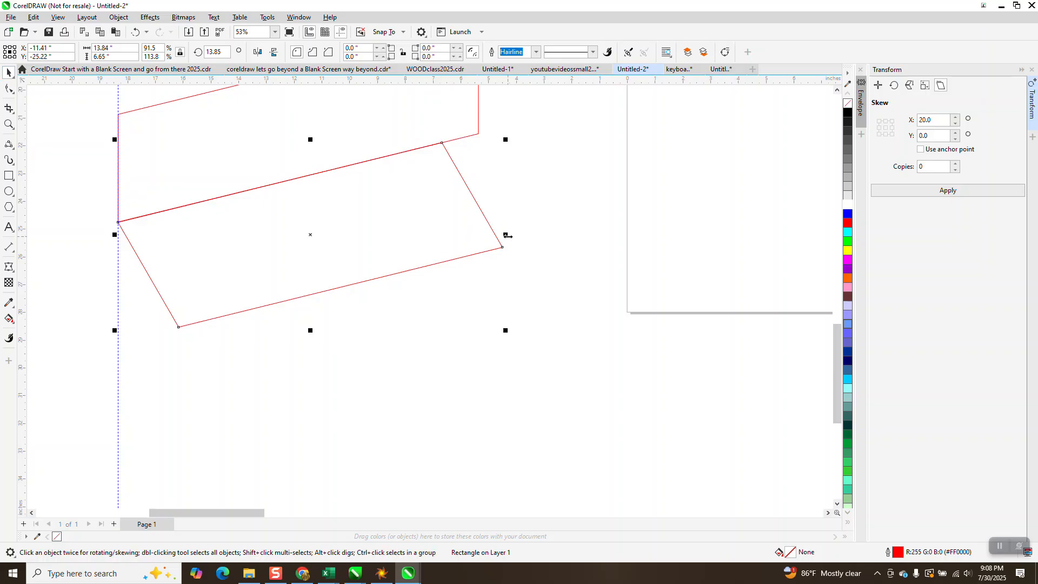
pyautogui.moveTo(506, 235); pyautogui.dragTo(555, 233)
pyautogui.click(481, 240)
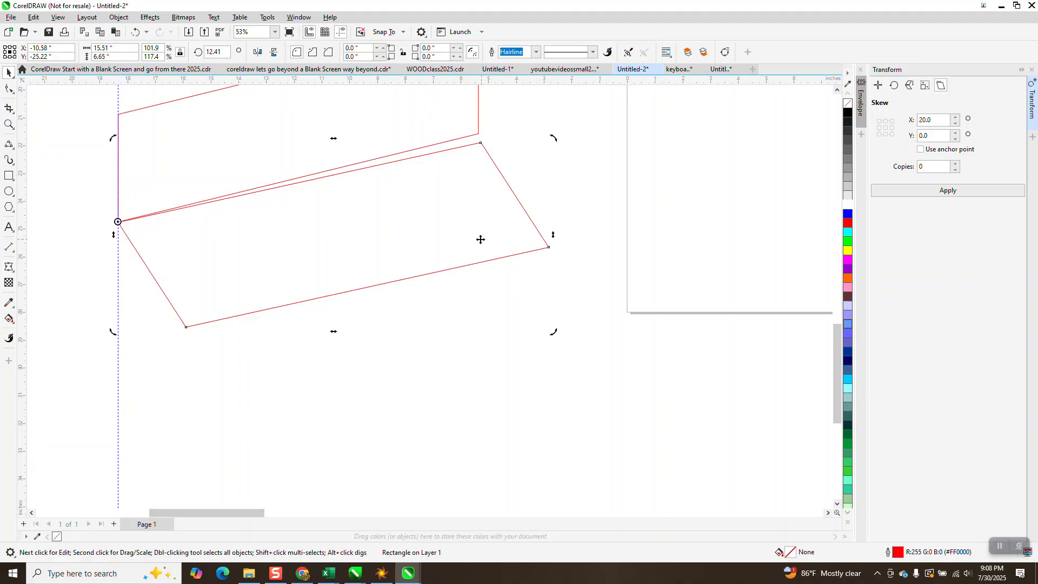
pyautogui.moveTo(551, 140); pyautogui.dragTo(556, 128)
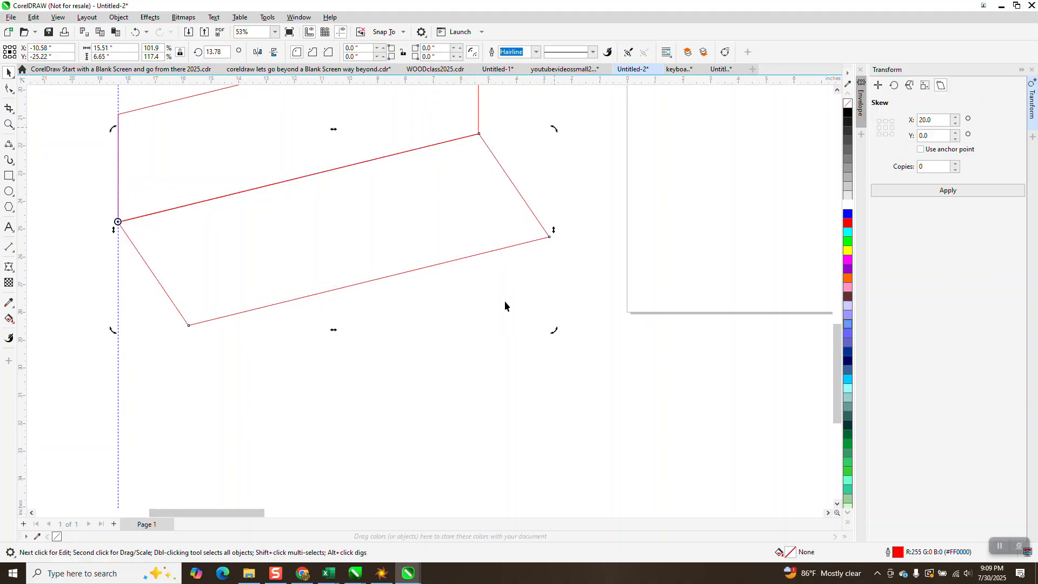
# - Move the remaining plain rectangle aside onto the page
pyautogui.scroll(-4, 456, 372)
pyautogui.moveTo(432, 217); pyautogui.dragTo(659, 230)
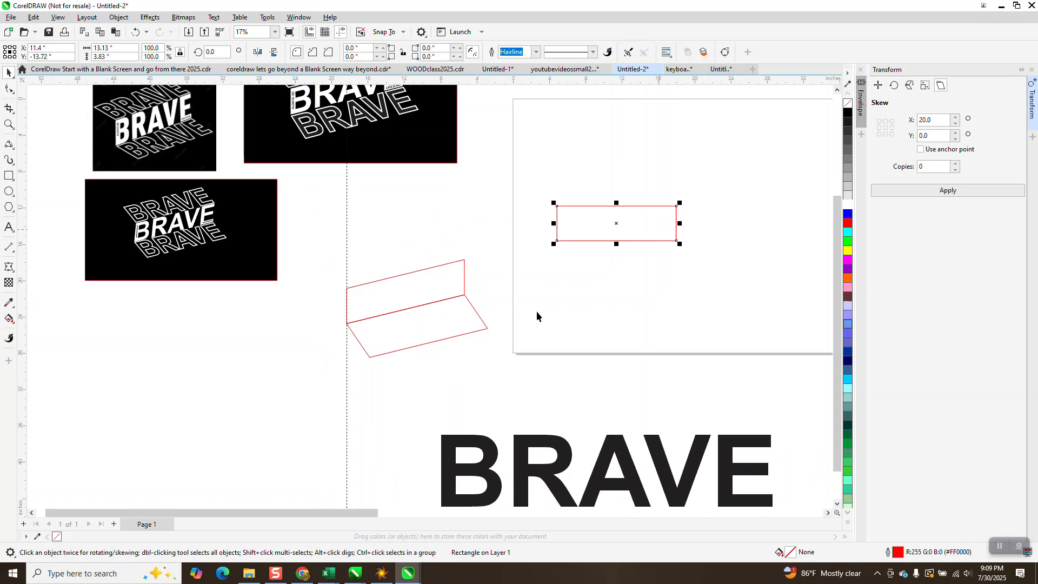
# - Make a copy of the lower shape mirrored horizontally and vertically, and move it above the slanted middle shape
pyautogui.click(400, 344)
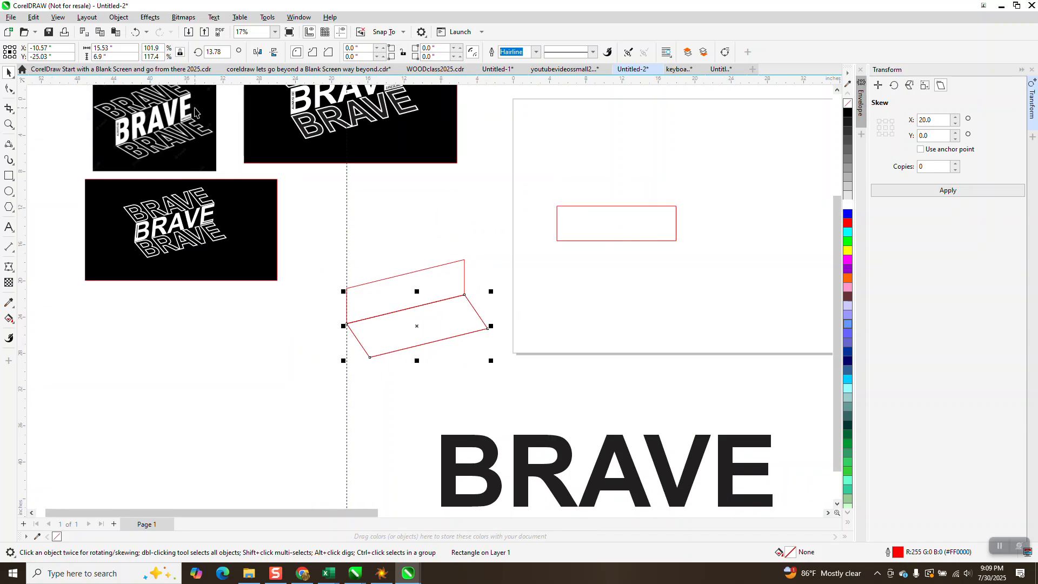
pyautogui.click(257, 52)
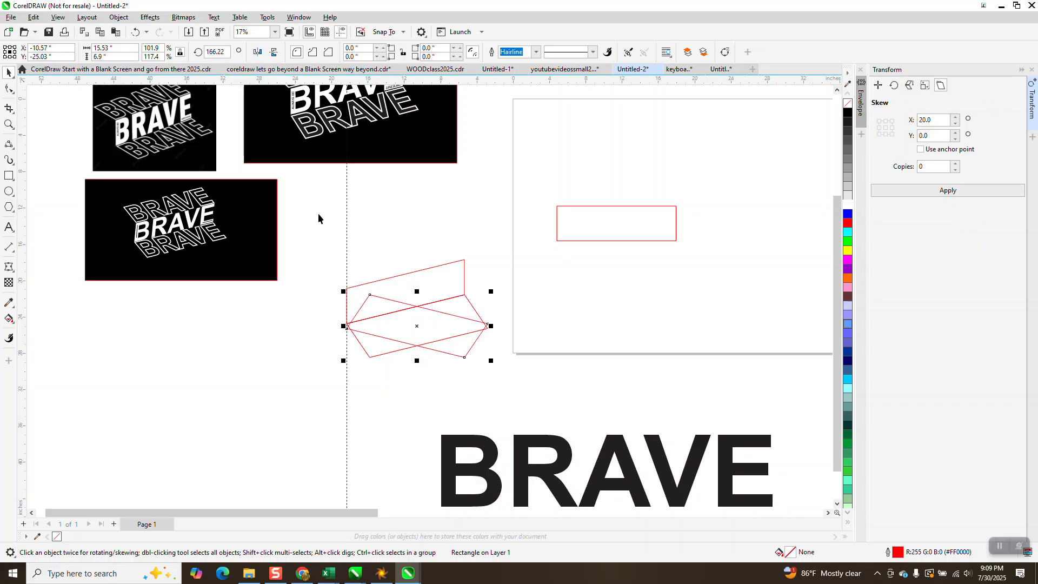
pyautogui.click(274, 53)
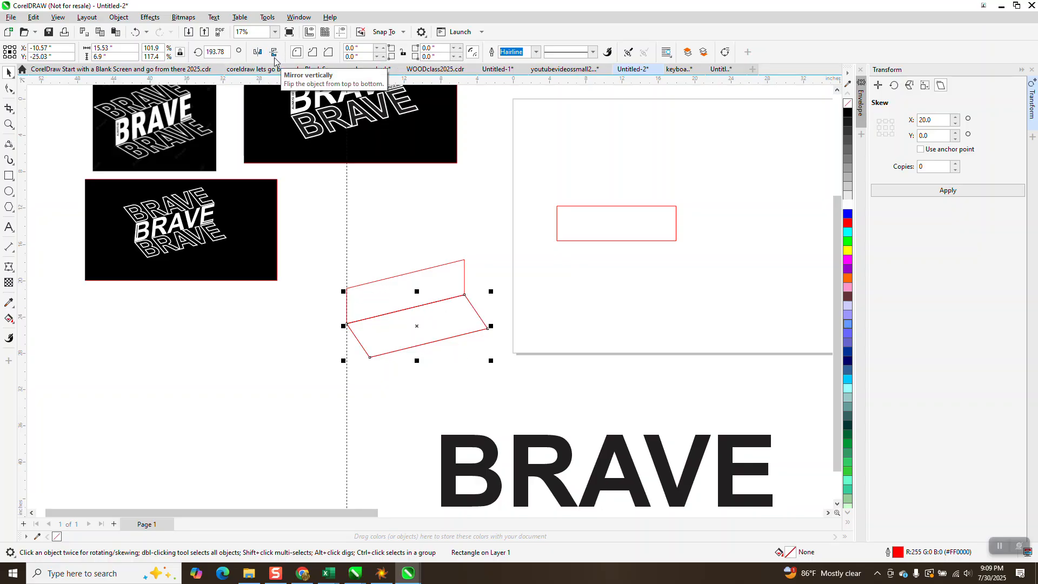
pyautogui.moveTo(428, 336); pyautogui.dragTo(395, 252)
pyautogui.moveTo(396, 249); pyautogui.dragTo(396, 230)
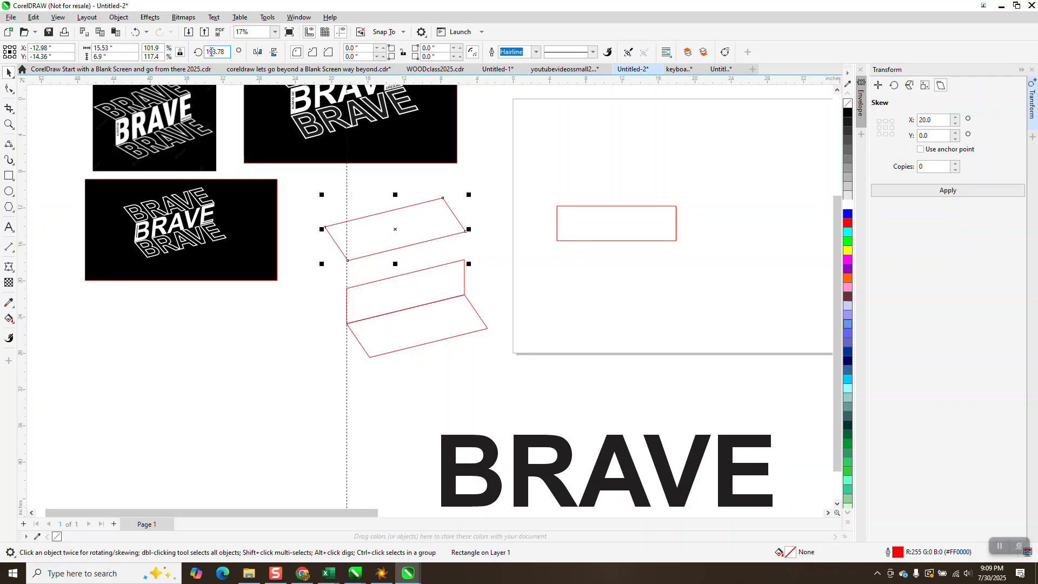
# - Set the mirrored copy's rotation to 0 degrees, and flip it horizontally and back
pyautogui.click(229, 52)
pyautogui.write('0')
pyautogui.press('Return')
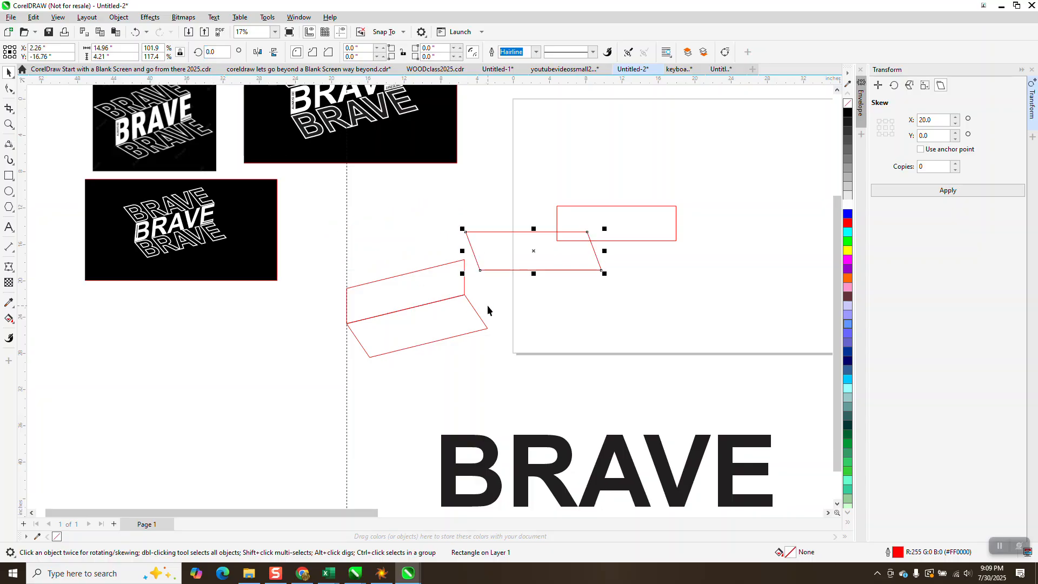
pyautogui.click(259, 54)
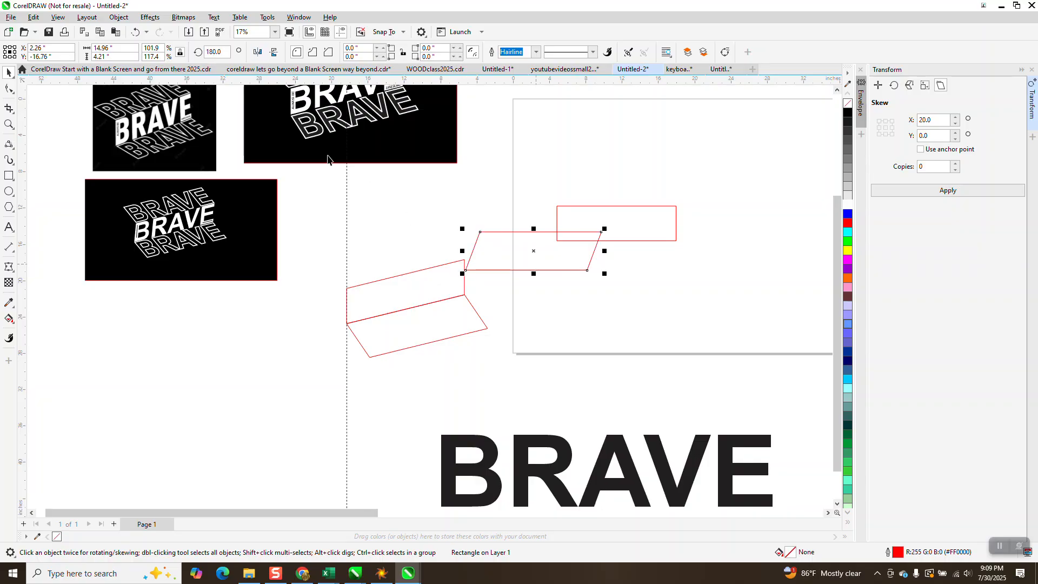
pyautogui.click(257, 52)
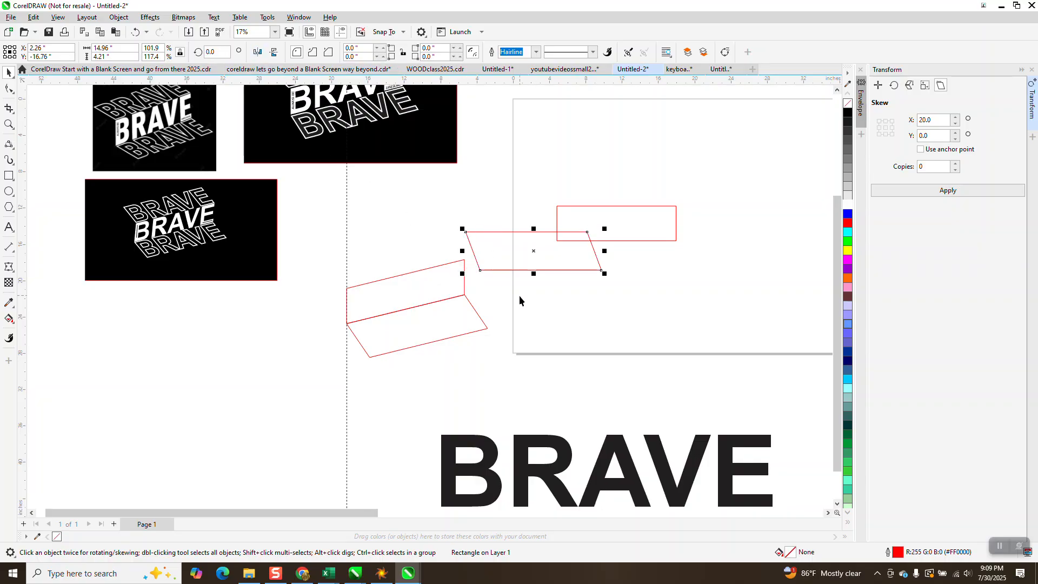
# - Move the straightened copy so its lower-left corner snaps to the slanted middle shape's upper-left corner
pyautogui.moveTo(478, 268); pyautogui.dragTo(390, 289)
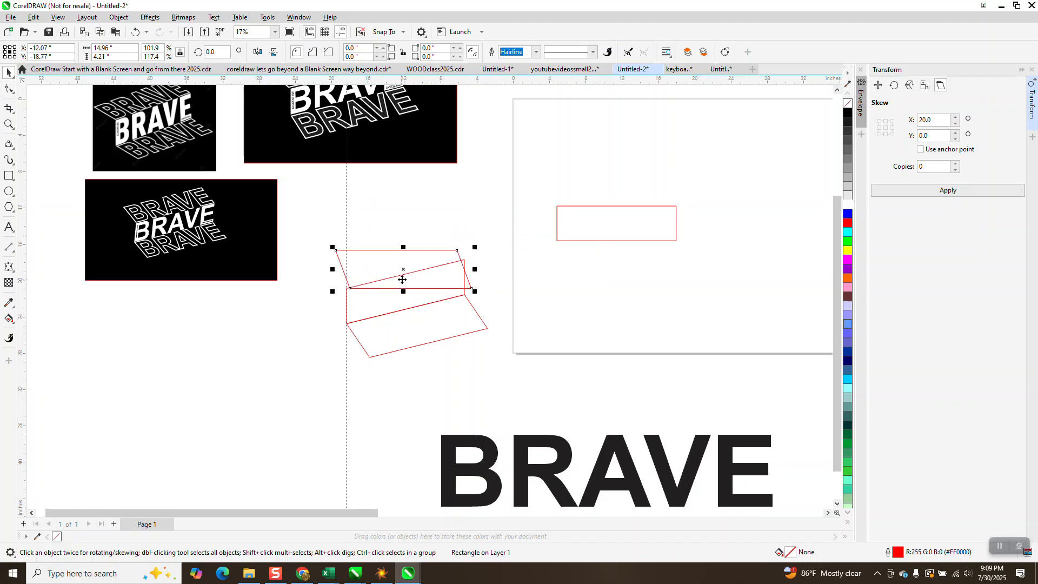
pyautogui.click(9, 124)
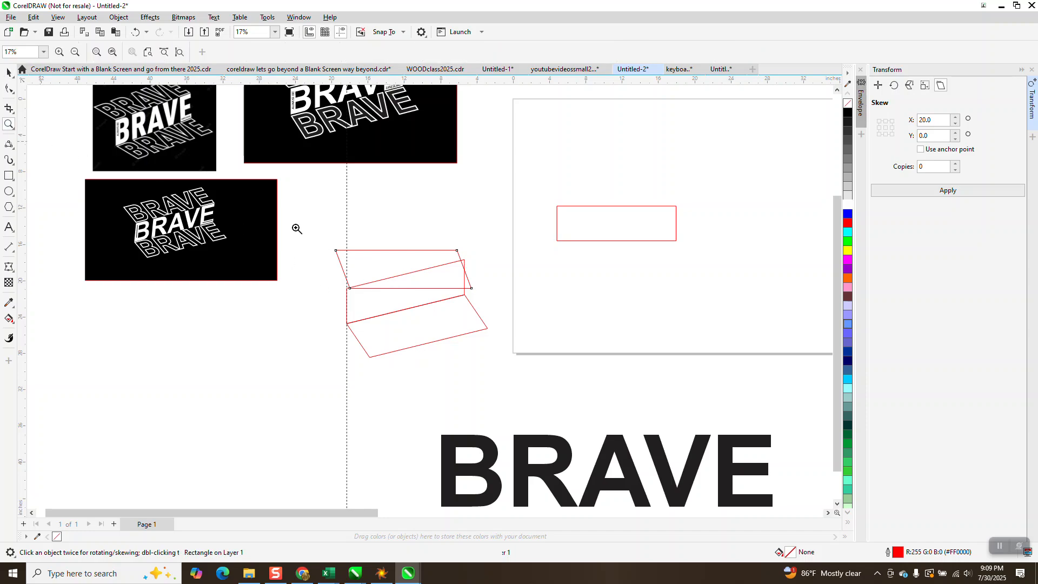
pyautogui.moveTo(325, 241); pyautogui.dragTo(633, 373)
pyautogui.click(8, 72)
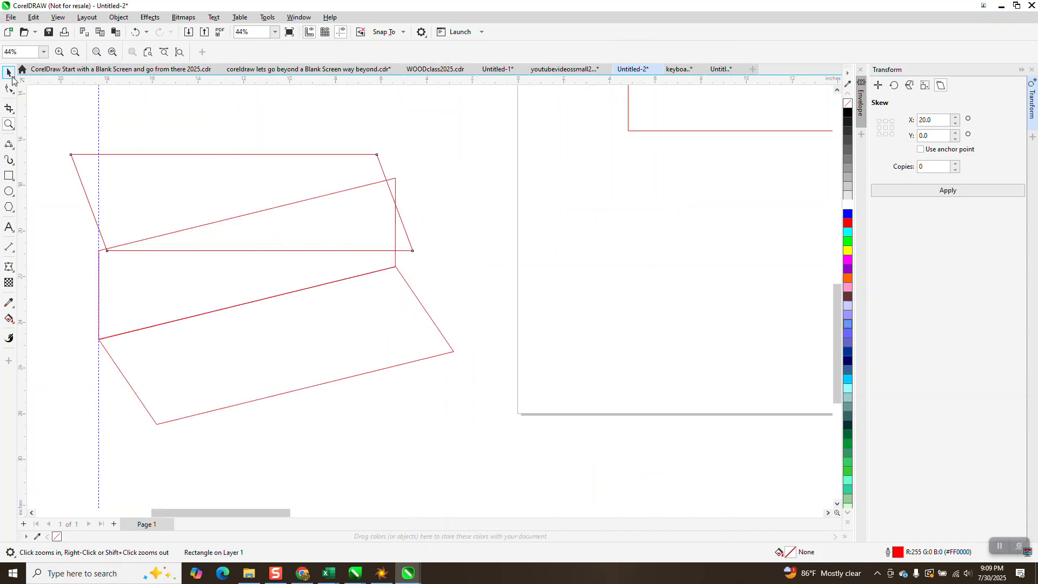
pyautogui.click(111, 216)
pyautogui.moveTo(106, 250); pyautogui.dragTo(99, 248)
# - Rotate the copy about its lower-left corner until its lower edge follows the middle shape's upper edge
pyautogui.click(59, 151)
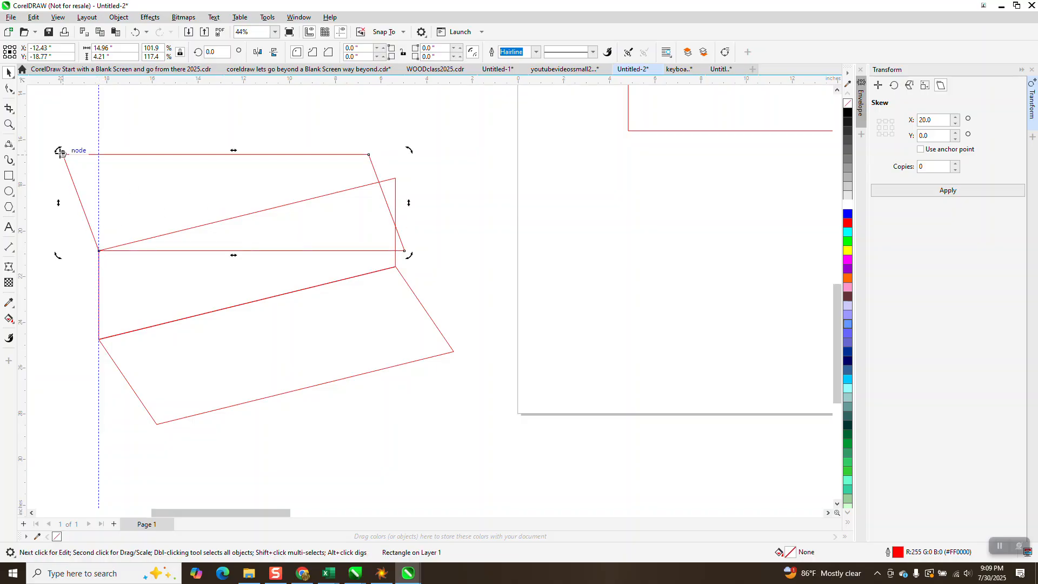
pyautogui.moveTo(59, 152); pyautogui.dragTo(99, 251)
pyautogui.moveTo(403, 257); pyautogui.dragTo(462, 224)
# - Snap the upper shape's lower-right corner to the middle shape's upper-right corner
pyautogui.click(9, 125)
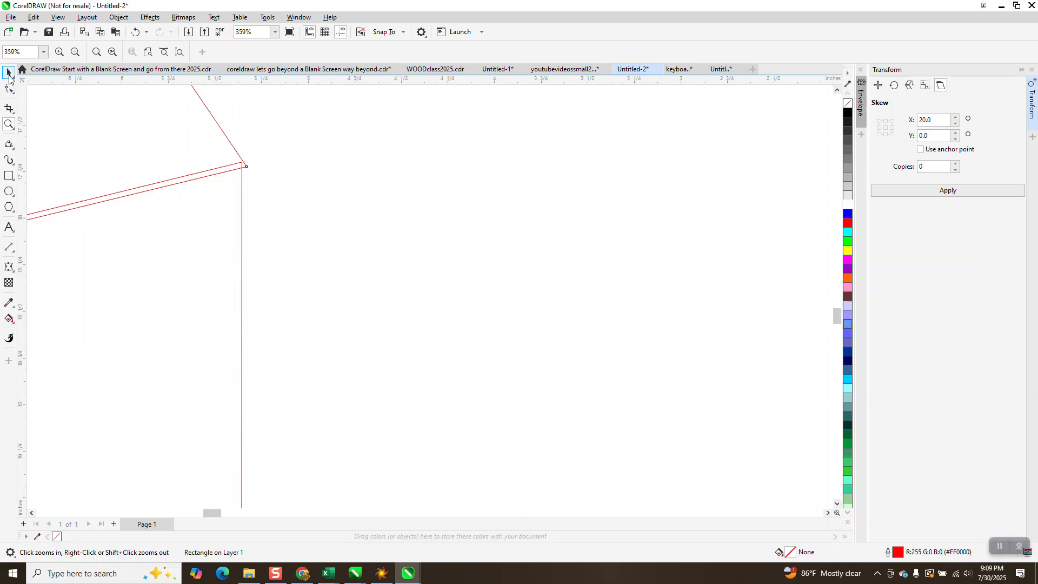
pyautogui.click(9, 73)
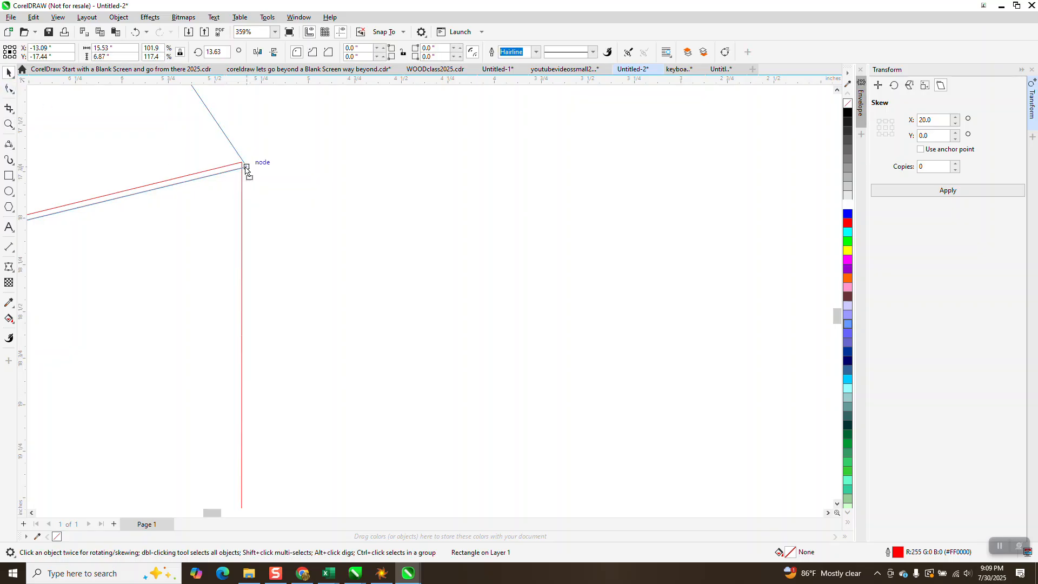
pyautogui.scroll(-5, 302, 207)
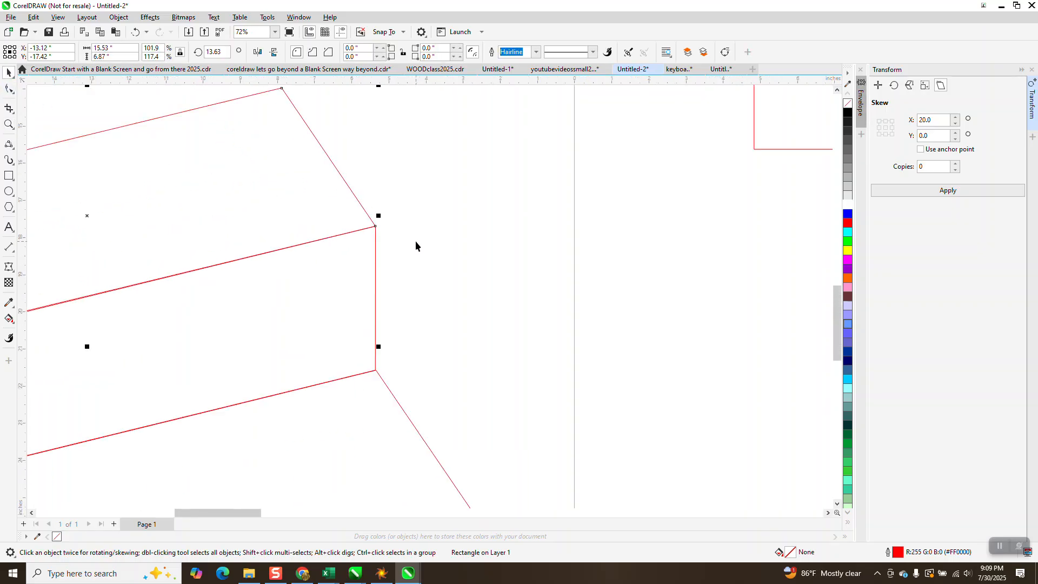
# - Delete the leftover plain rectangle and move the nearest BRAVE text onto the page in its place
pyautogui.scroll(-3, 415, 241)
pyautogui.scroll(-4, 453, 326)
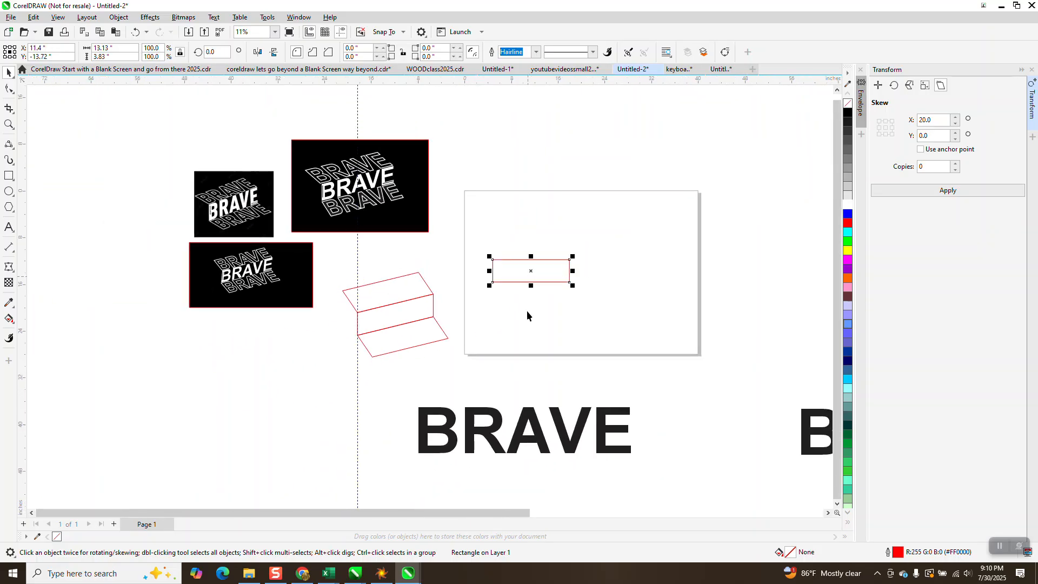
pyautogui.press('Delete')
pyautogui.moveTo(463, 412); pyautogui.dragTo(560, 244)
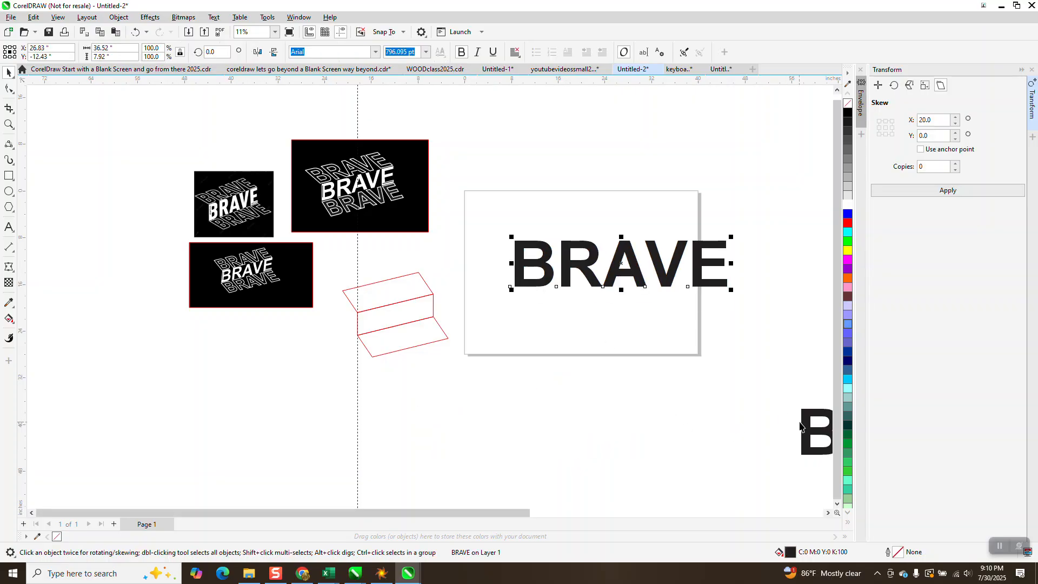
# - Move the two remaining BRAVE texts up so they sit above the one already on the page
pyautogui.moveTo(800, 425); pyautogui.dragTo(528, 193)
pyautogui.scroll(-2, 511, 394)
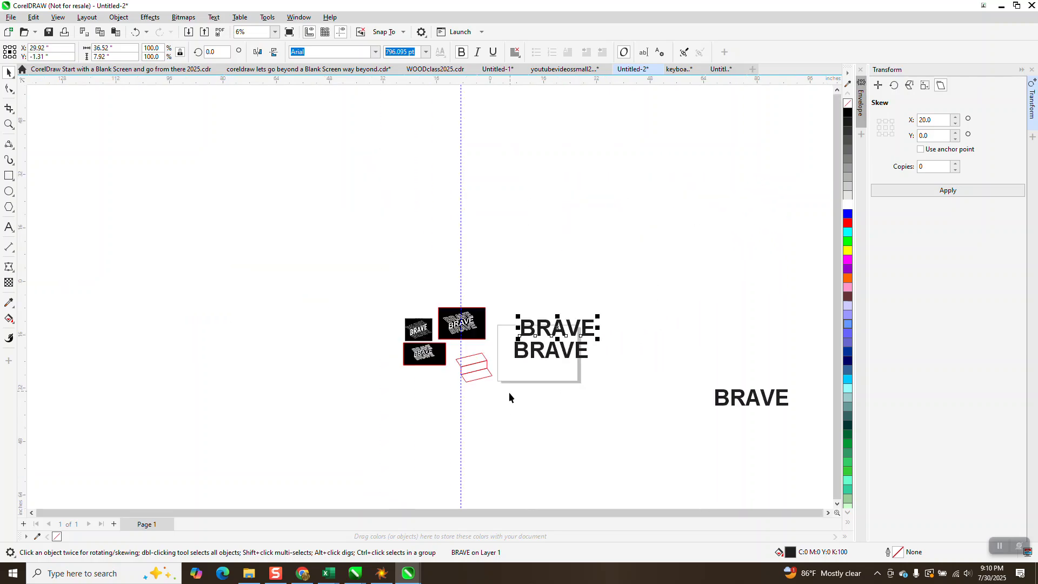
pyautogui.scroll(-1, 510, 397)
pyautogui.moveTo(720, 409); pyautogui.dragTo(532, 301)
# - Examine the gaps between the three folded lettering lines in the BRAVE reference artwork
pyautogui.click(9, 125)
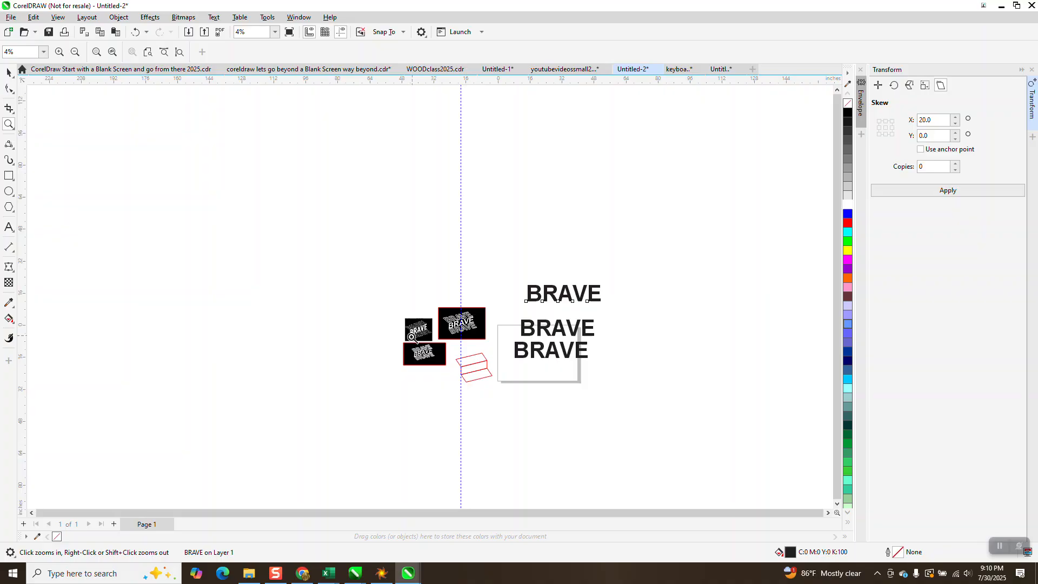
pyautogui.moveTo(414, 336); pyautogui.dragTo(450, 374)
pyautogui.moveTo(373, 177); pyautogui.dragTo(400, 201)
pyautogui.scroll(-5, 373, 270)
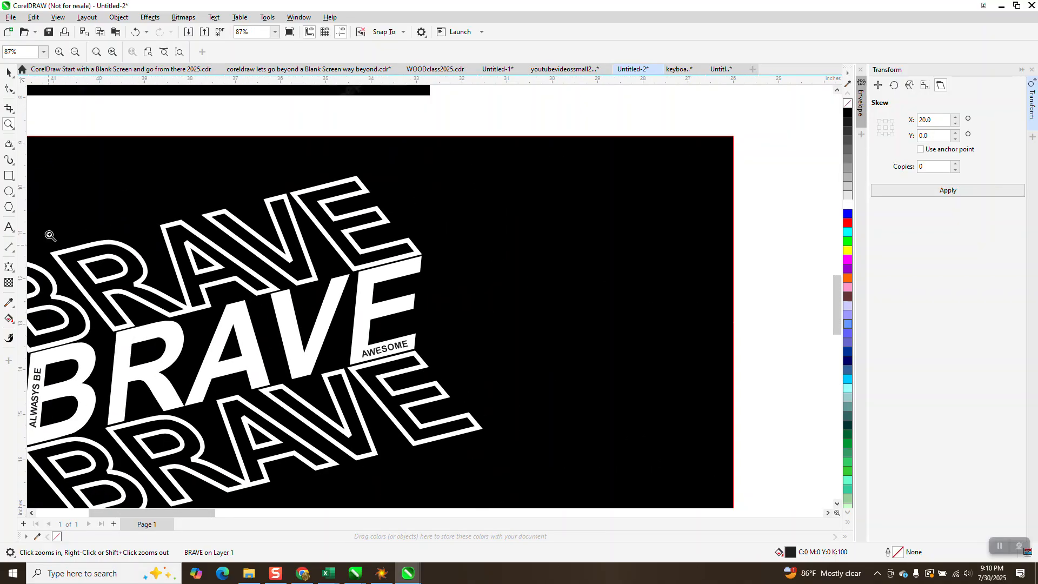
pyautogui.click(9, 73)
pyautogui.scroll(-2, 308, 334)
pyautogui.scroll(-1, 440, 394)
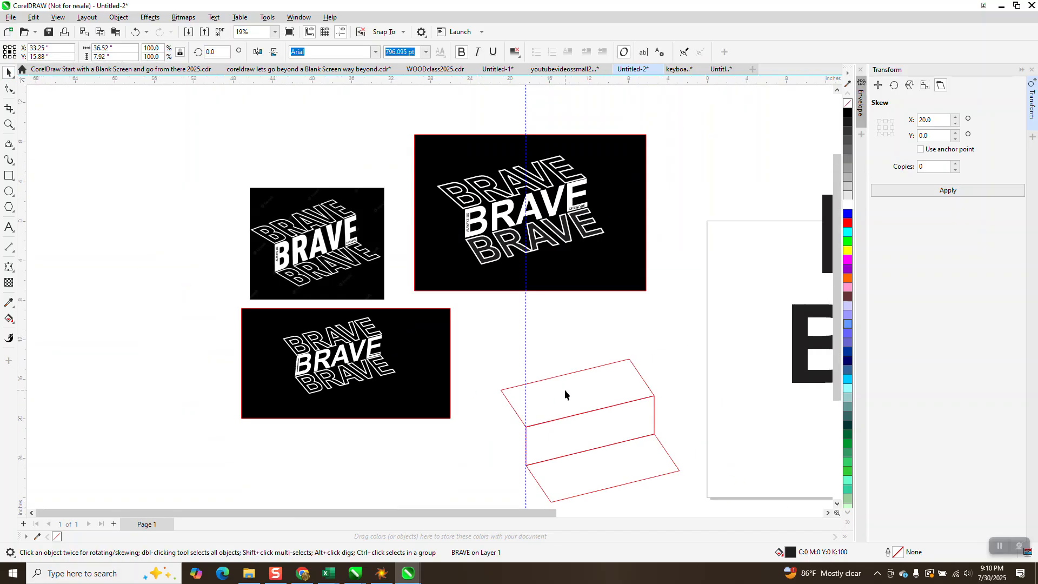
# - Apply a one-step inside contour with a 0.1" offset to the upper slanted shape
pyautogui.click(565, 389)
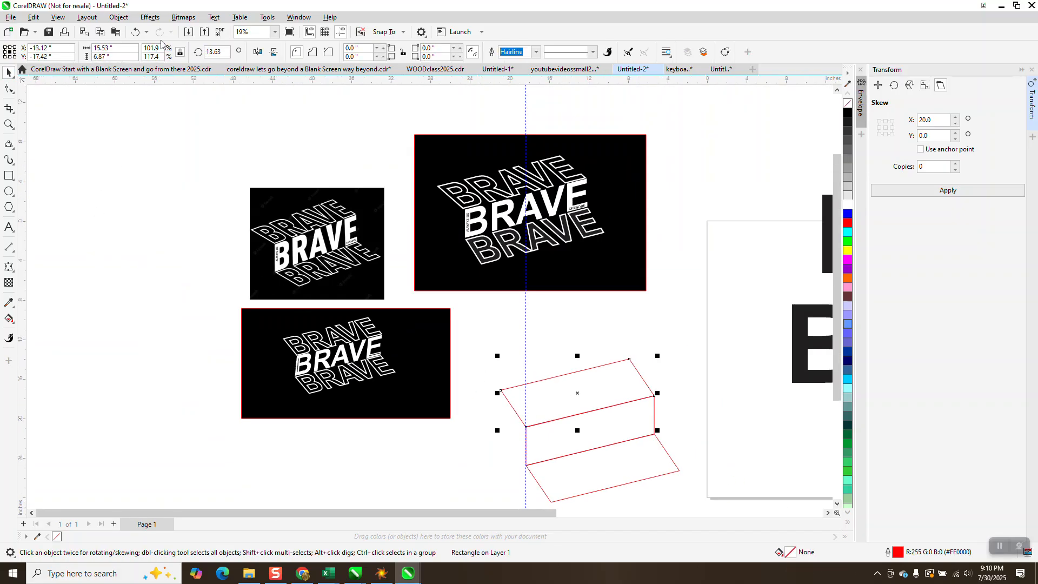
pyautogui.click(1032, 71)
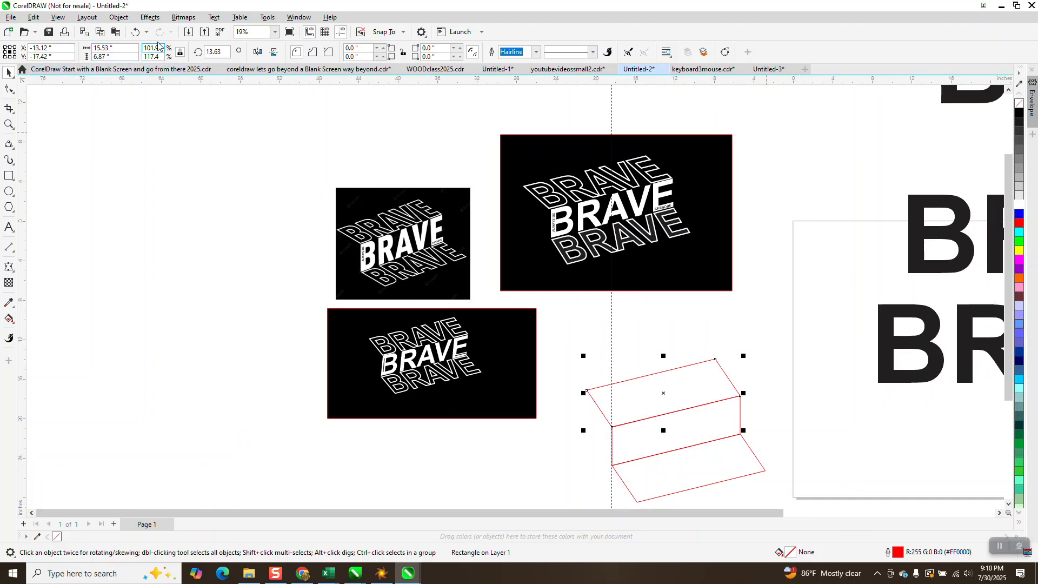
pyautogui.click(151, 18)
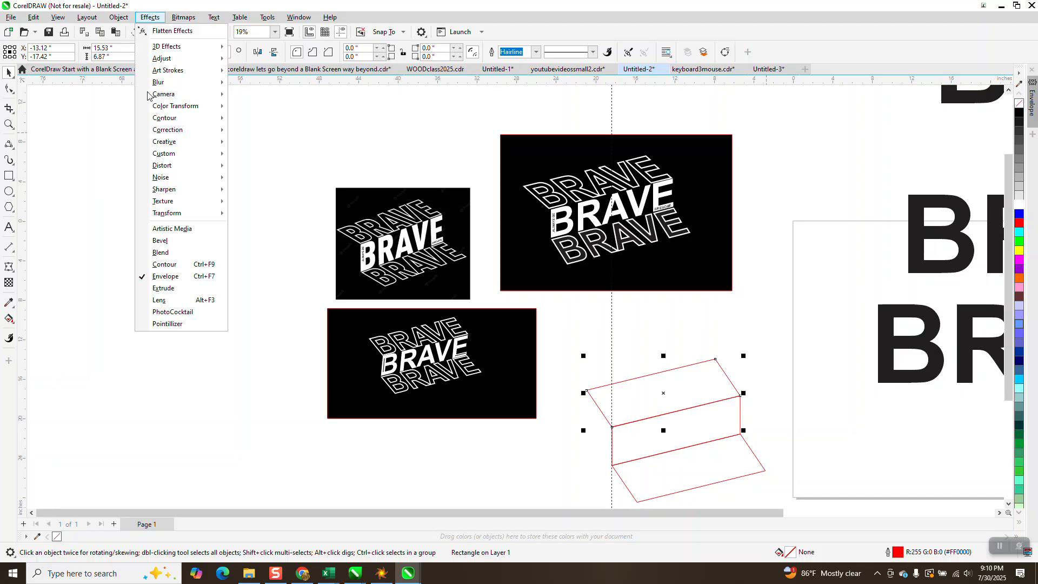
pyautogui.click(169, 276)
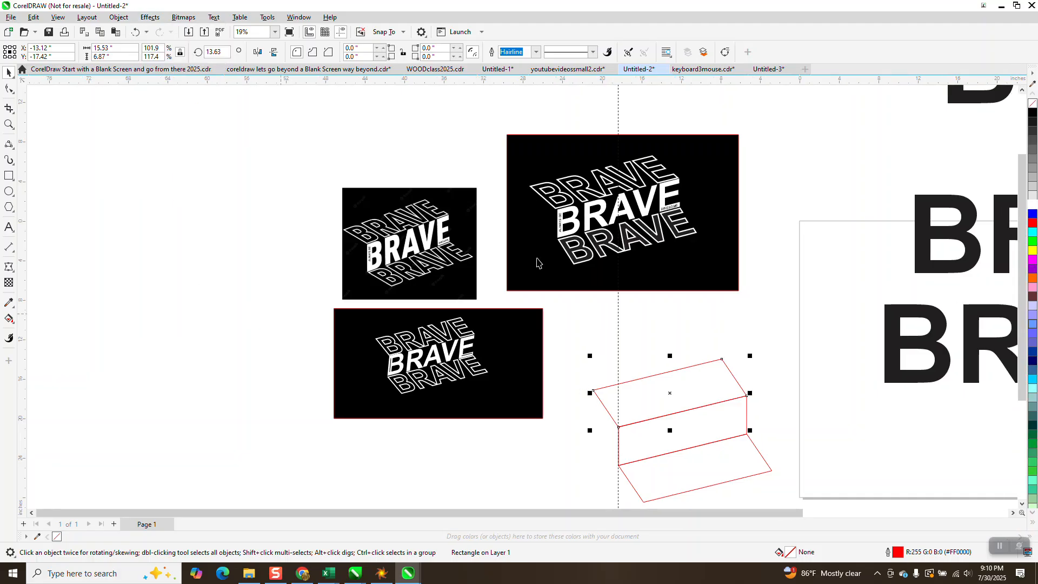
pyautogui.click(128, 19)
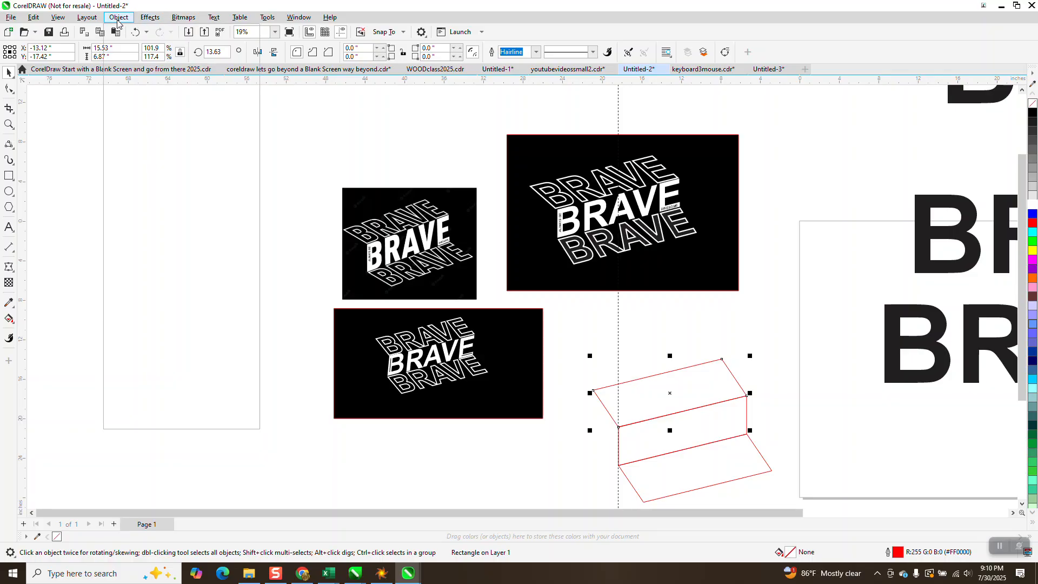
pyautogui.moveTo(146, 19)
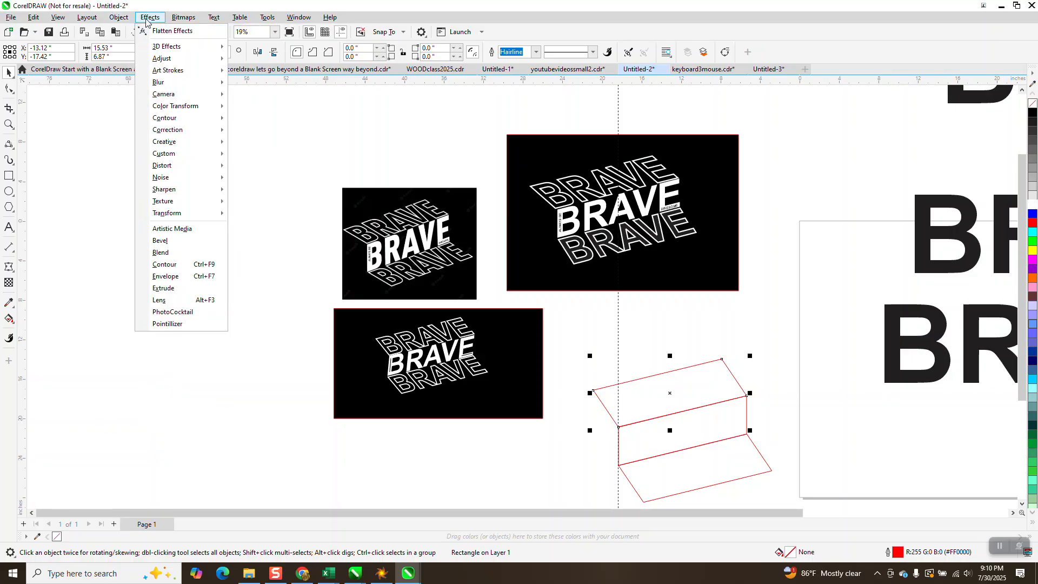
pyautogui.click(157, 266)
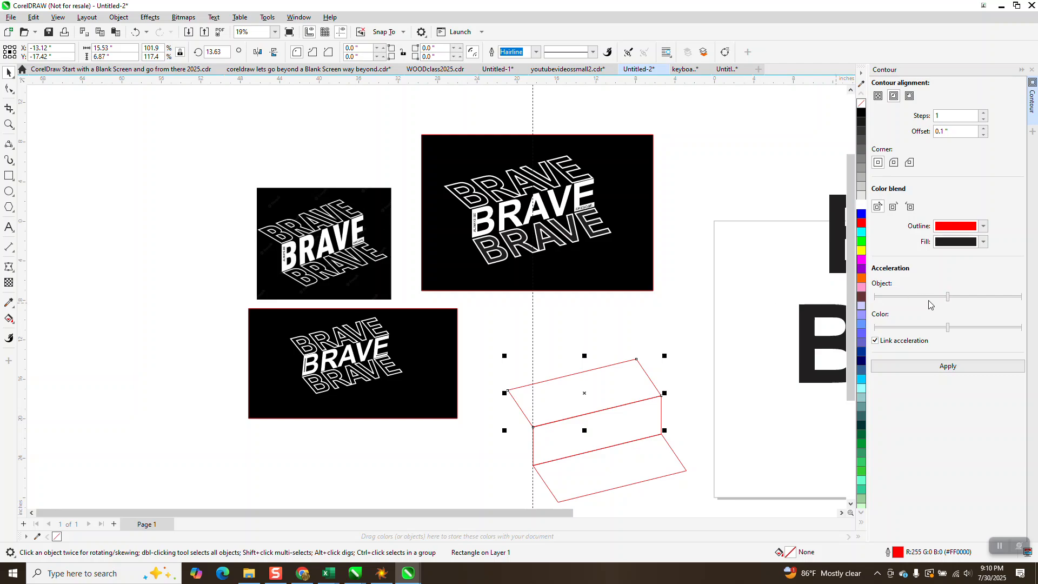
pyautogui.click(967, 370)
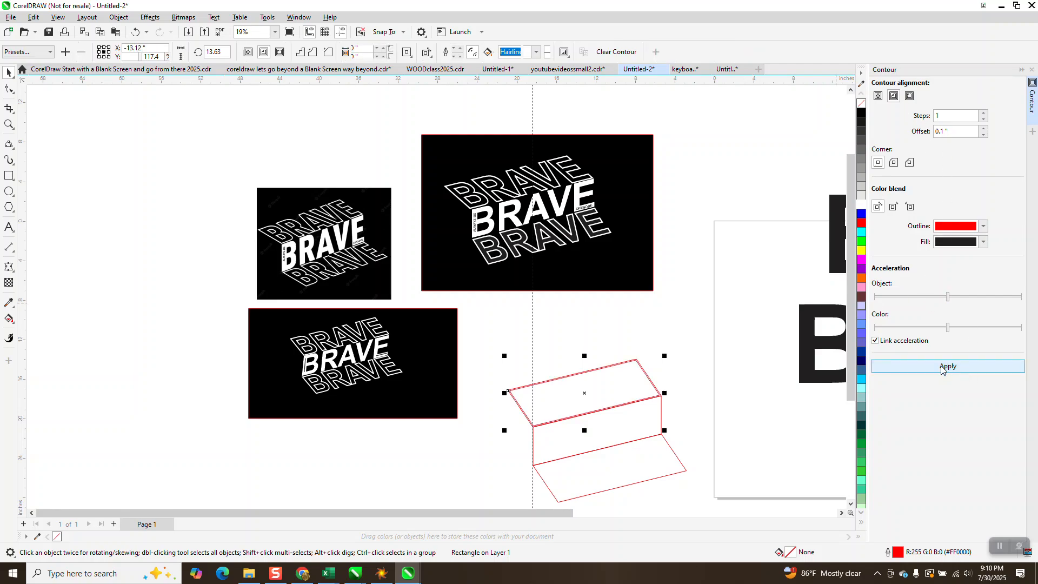
# - Apply the same one-step 0.1" inside contour to the middle and lower slanted shapes
pyautogui.click(657, 409)
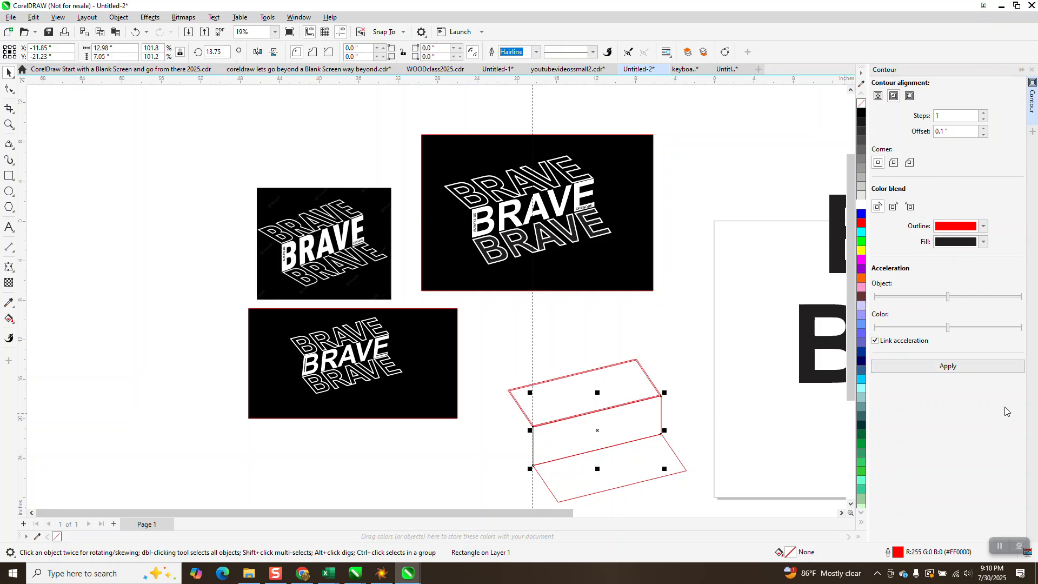
pyautogui.click(945, 368)
pyautogui.click(630, 458)
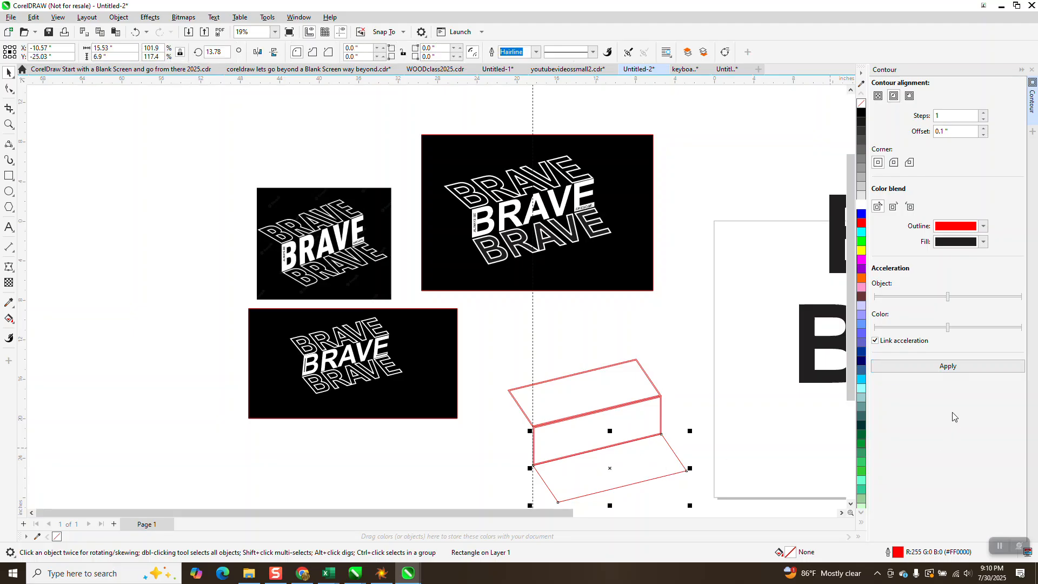
pyautogui.click(947, 366)
# - Select all three contoured shapes and break their contours apart into separate outlines
pyautogui.scroll(-2, 535, 319)
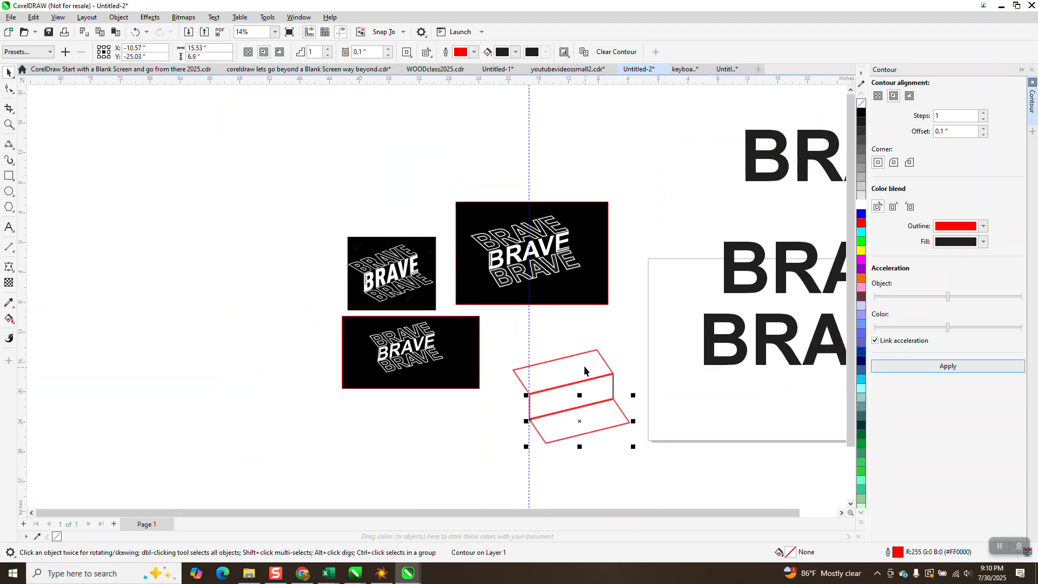
pyautogui.scroll(-1, 584, 370)
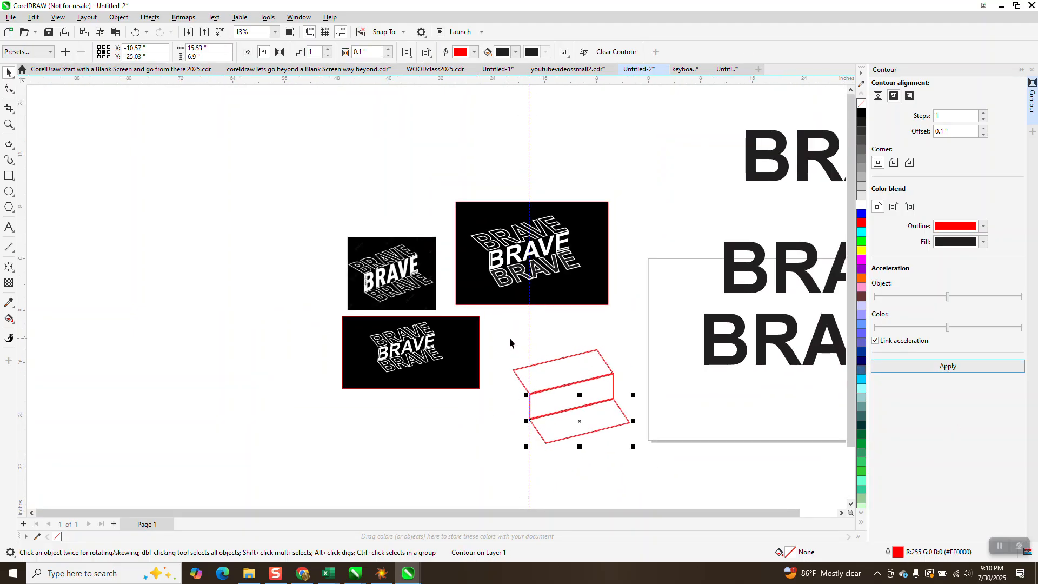
pyautogui.moveTo(509, 342); pyautogui.dragTo(657, 479)
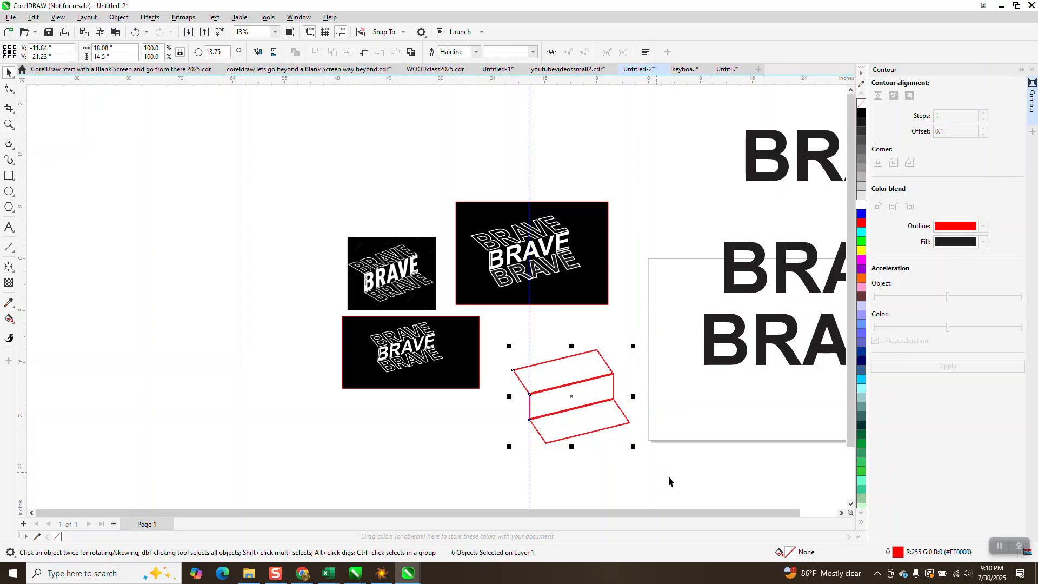
pyautogui.click(136, 32)
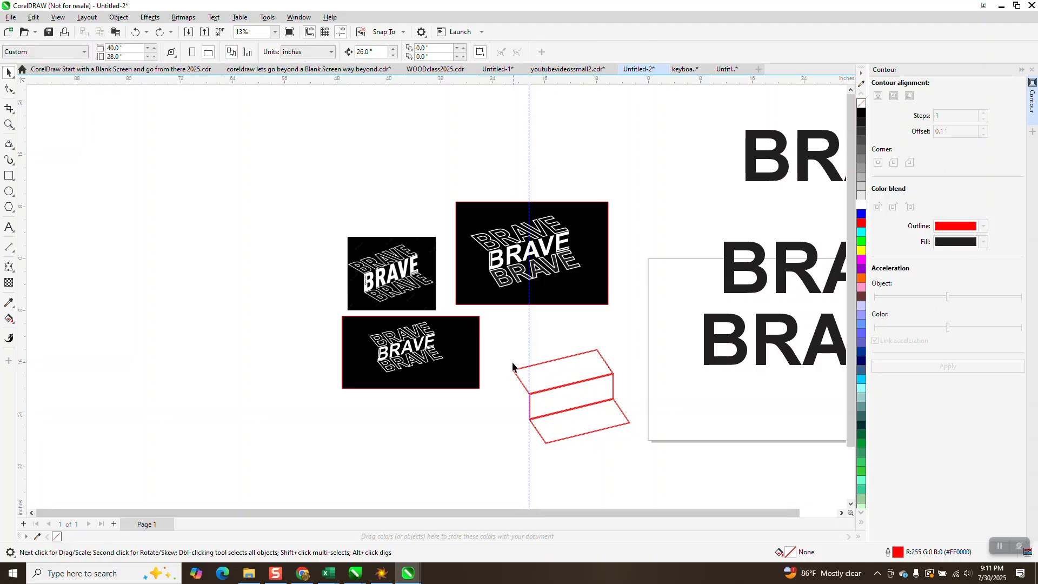
pyautogui.moveTo(684, 470); pyautogui.dragTo(685, 470)
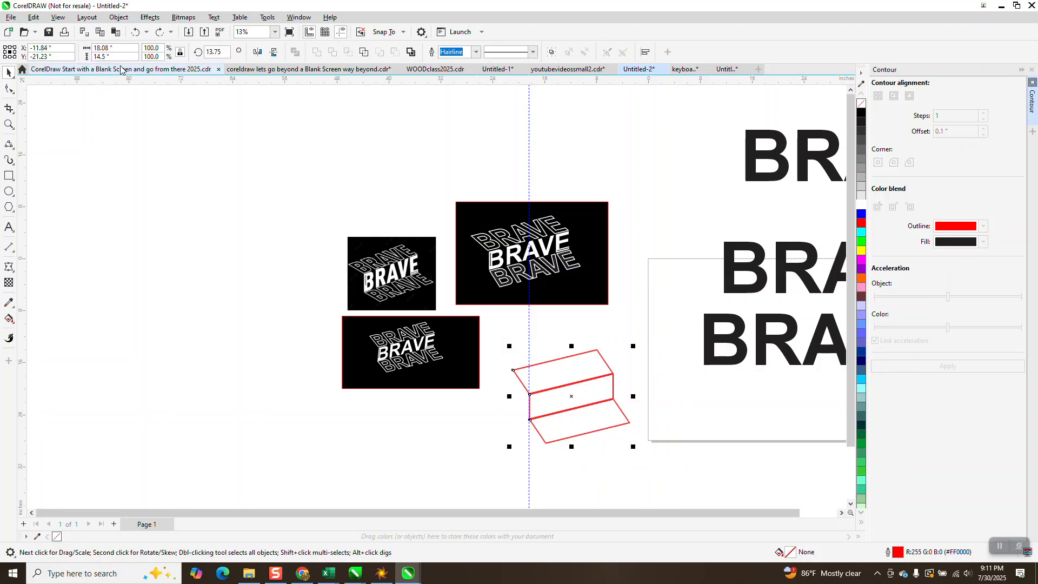
pyautogui.click(119, 17)
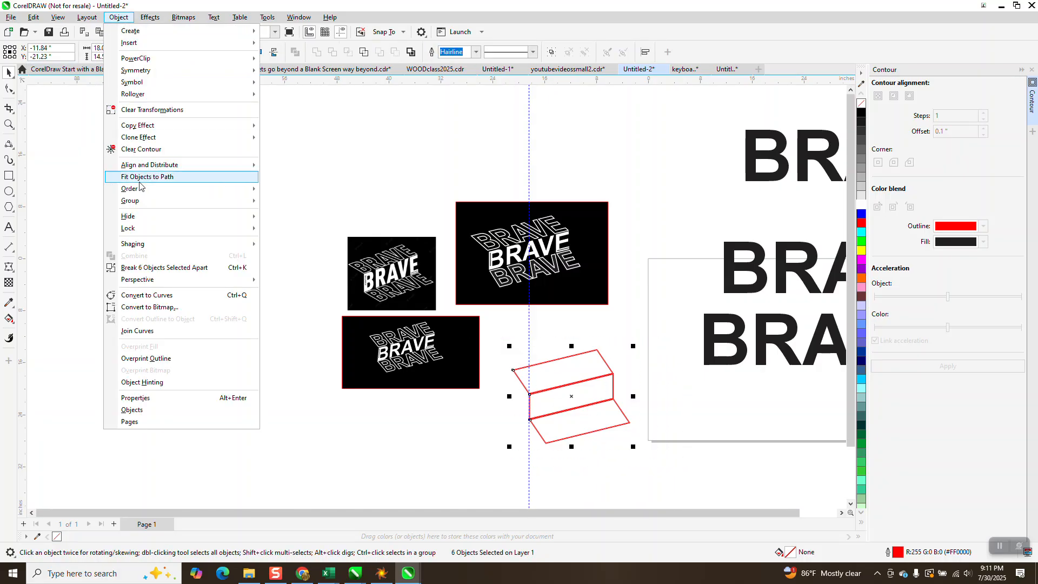
pyautogui.click(160, 268)
pyautogui.scroll(-1, 162, 273)
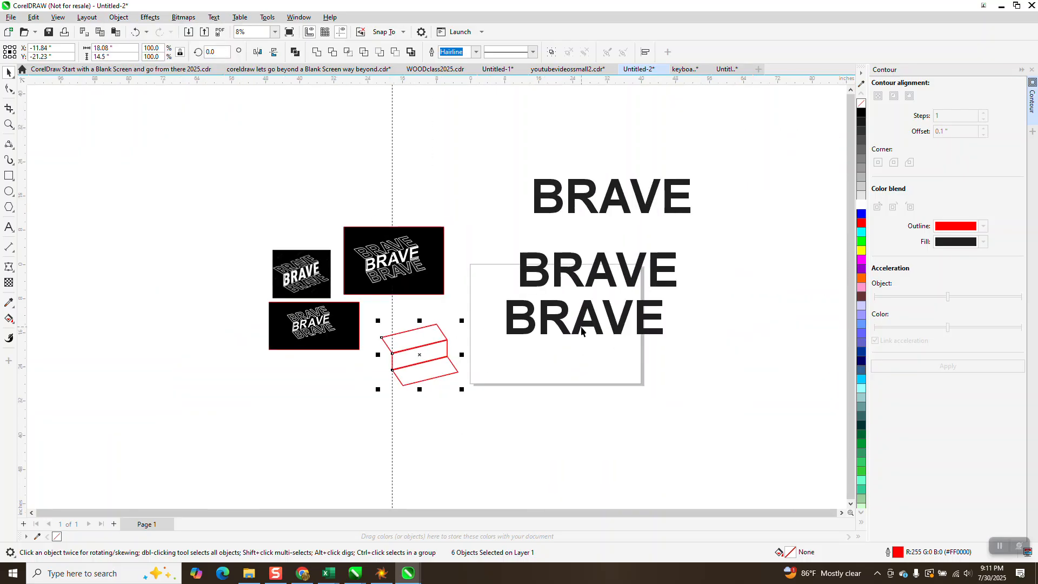
# - Clear the lowest BRAVE text upward, then shift the lower and upper inner outlines 26" right and the upper outer outline 52" right
pyautogui.moveTo(581, 330); pyautogui.dragTo(578, 166)
pyautogui.click(440, 375)
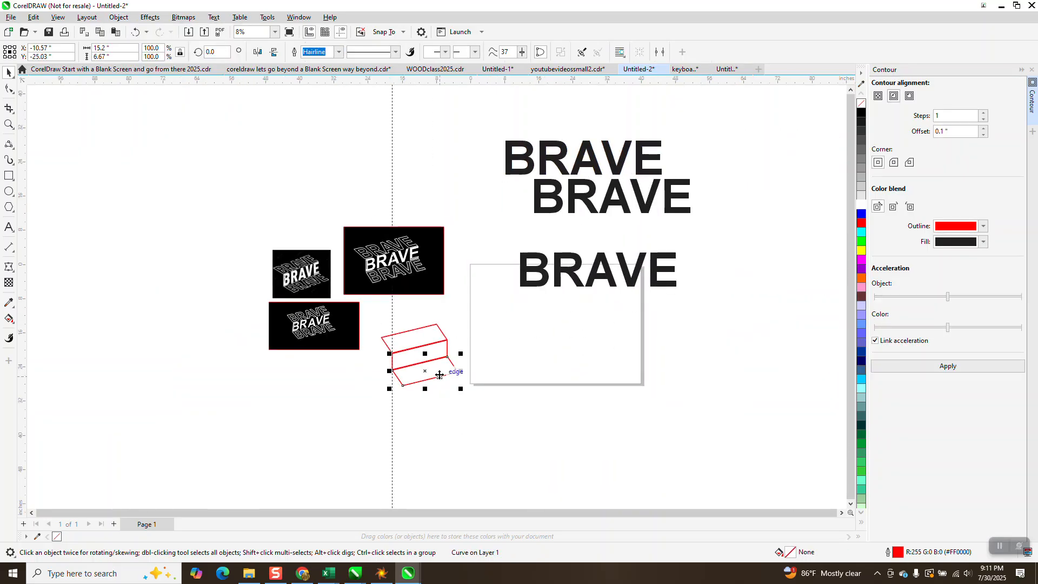
pyautogui.moveTo(442, 379); pyautogui.dragTo(553, 379)
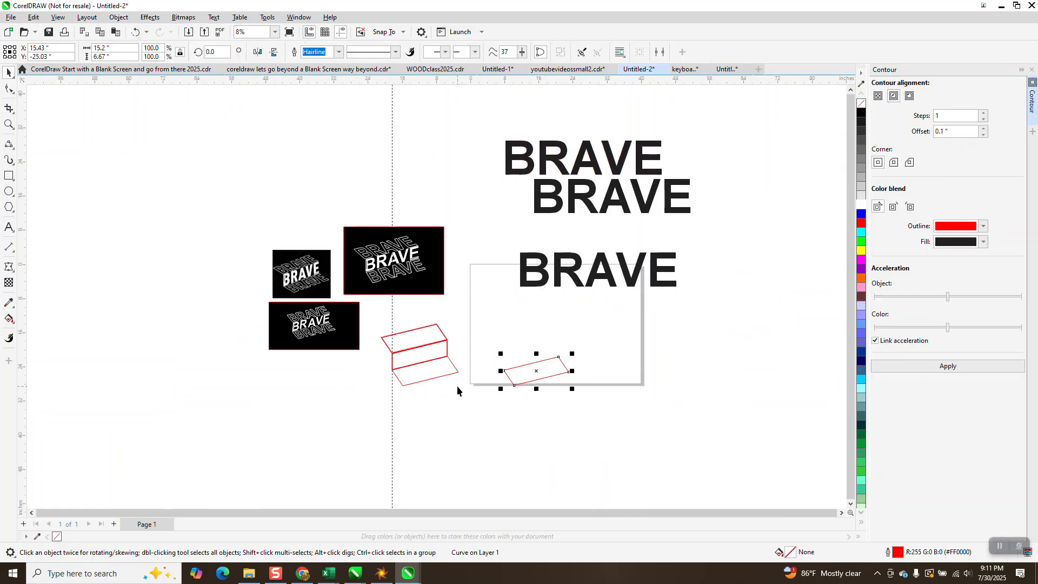
pyautogui.click(438, 342)
pyautogui.hotkey('shift', 'Right')
pyautogui.click(428, 328)
pyautogui.hotkey('shift', 'Right')
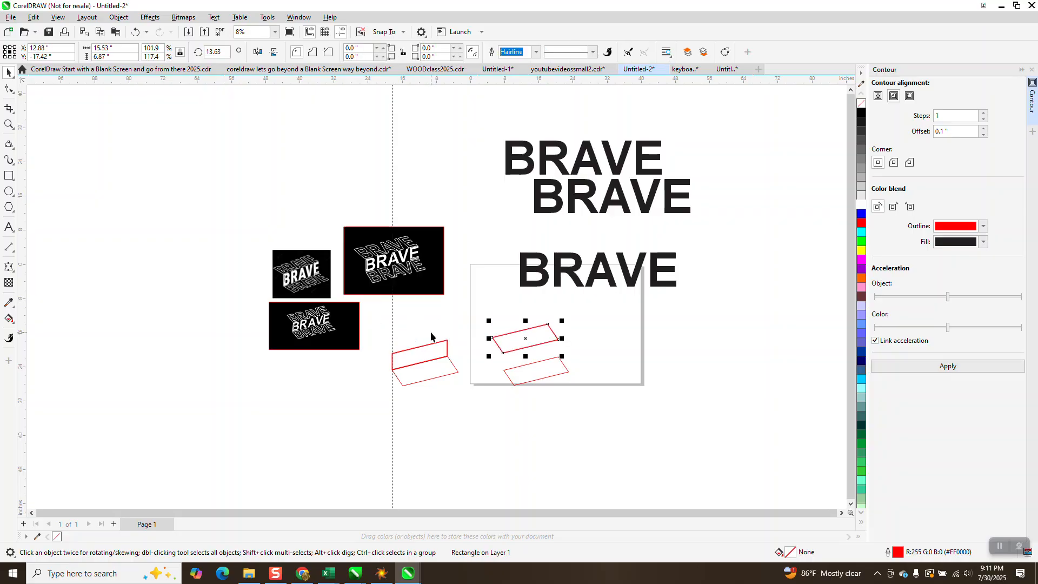
pyautogui.hotkey('shift', 'Right')
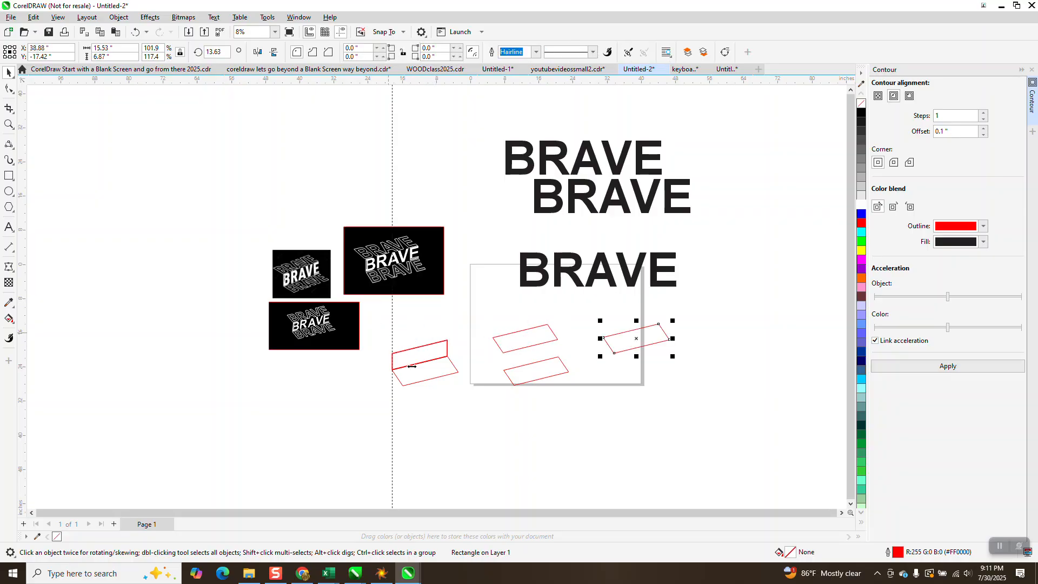
# - Delete both middle outlines and the lower outer outline that remain beside the page
pyautogui.moveTo(393, 349); pyautogui.dragTo(481, 407)
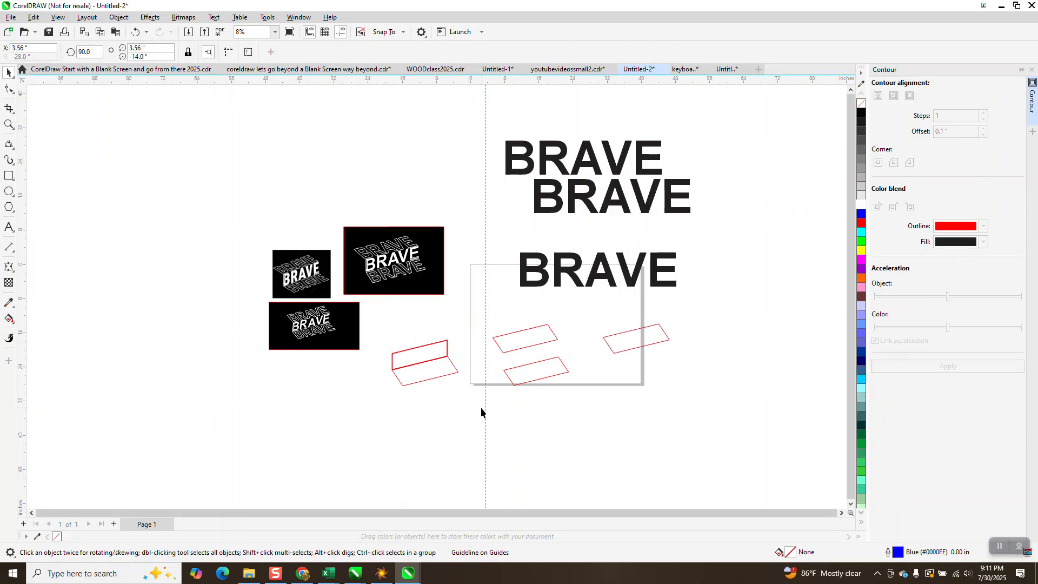
pyautogui.click(442, 359)
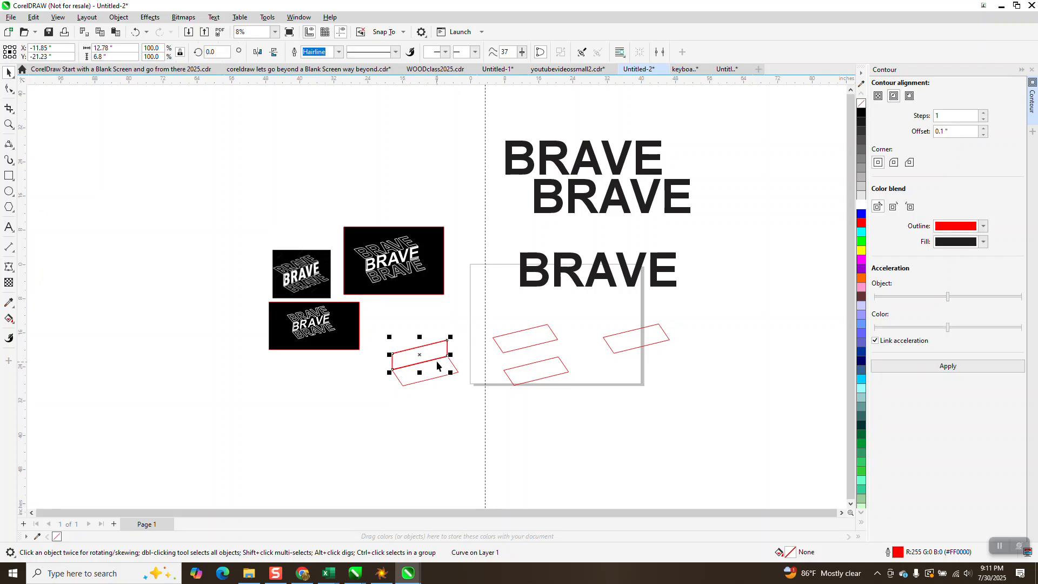
pyautogui.press('Delete')
pyautogui.click(436, 359)
pyautogui.press('Delete')
pyautogui.click(438, 358)
pyautogui.press('Delete')
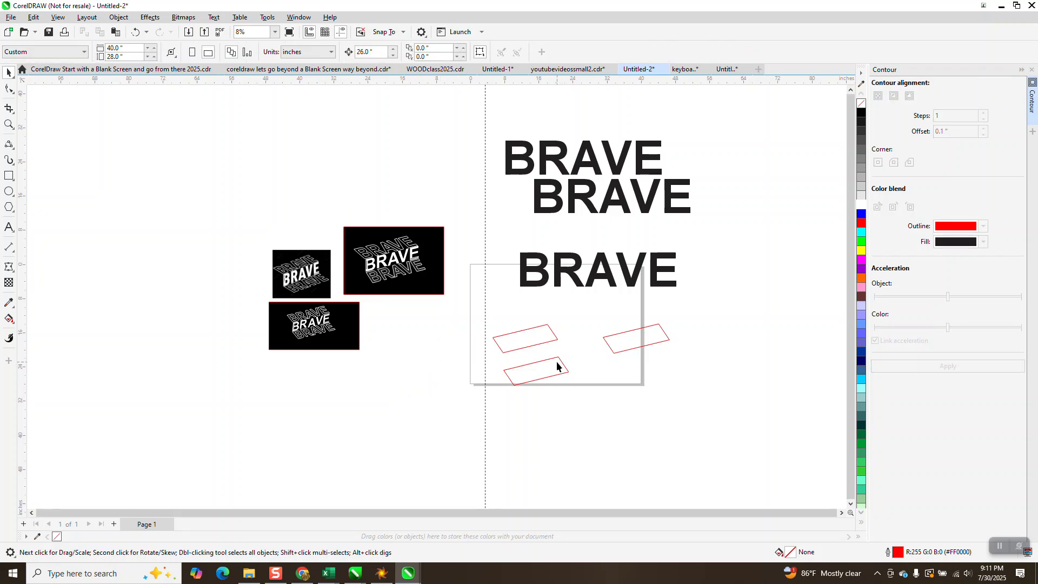
# - Apply an envelope to the nearest BRAVE text, created from the upper slanted outer outline
pyautogui.click(582, 285)
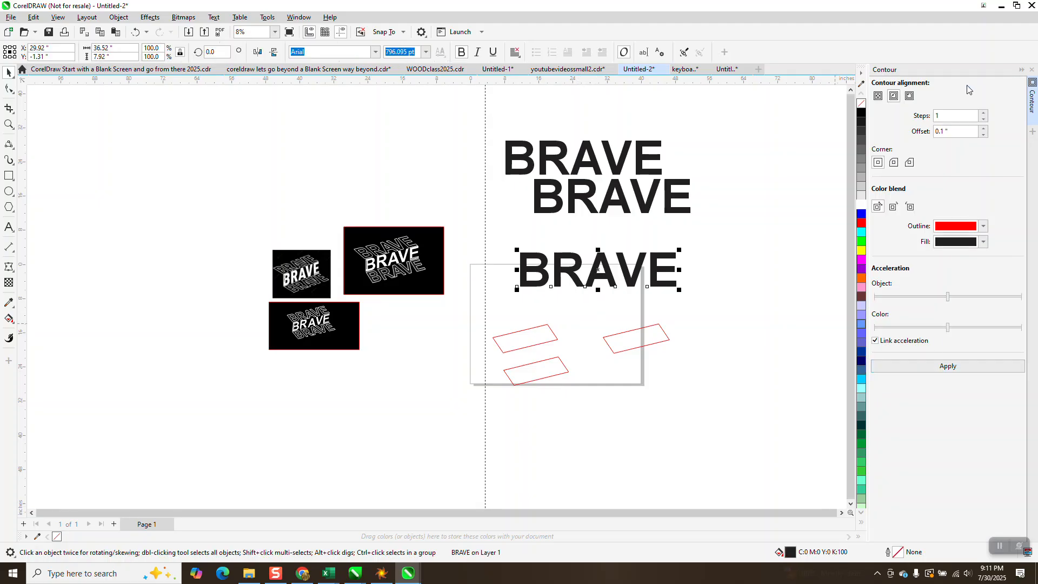
pyautogui.click(1032, 70)
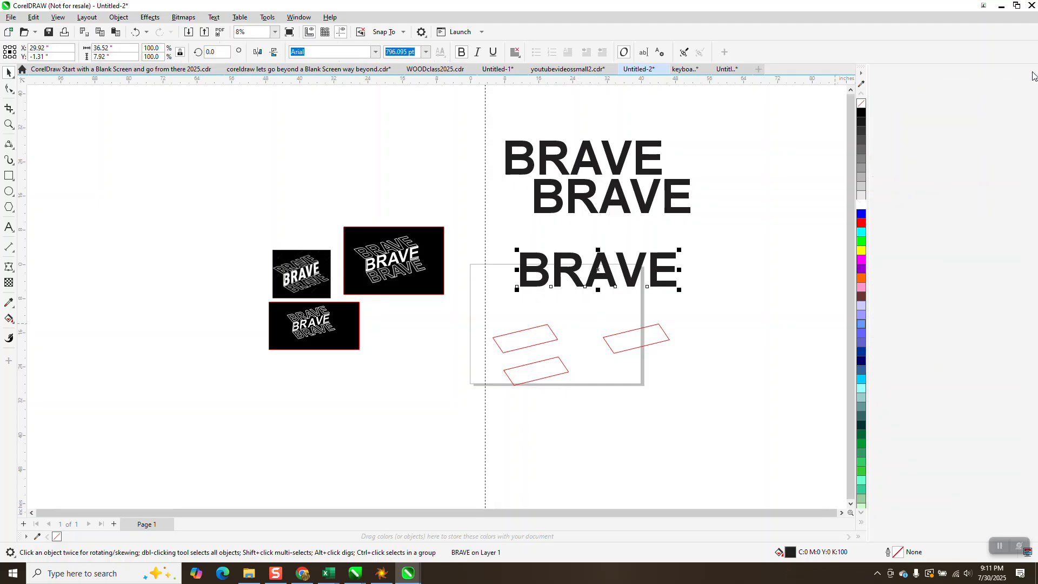
pyautogui.click(151, 18)
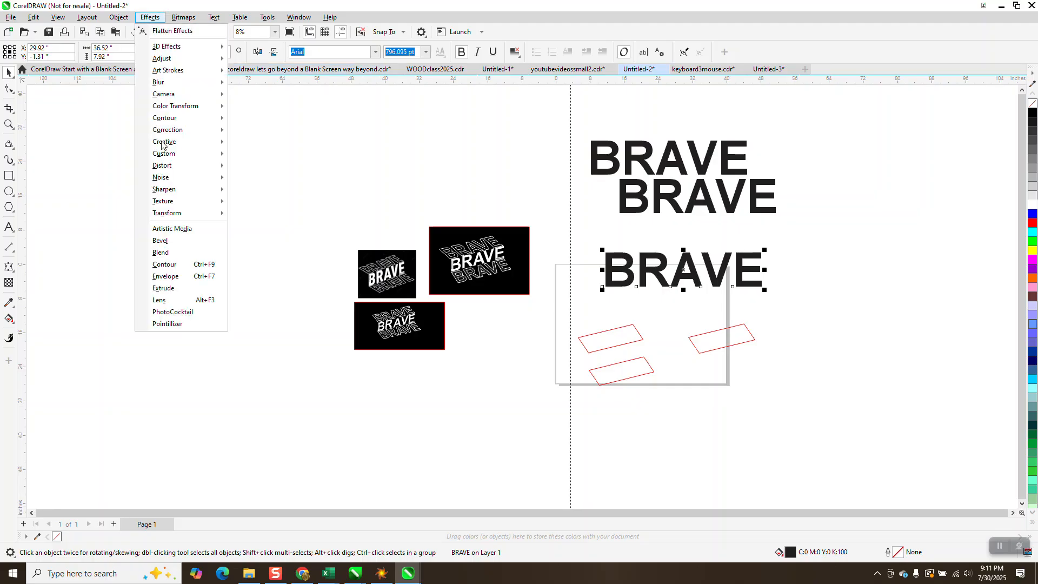
pyautogui.press('Escape')
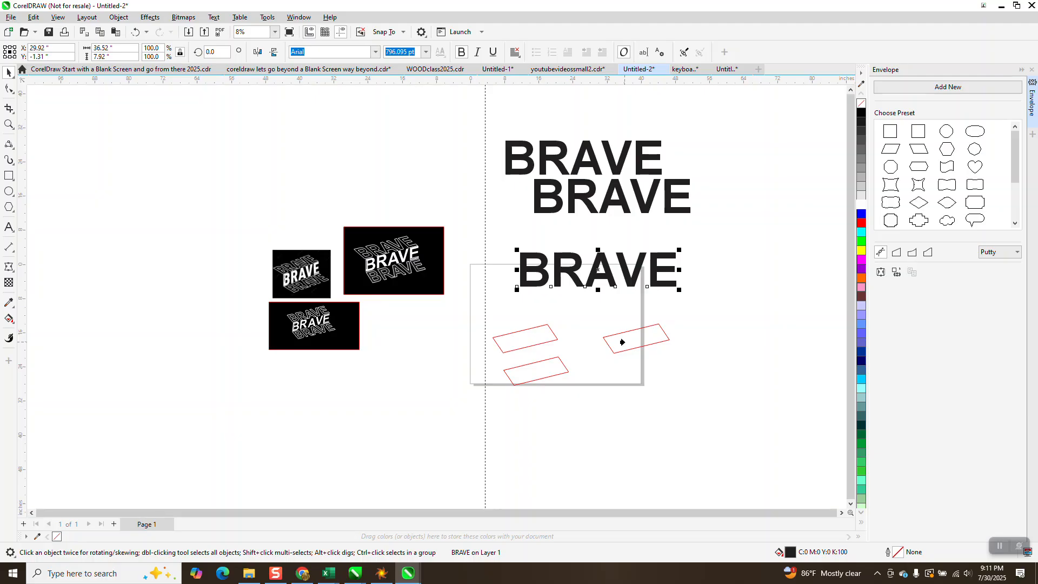
pyautogui.click(621, 341)
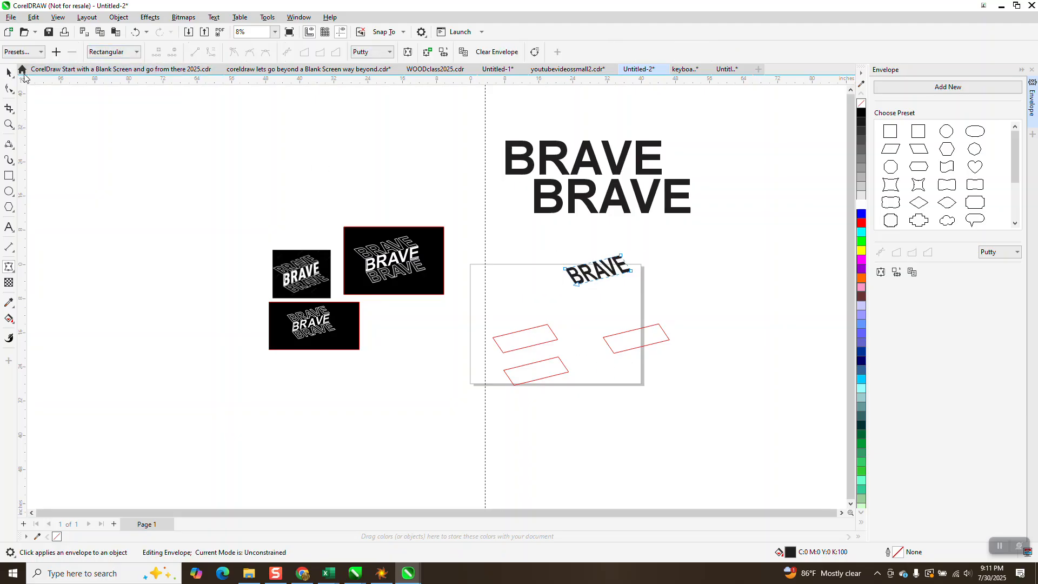
pyautogui.click(8, 72)
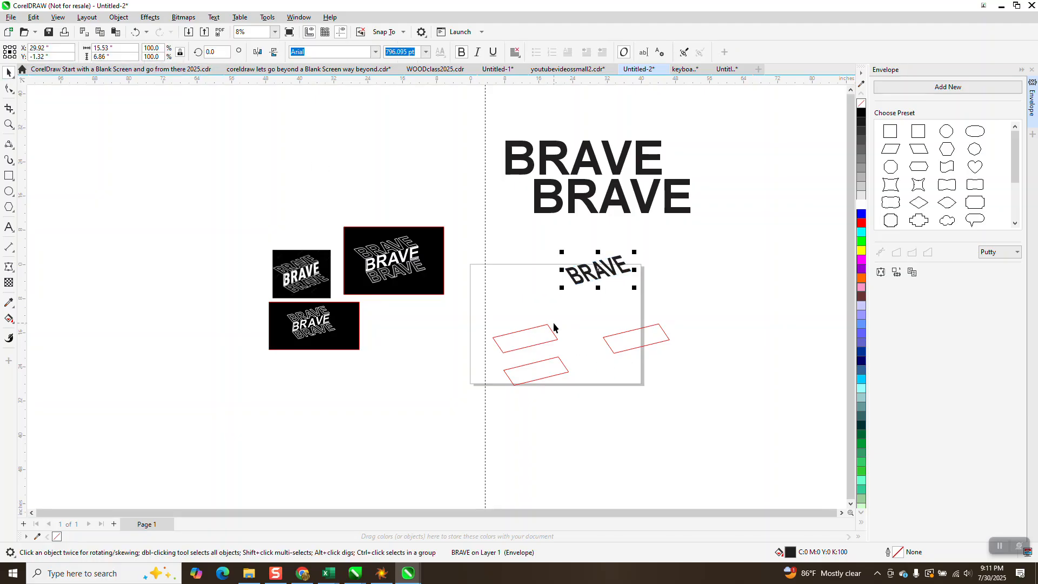
# - Centre the enveloped BRAVE text on the upper slanted outer outline, then shift both 52" left
pyautogui.keyDown('shift'); pyautogui.click(621, 349); pyautogui.keyUp('shift')
pyautogui.press('e')
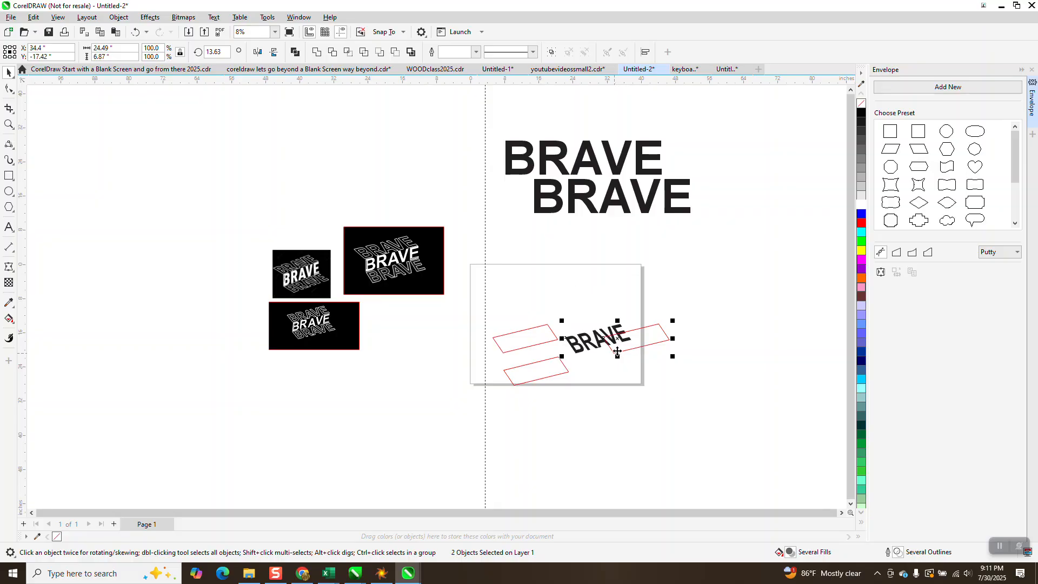
pyautogui.press('c')
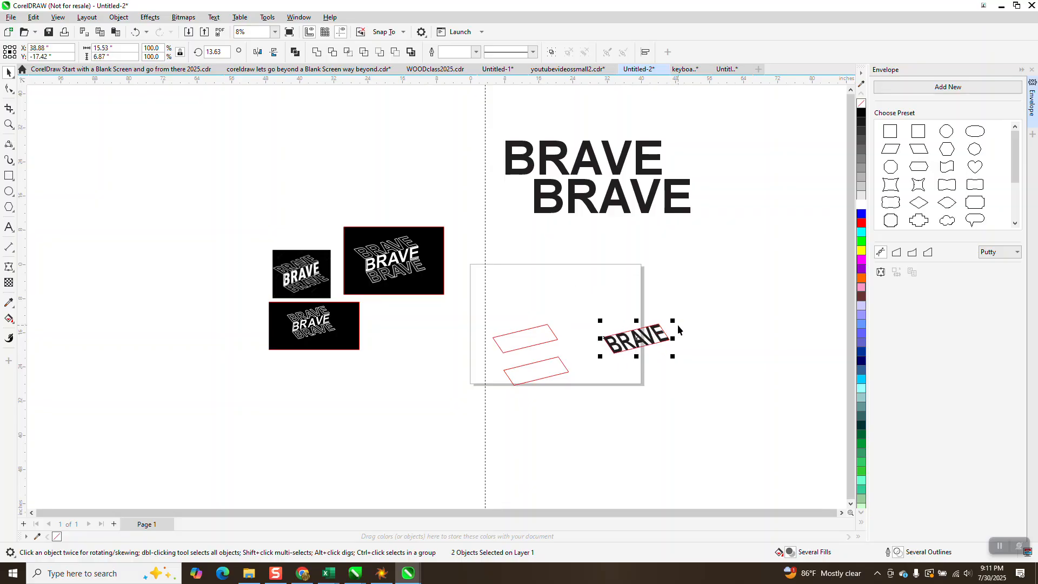
pyautogui.press('Left')
pyautogui.press('Left')
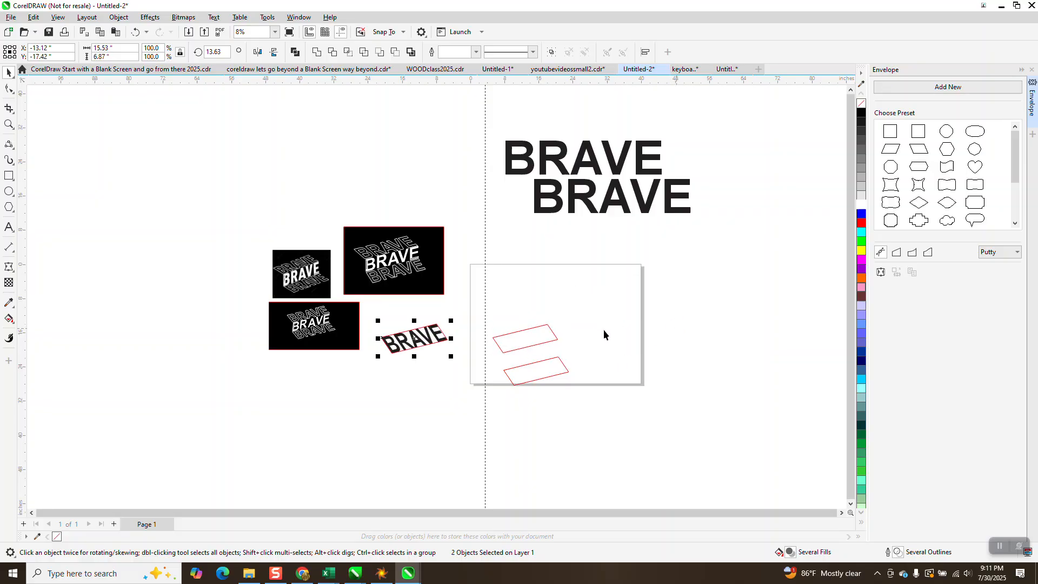
# - Move the upper slanted outer outline 78" right, off the enveloped BRAVE text
pyautogui.click(615, 311)
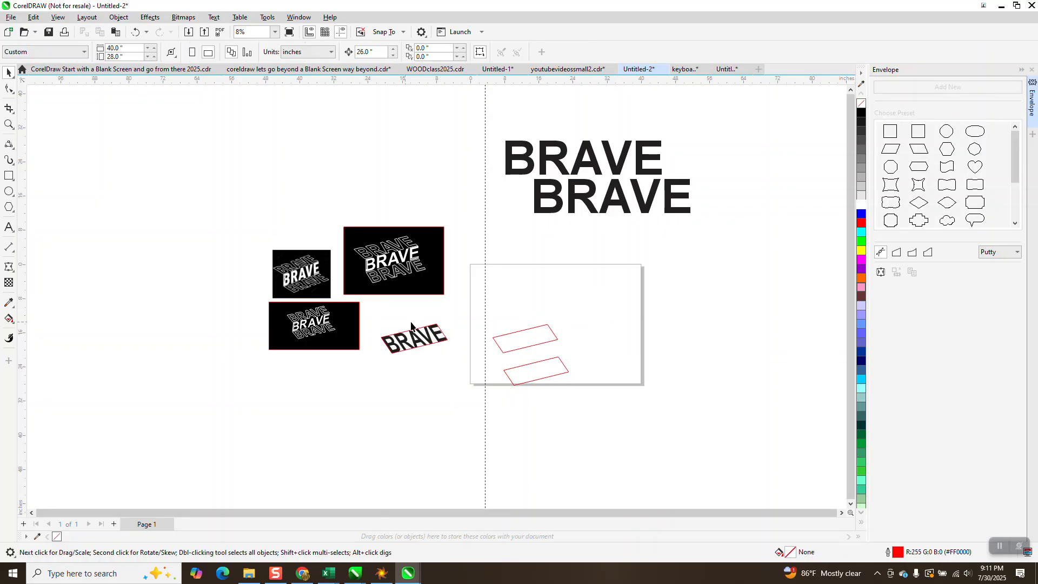
pyautogui.click(443, 332)
pyautogui.press('Right')
pyautogui.press('Right')
pyautogui.press('Right')
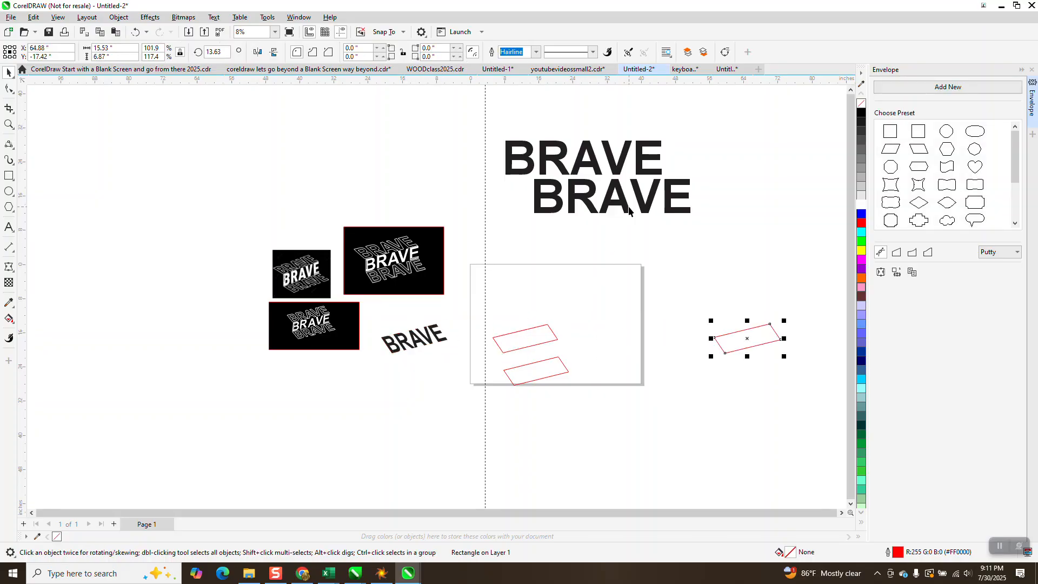
# - Bring the next BRAVE text down onto the page and envelope it from the upper slanted inner outline
pyautogui.moveTo(614, 207); pyautogui.dragTo(590, 297)
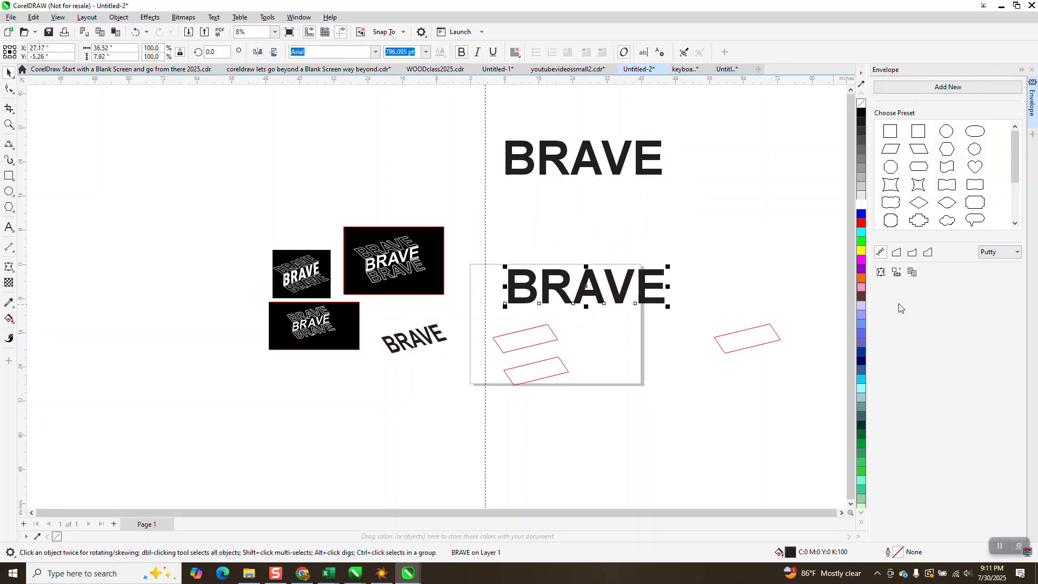
pyautogui.click(881, 272)
pyautogui.click(525, 341)
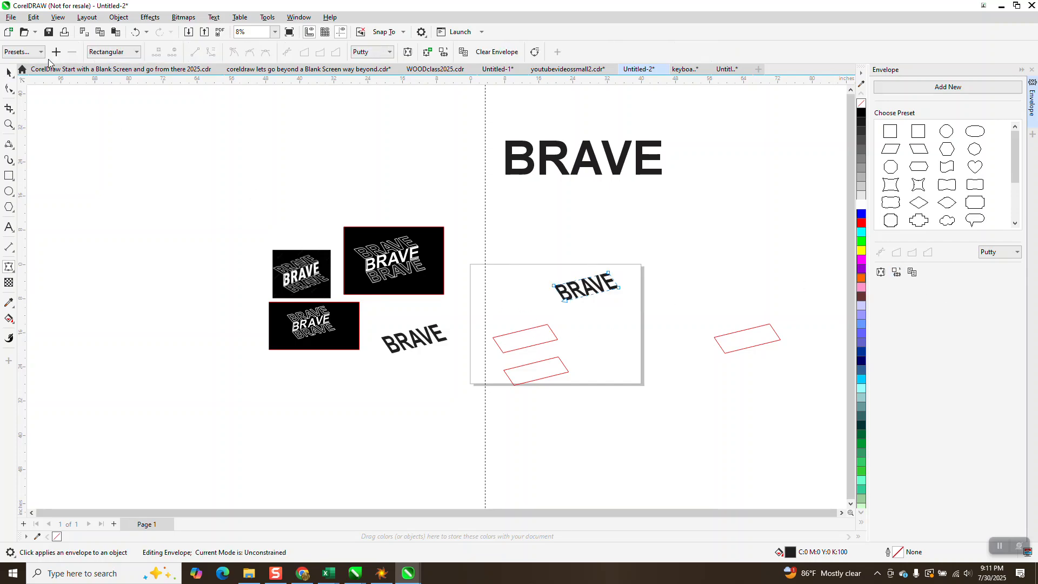
pyautogui.click(9, 73)
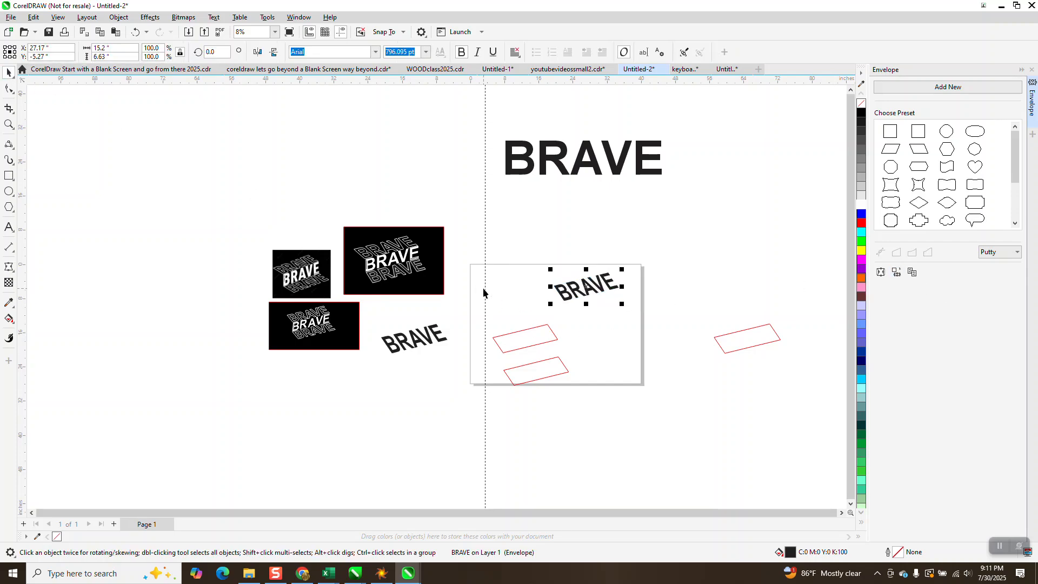
# - Align the second enveloped BRAVE text by both centres to the upper slanted inner outline
pyautogui.click(509, 350)
pyautogui.click(593, 299)
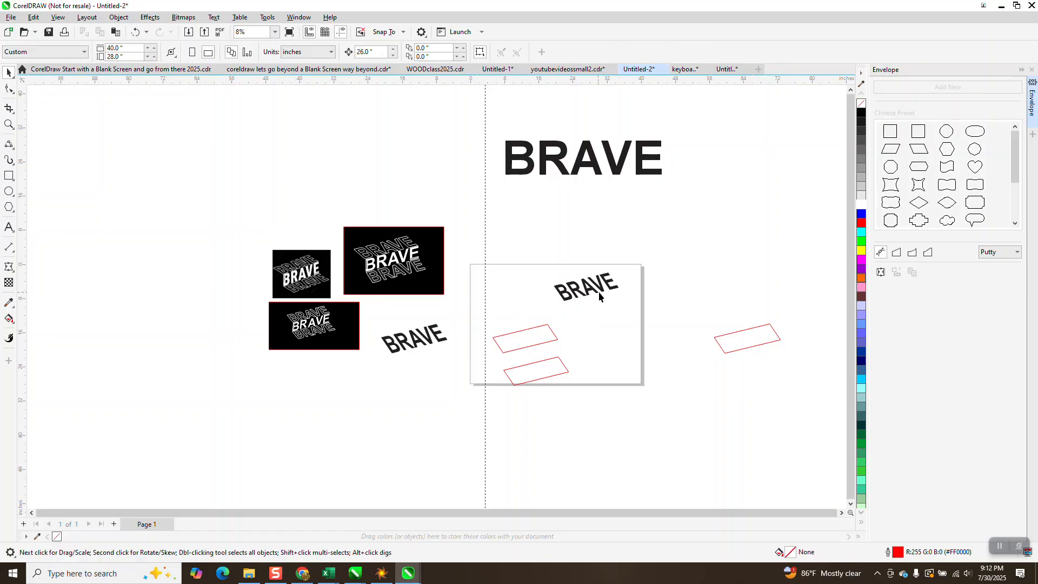
pyautogui.click(599, 297)
pyautogui.keyDown('shift'); pyautogui.click(531, 347); pyautogui.keyUp('shift')
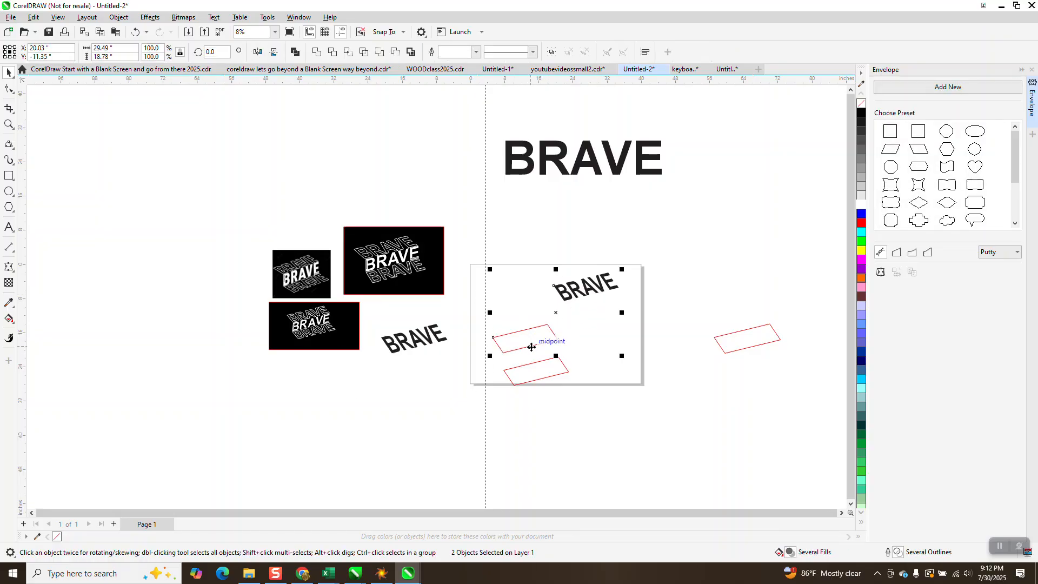
pyautogui.press('e')
pyautogui.press('c')
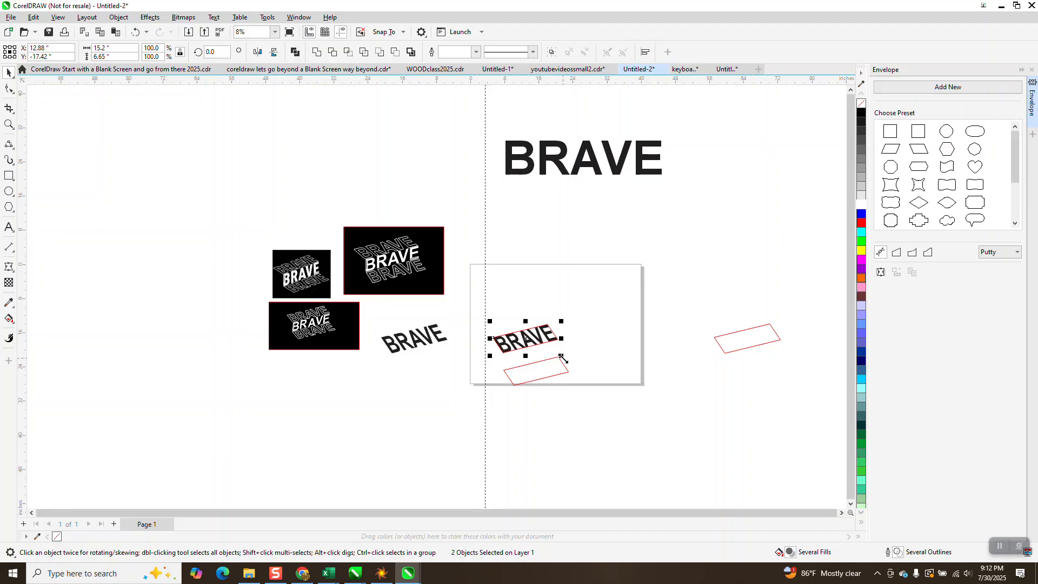
# - Shift the upper inner outline 26" right and the second enveloped BRAVE text 26" left
pyautogui.click(560, 338)
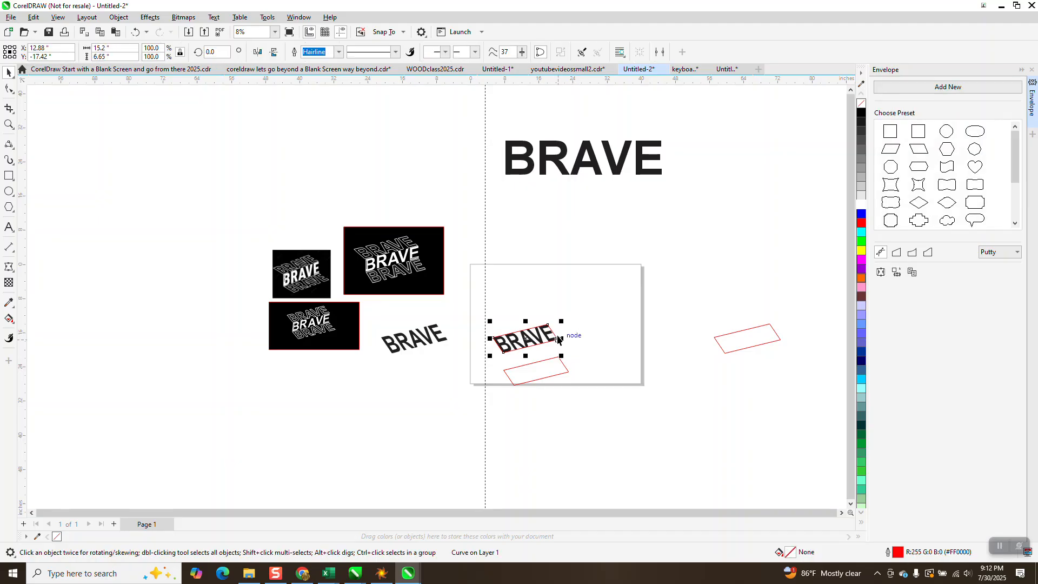
pyautogui.hotkey('ctrl', 'z')
pyautogui.click(539, 342)
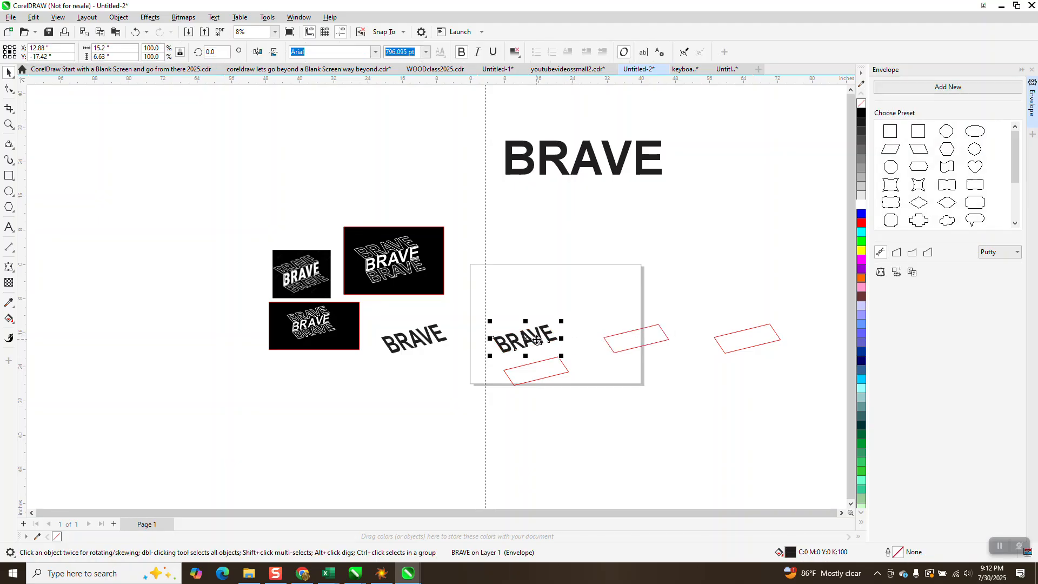
pyautogui.hotkey('ctrl', 'z')
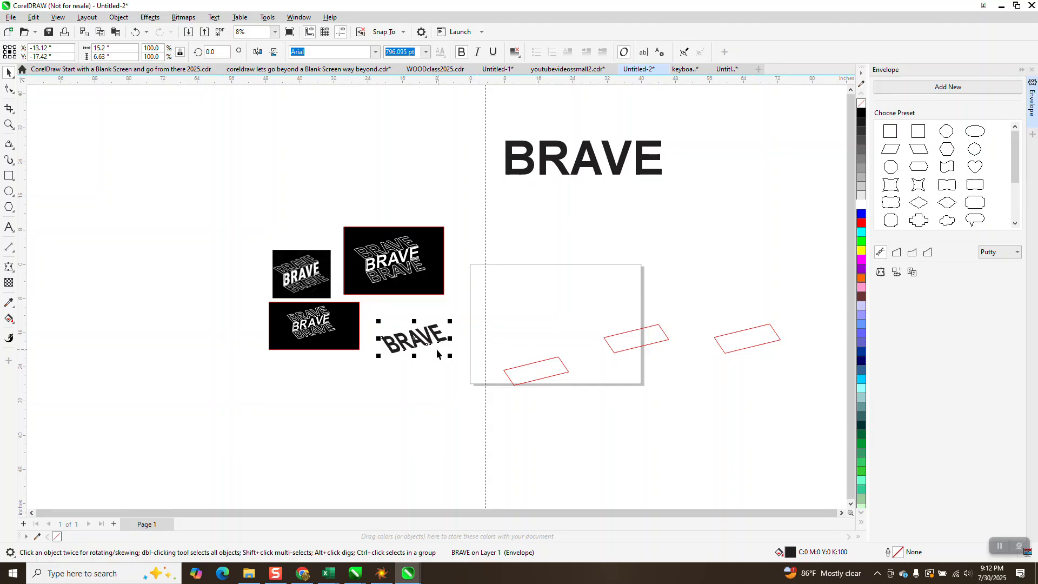
# - Undo the second BRAVE text's shifts, centring and envelope
pyautogui.click(136, 33)
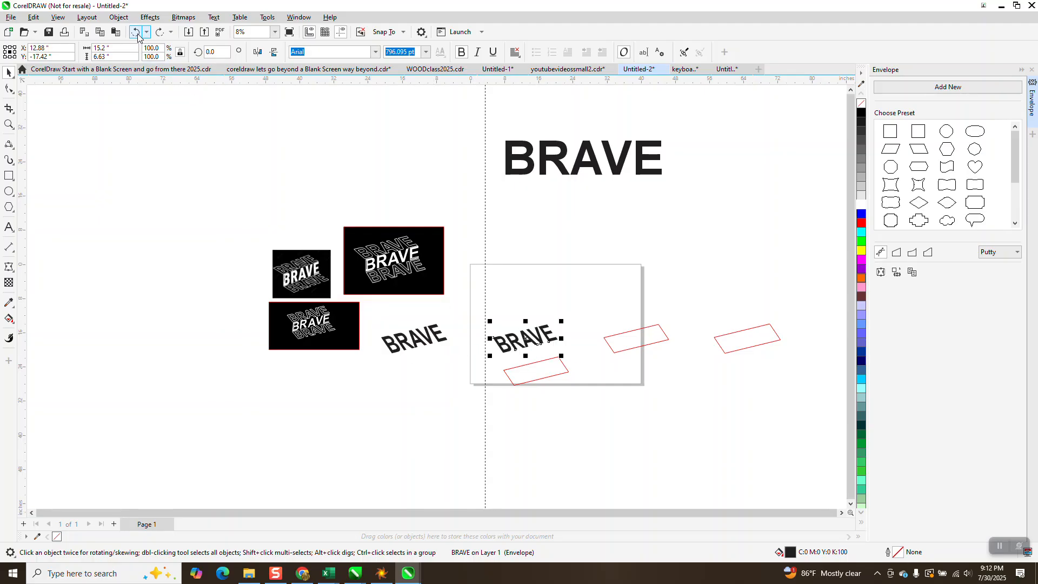
pyautogui.click(136, 32)
pyautogui.click(136, 33)
pyautogui.click(137, 32)
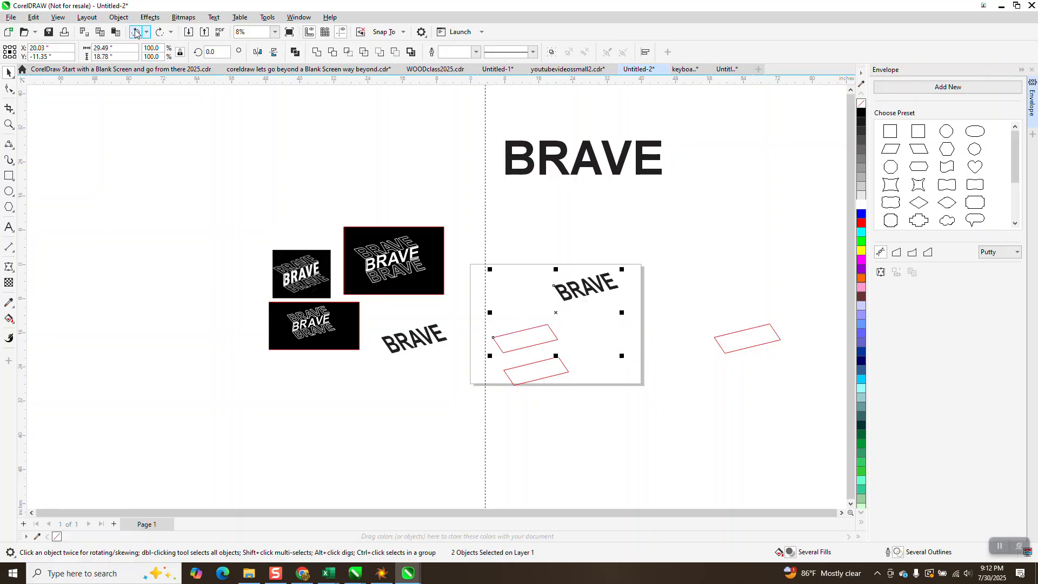
pyautogui.click(137, 32)
# - Move the upper inner outline up above the page and shift the upper outer outline 78" left onto the enveloped text
pyautogui.moveTo(537, 346); pyautogui.dragTo(518, 238)
pyautogui.click(754, 347)
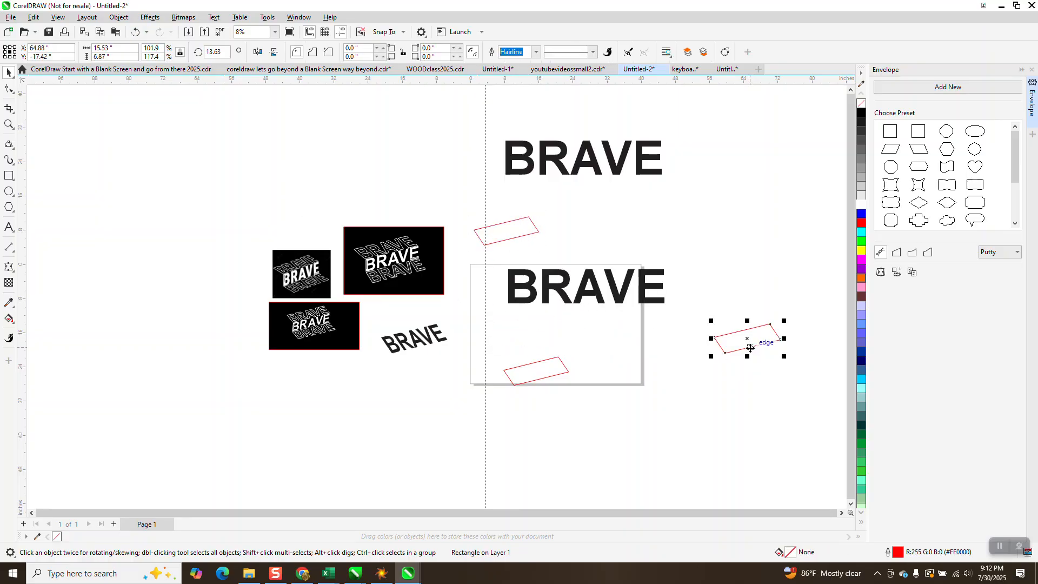
pyautogui.press('Left')
pyautogui.press('Left')
pyautogui.press('Left')
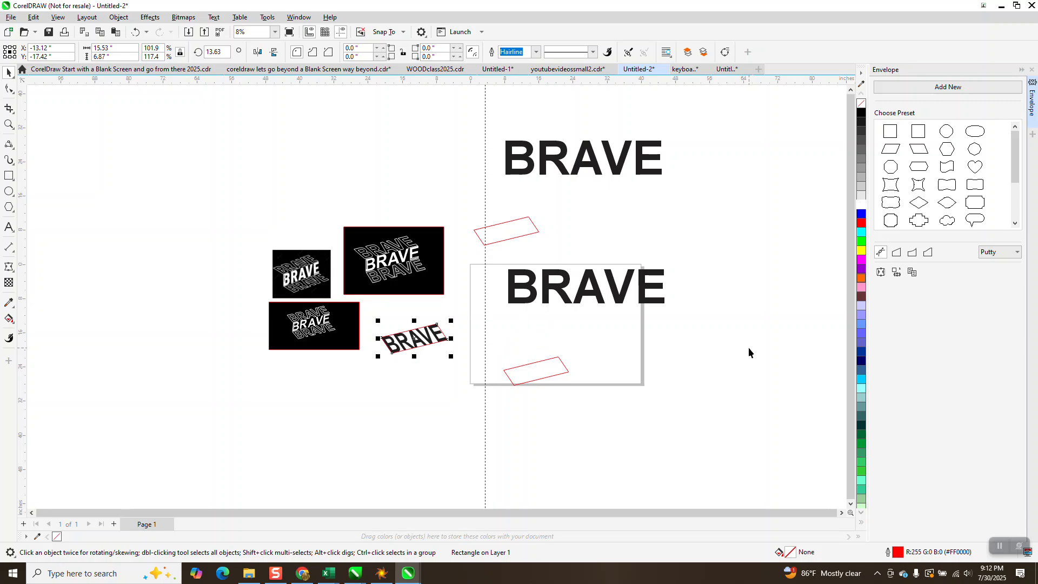
# - Undo the outline moves and the placement of the second BRAVE text on the page
pyautogui.click(135, 32)
pyautogui.click(135, 32)
pyautogui.click(135, 32)
pyautogui.click(135, 32)
pyautogui.click(135, 33)
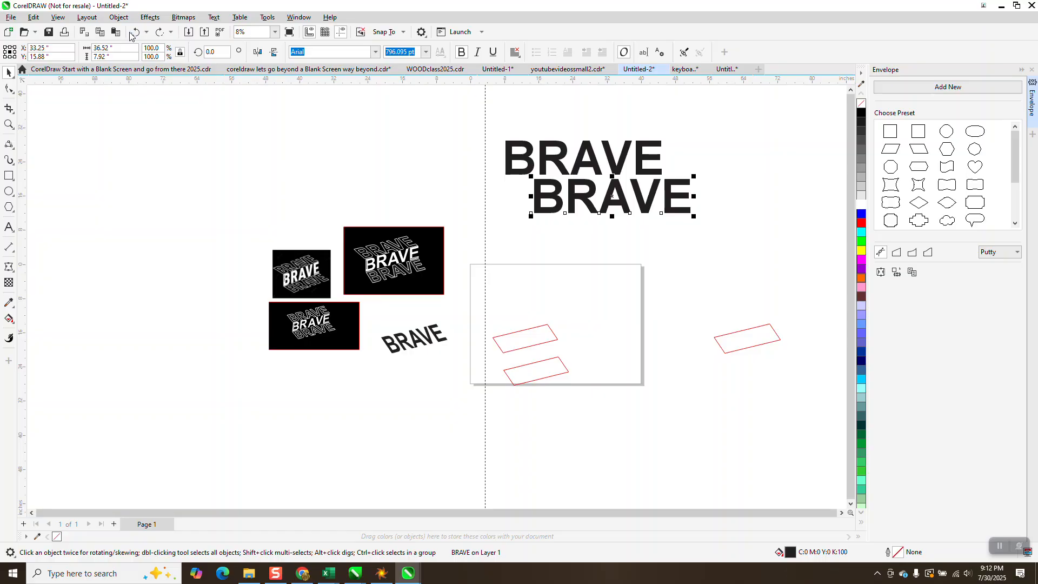
# - Undo the shifts and centring of the first enveloped BRAVE text and its outer outline
pyautogui.click(135, 32)
pyautogui.click(135, 33)
pyautogui.click(135, 33)
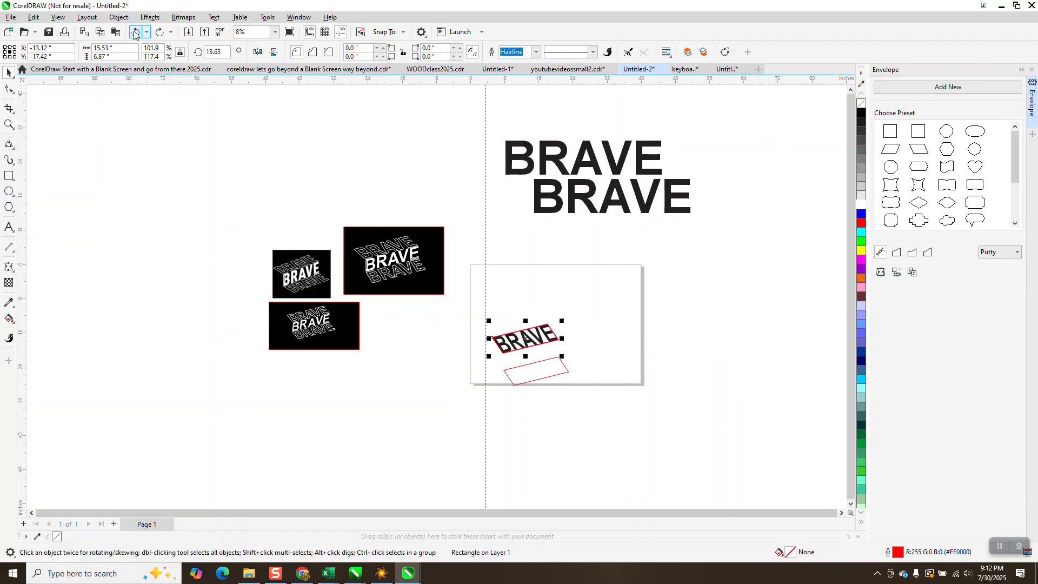
pyautogui.click(135, 32)
pyautogui.click(134, 32)
pyautogui.click(134, 33)
pyautogui.click(135, 33)
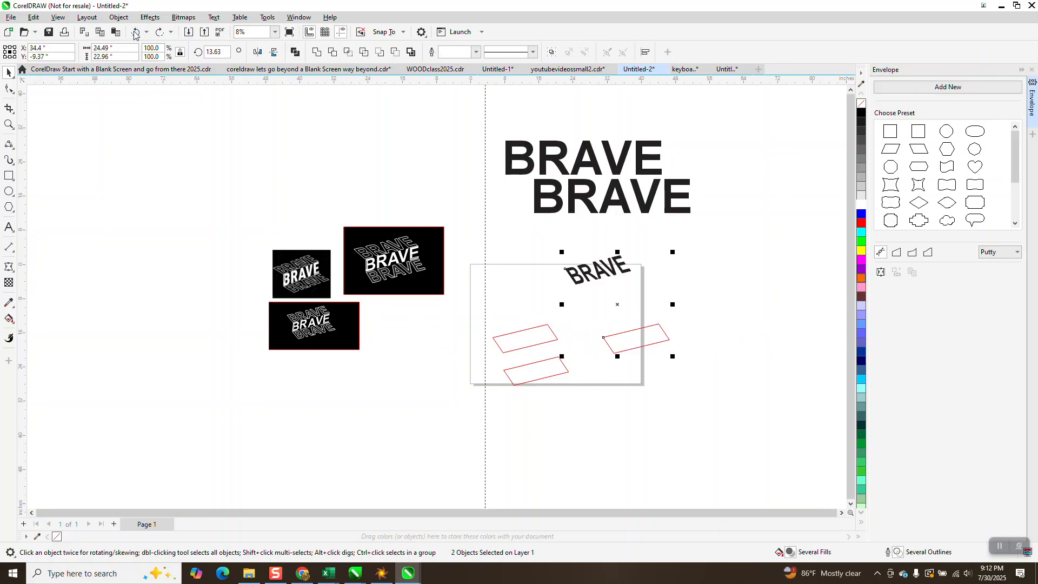
# - Undo the first text's envelope along with the earlier outline deletions and shifts, returning the outlines to the folded arrangement
pyautogui.click(135, 33)
pyautogui.click(134, 32)
pyautogui.click(134, 32)
pyautogui.click(135, 32)
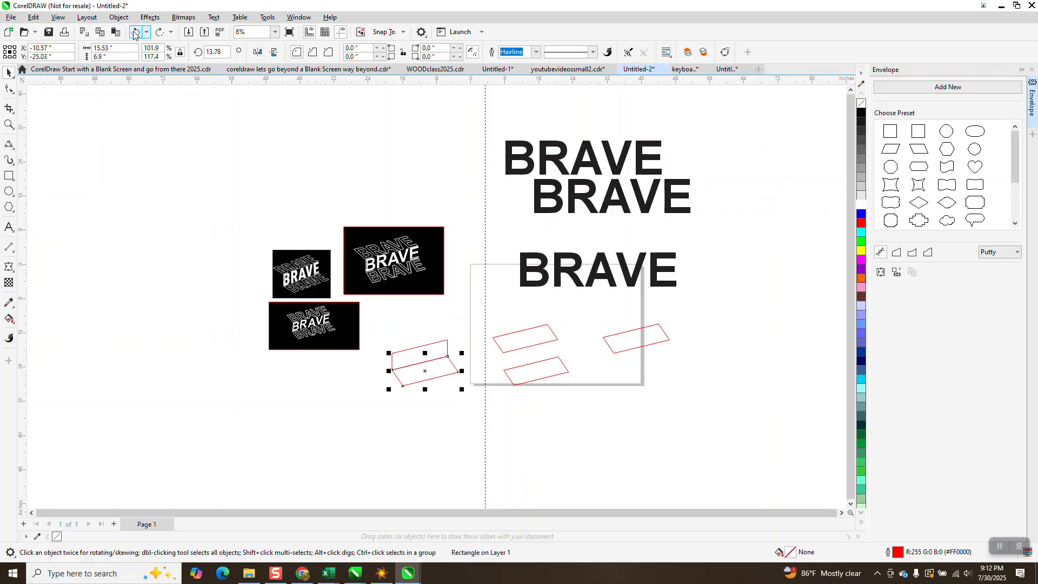
pyautogui.click(134, 32)
pyautogui.click(135, 33)
pyautogui.click(134, 33)
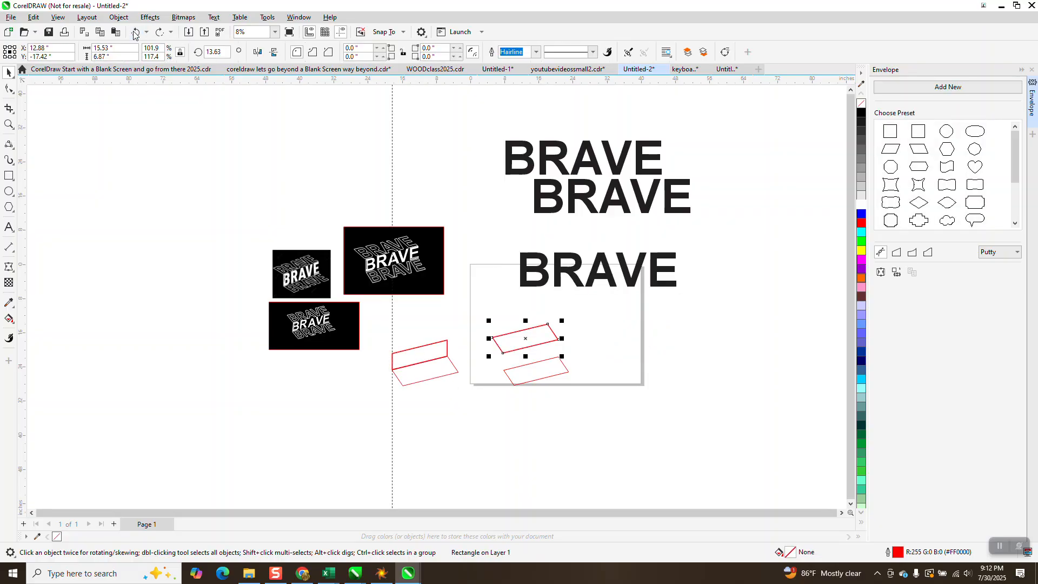
pyautogui.click(135, 34)
pyautogui.click(135, 33)
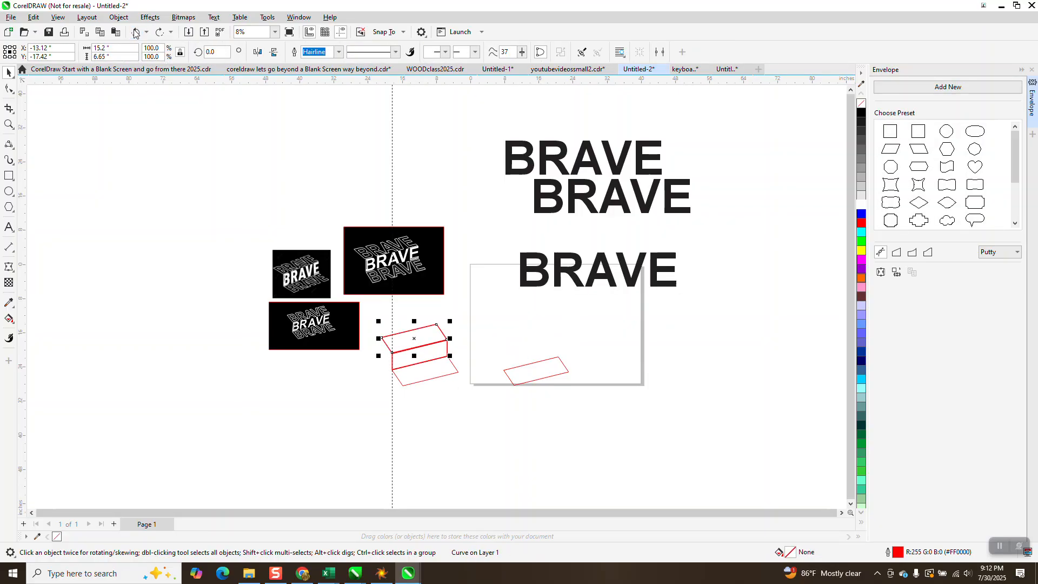
pyautogui.click(134, 33)
pyautogui.click(482, 387)
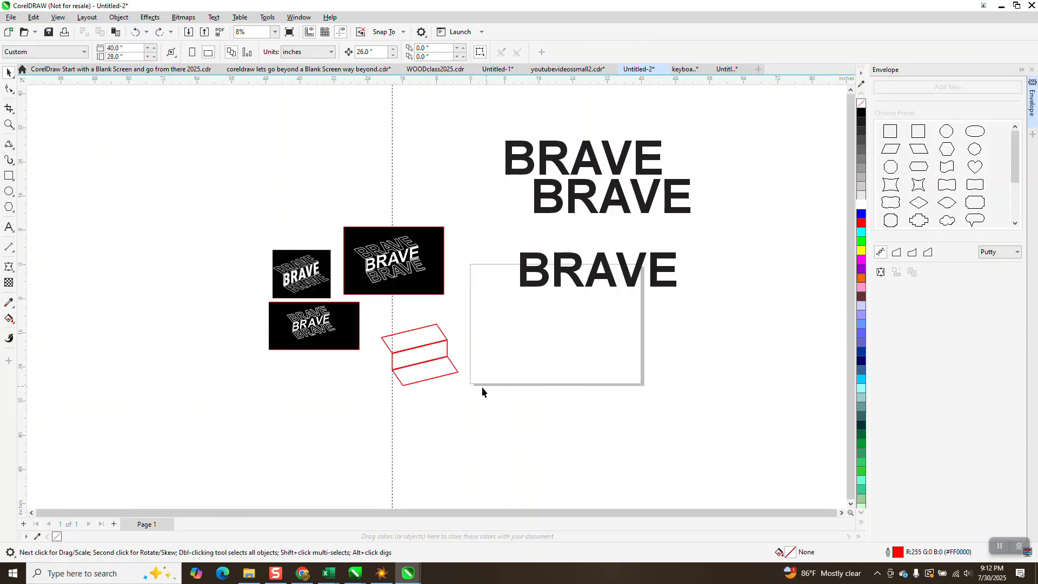
# - Undo the remaining edits back to before the lowest slanted rectangle was contoured, after testing a 26" right shift of its inner outline
pyautogui.click(448, 373)
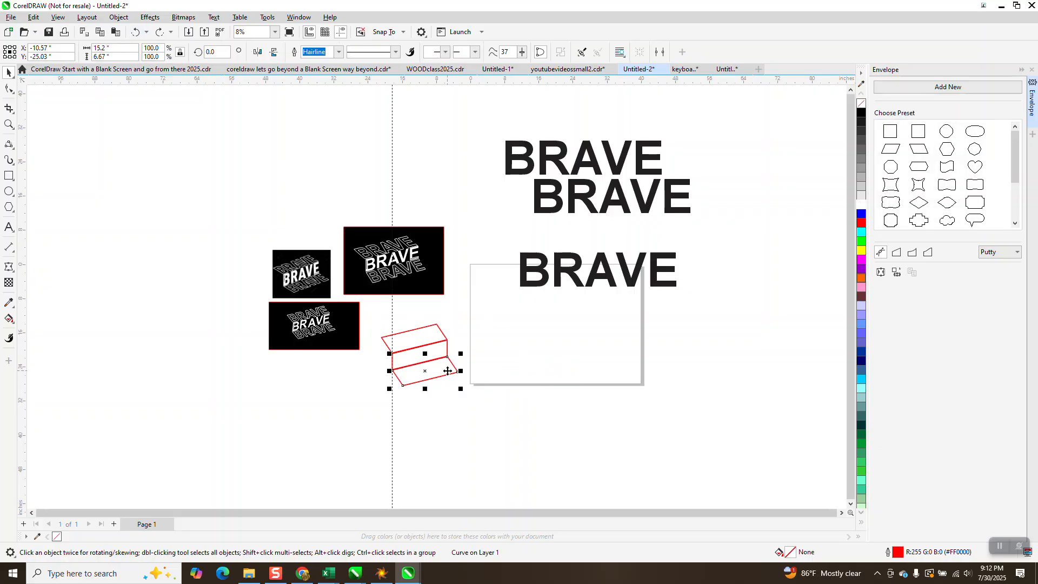
pyautogui.hotkey('ctrl', 'shift', 'z')
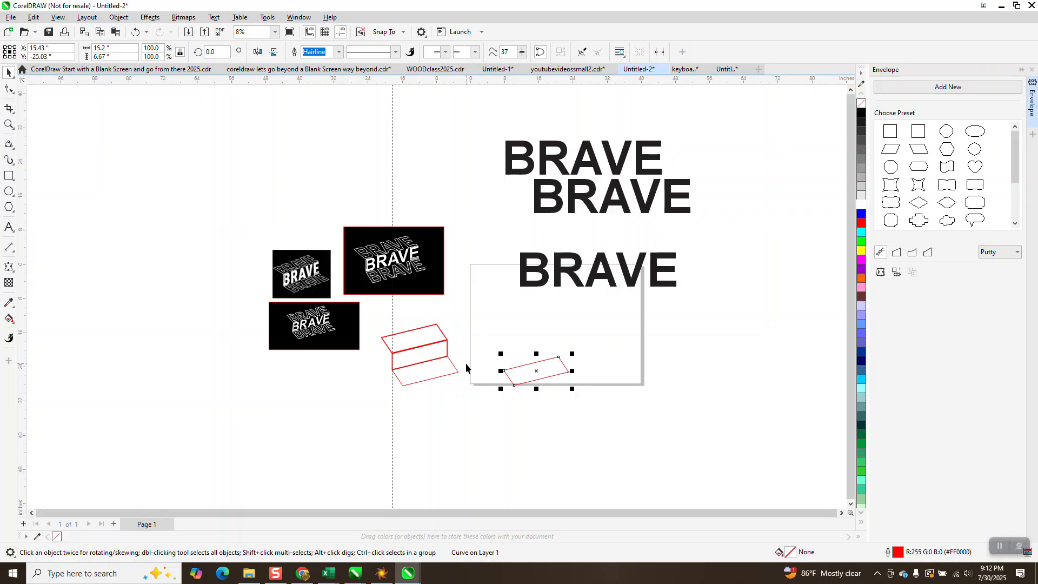
pyautogui.hotkey('ctrl', 'z')
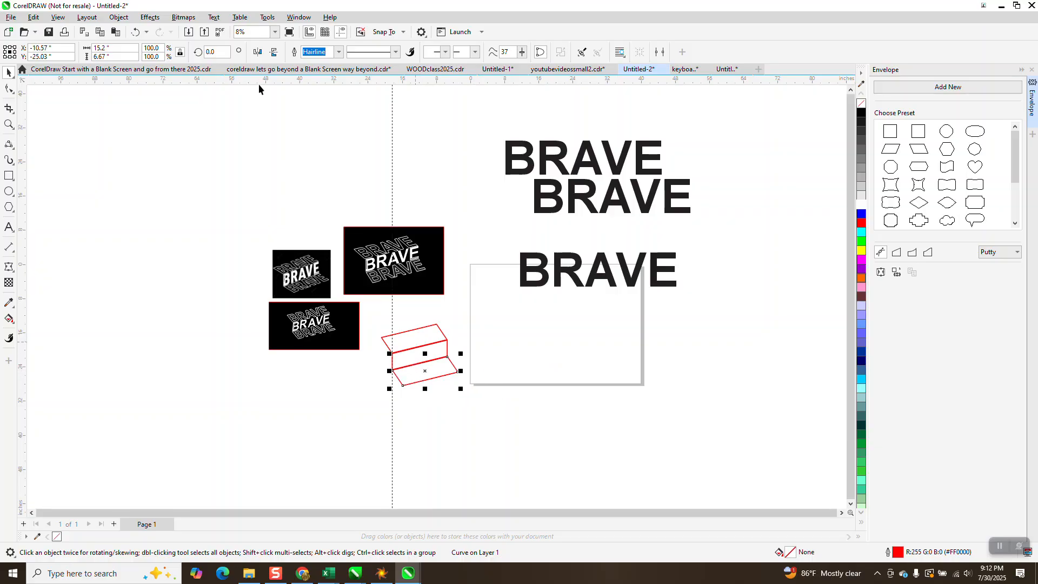
pyautogui.click(136, 32)
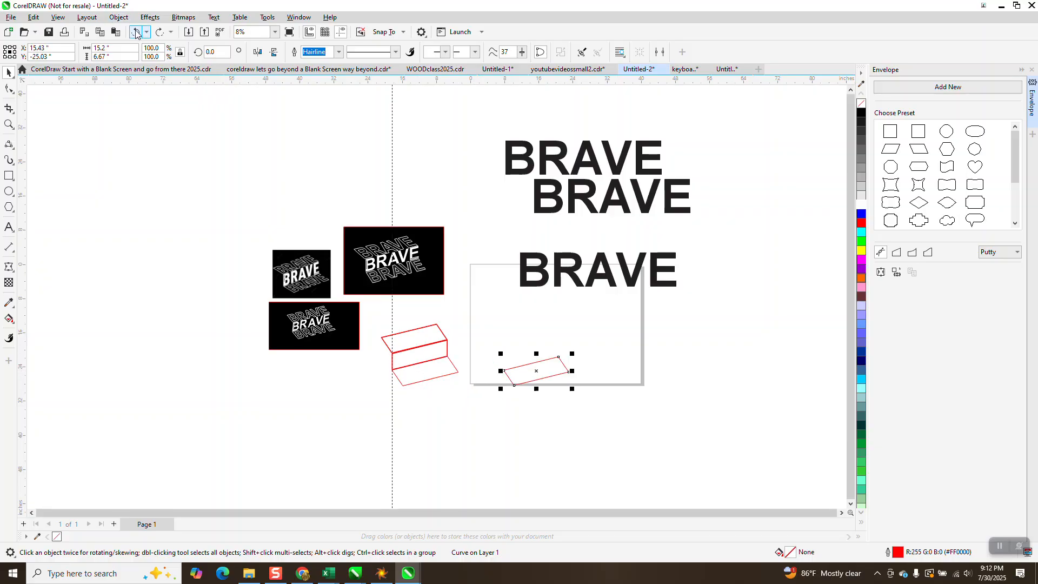
pyautogui.click(136, 32)
pyautogui.click(135, 33)
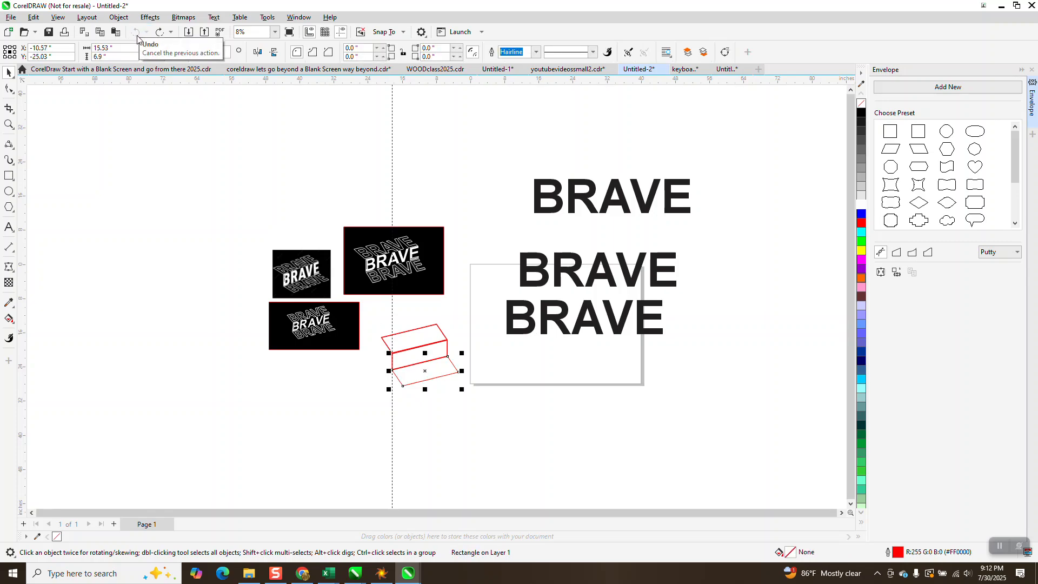
# - Try deleting the contoured middle rectangle, restore it, and reselect its contour
pyautogui.click(443, 371)
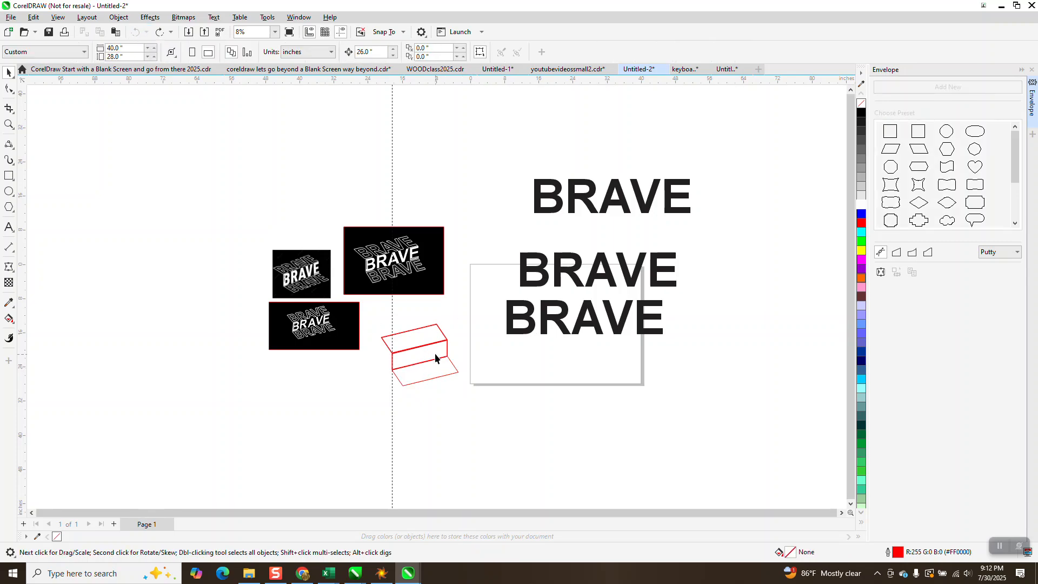
pyautogui.click(435, 358)
pyautogui.press('XF86Calculator')
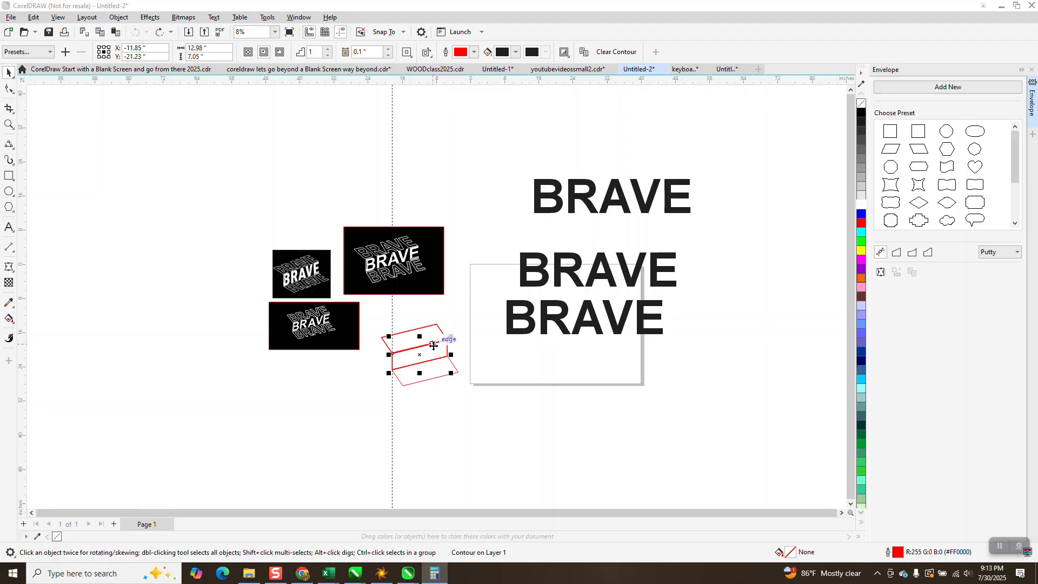
pyautogui.click(878, 172)
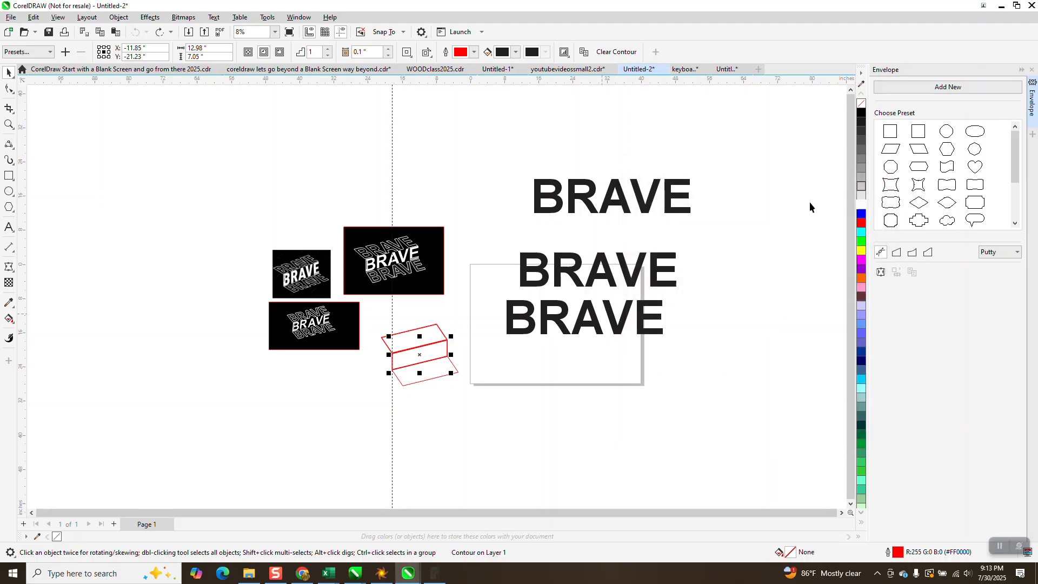
pyautogui.click(811, 204)
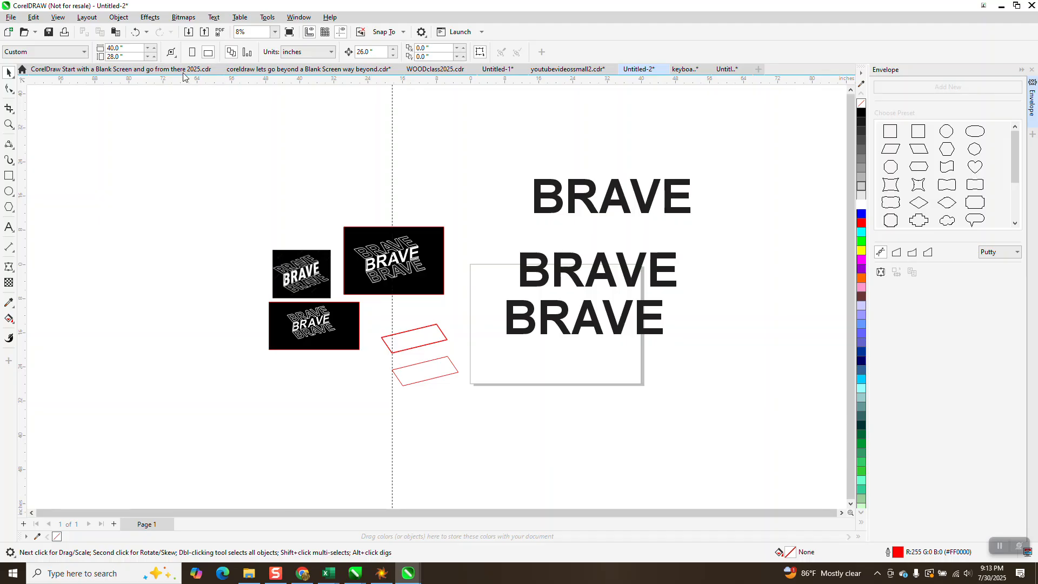
pyautogui.click(435, 358)
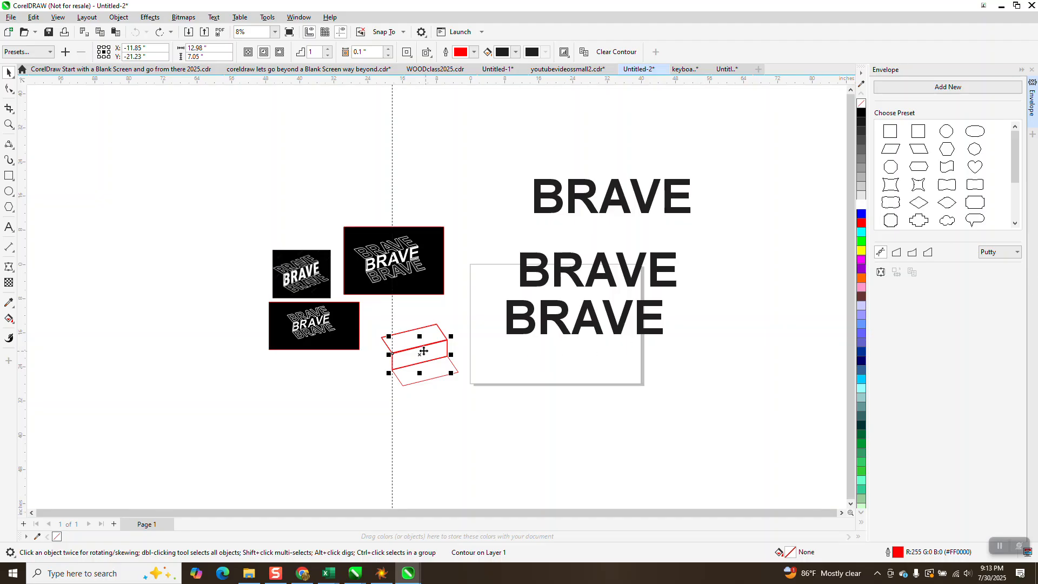
# - Give the whole folded arrangement of slanted rectangles a black outline
pyautogui.moveTo(374, 324); pyautogui.dragTo(487, 399)
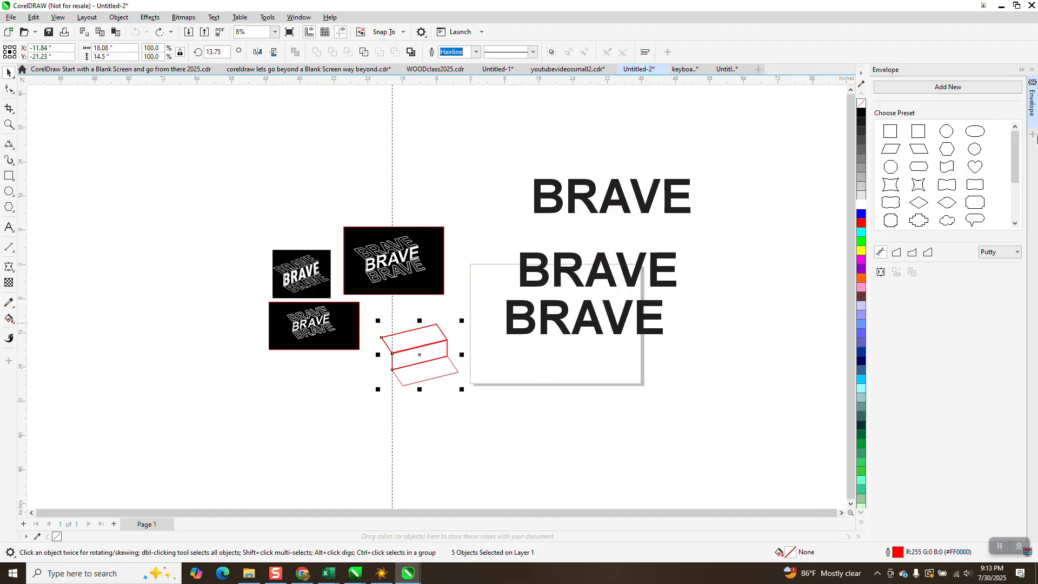
pyautogui.rightClick(862, 115)
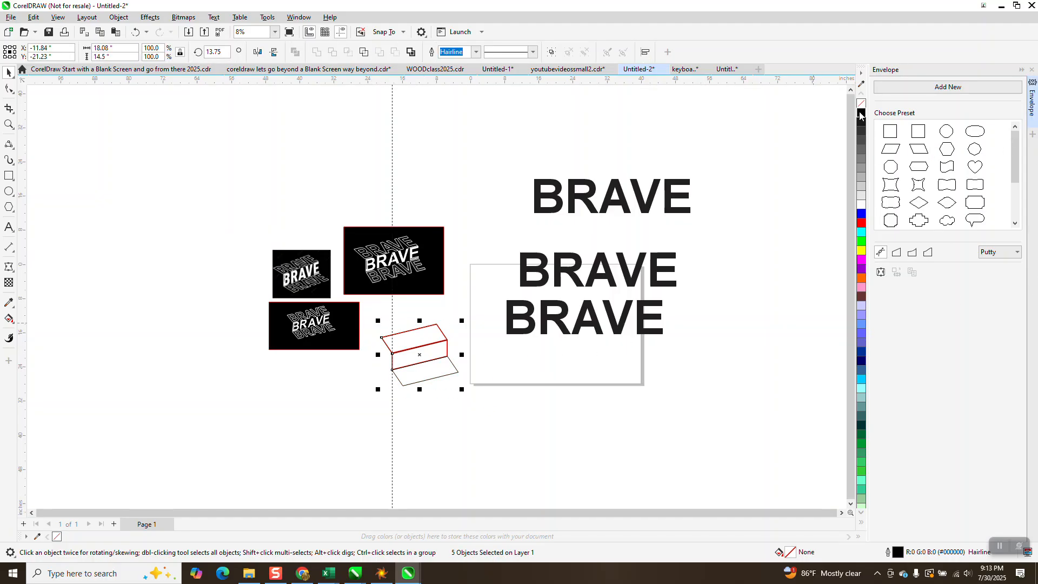
pyautogui.click(1021, 70)
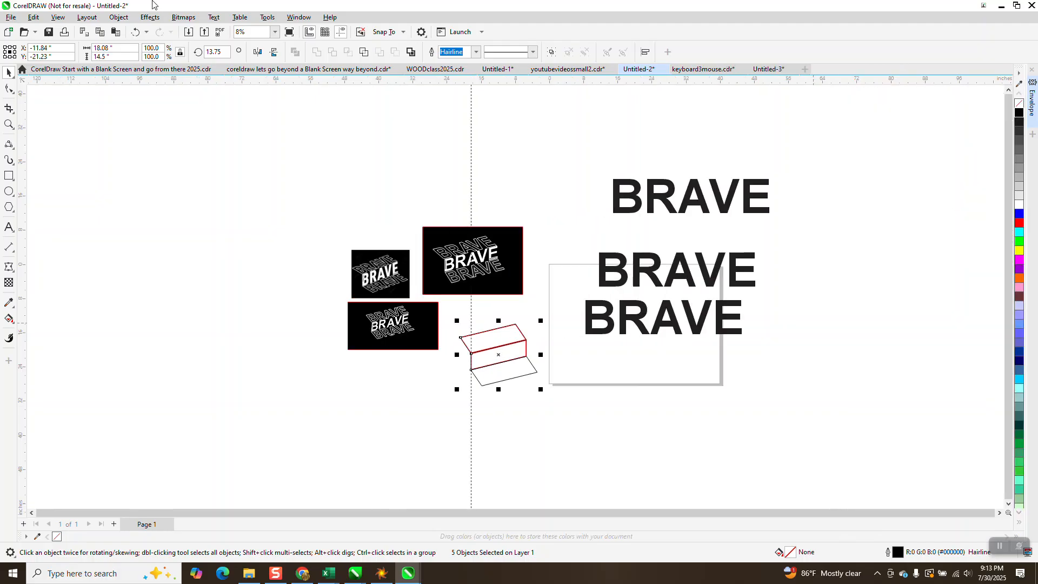
# - Apply a one-step inside contour with a 0.1" offset and red outline to the lowest slanted rectangle
pyautogui.click(150, 17)
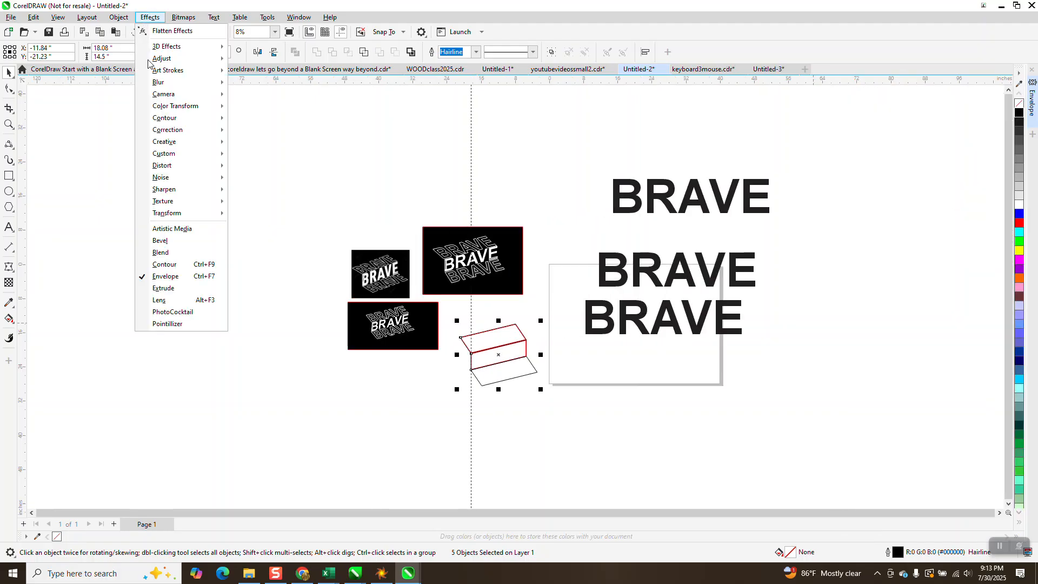
pyautogui.click(165, 265)
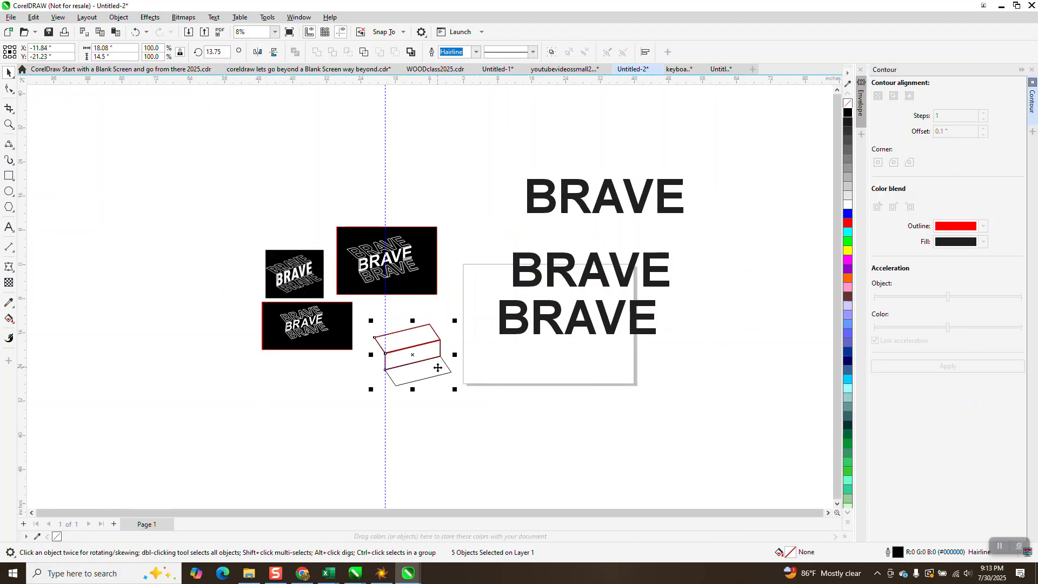
pyautogui.click(436, 368)
pyautogui.click(436, 375)
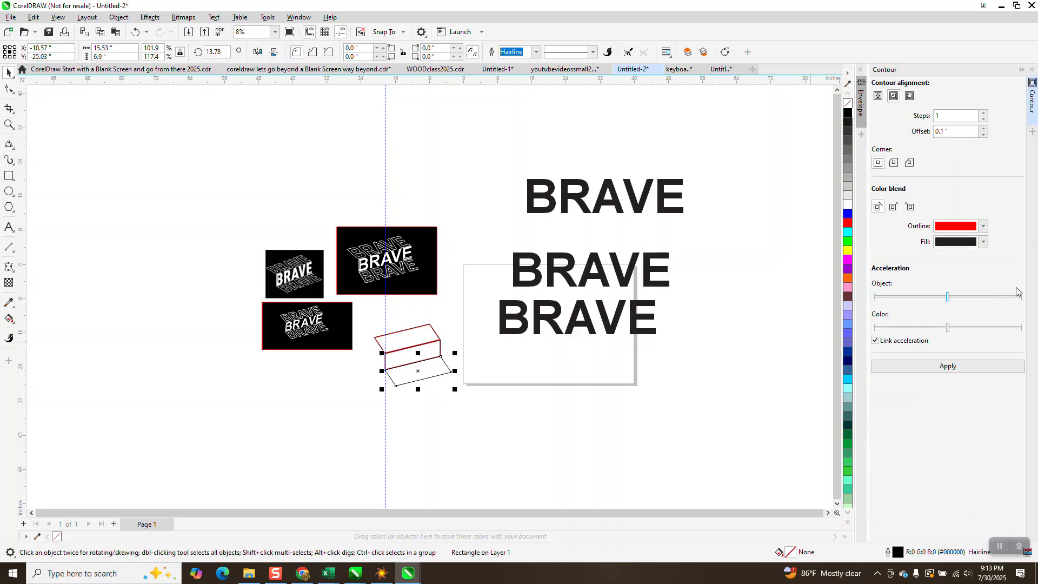
pyautogui.click(959, 370)
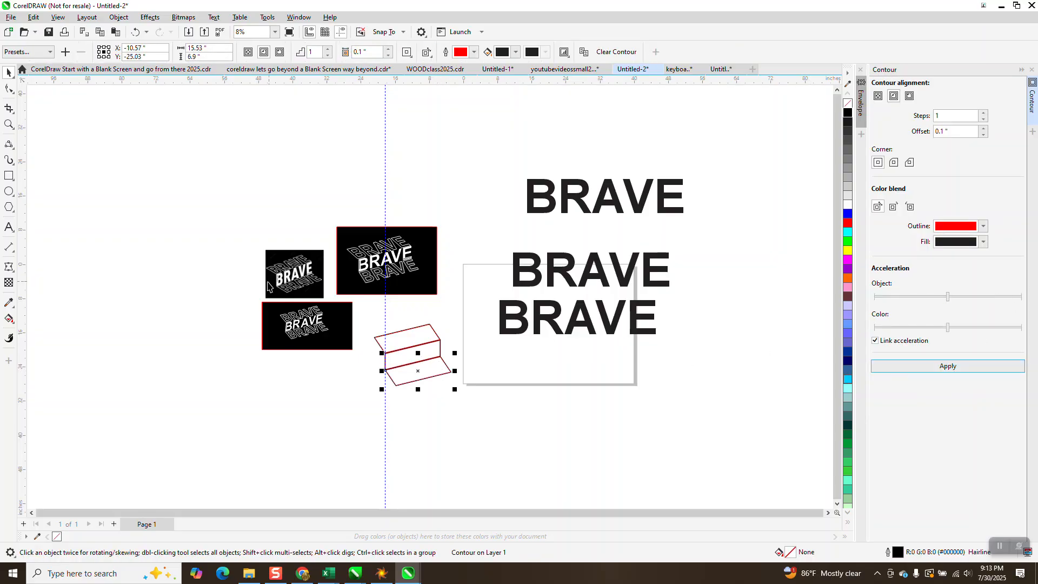
pyautogui.click(8, 124)
pyautogui.moveTo(331, 310); pyautogui.dragTo(534, 411)
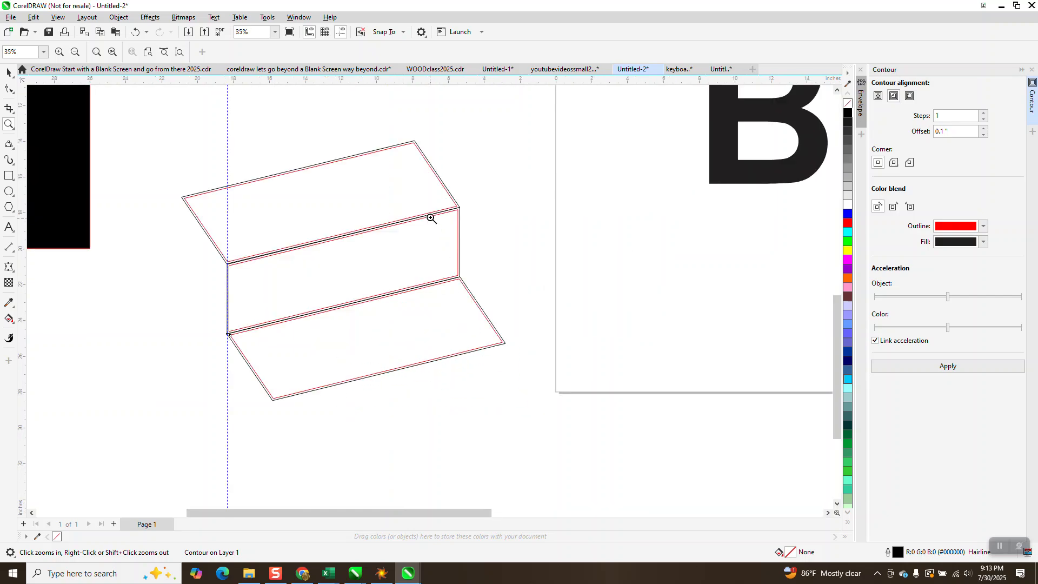
pyautogui.moveTo(429, 191); pyautogui.dragTo(489, 257)
pyautogui.scroll(-3, 485, 274)
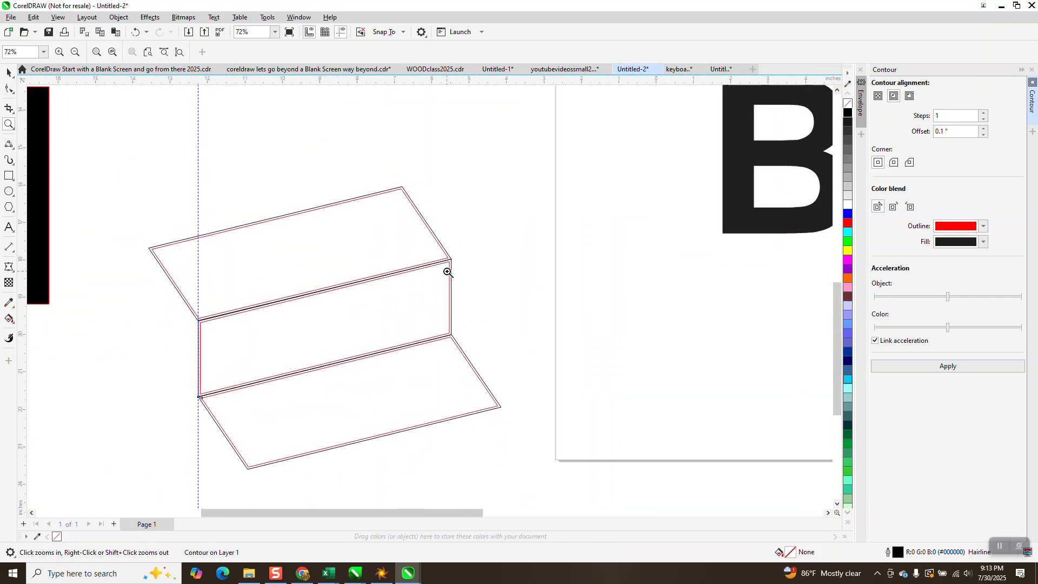
pyautogui.scroll(-5, 448, 272)
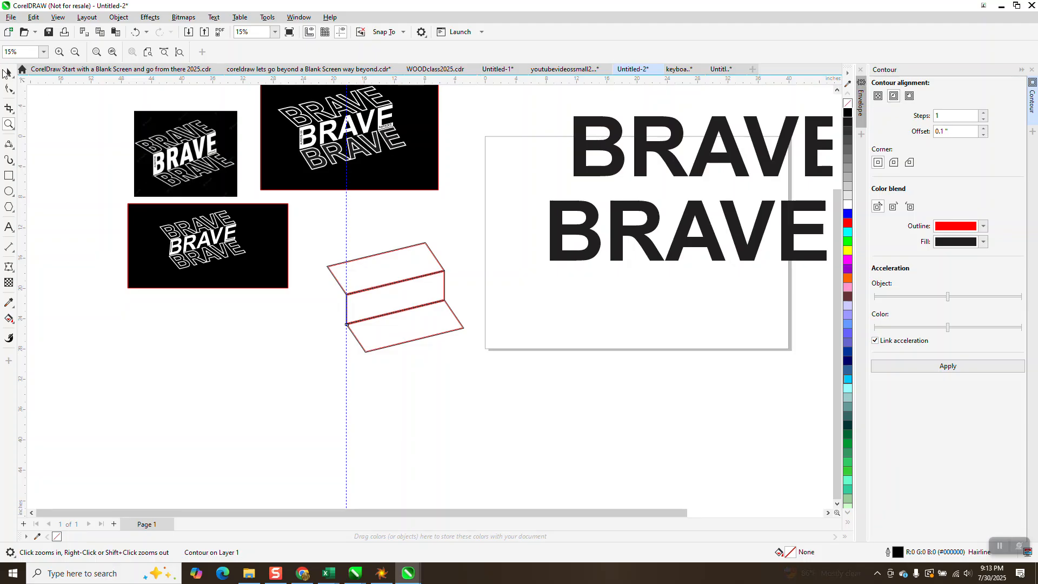
# - Move the lowest BRAVE text up and to the right, to a height between the other two
pyautogui.click(7, 73)
pyautogui.scroll(-2, 378, 255)
pyautogui.moveTo(574, 254); pyautogui.dragTo(700, 159)
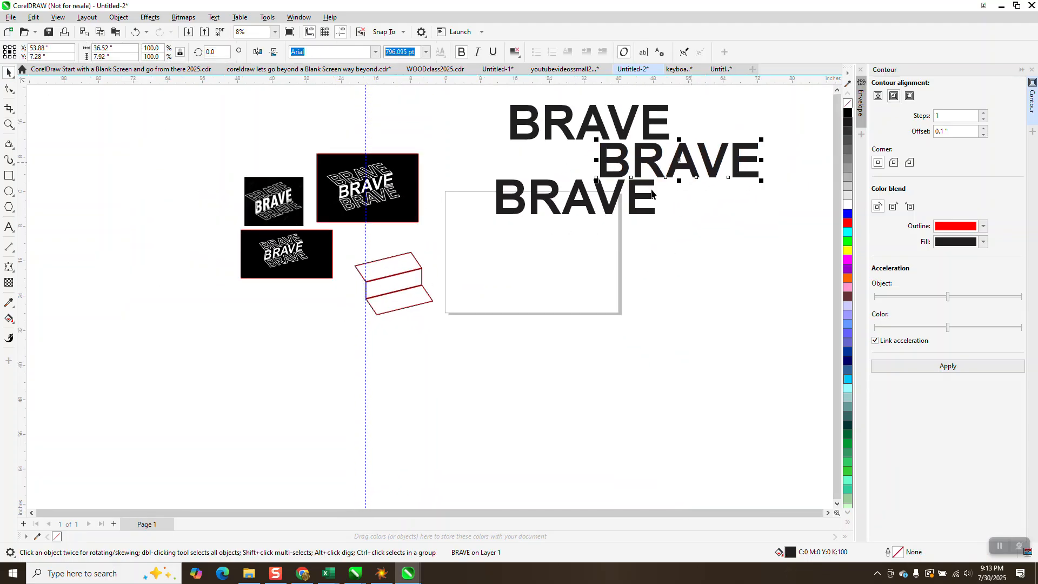
# - Smart Fill the inner area of the lowest slanted rectangle in cyan and shift the filled shape 26" right
pyautogui.click(9, 320)
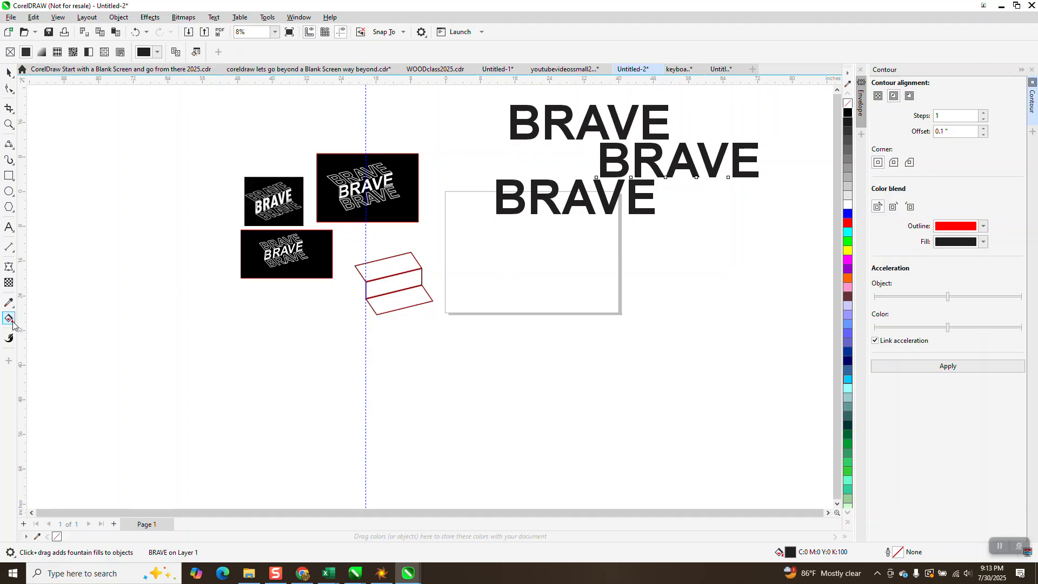
pyautogui.click(15, 325)
pyautogui.click(33, 332)
pyautogui.click(387, 306)
pyautogui.press('Right')
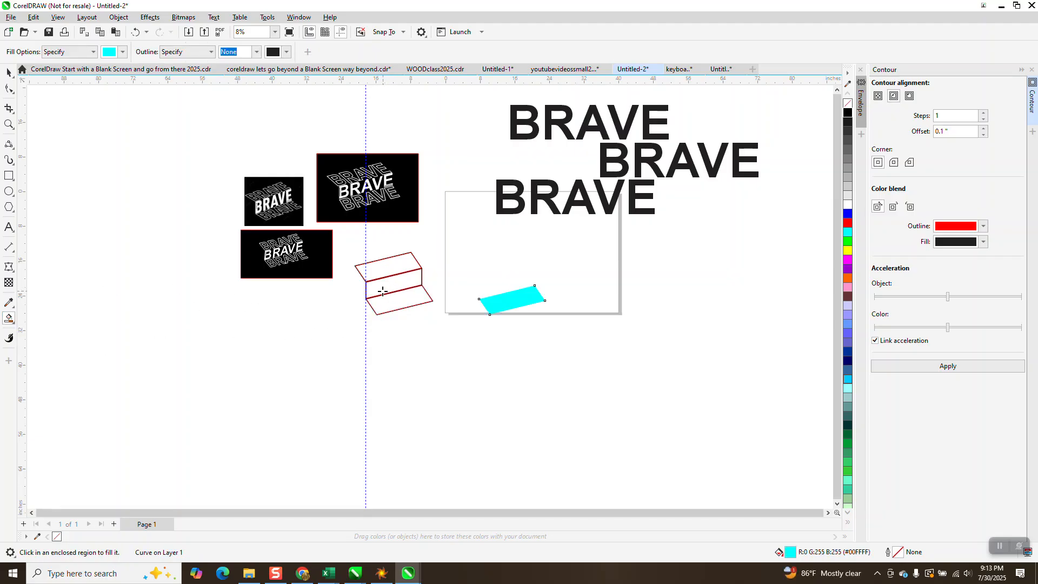
# - Smart Fill the middle and top inner areas in cyan, shifting the middle shape 52" and the top shape 26" right
pyautogui.click(388, 291)
pyautogui.press('Right')
pyautogui.press('Right')
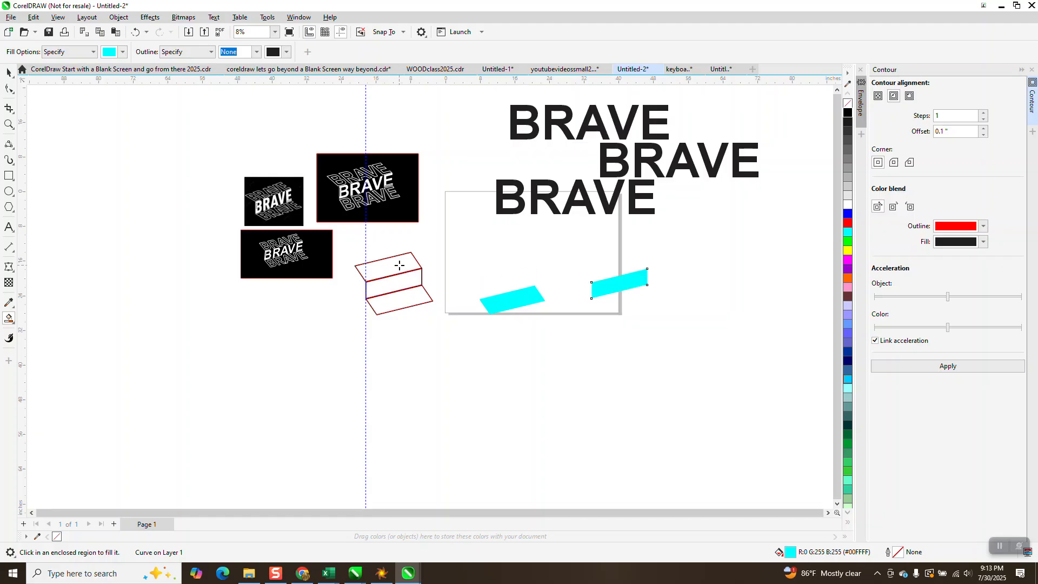
pyautogui.click(402, 263)
pyautogui.press('Right')
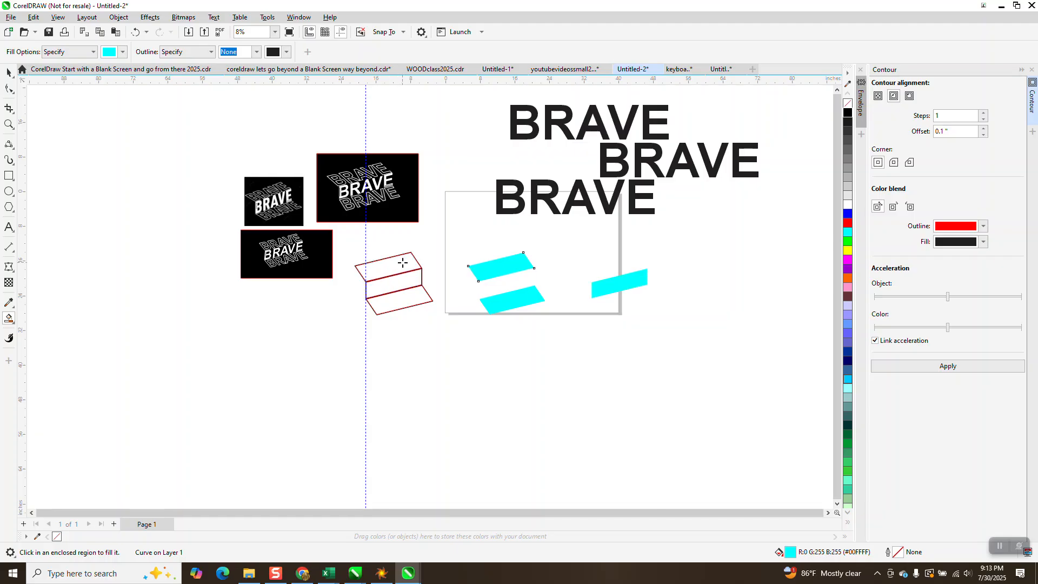
# - Turn the three cyan shapes into unfilled shapes with a black hairline outline
pyautogui.click(9, 74)
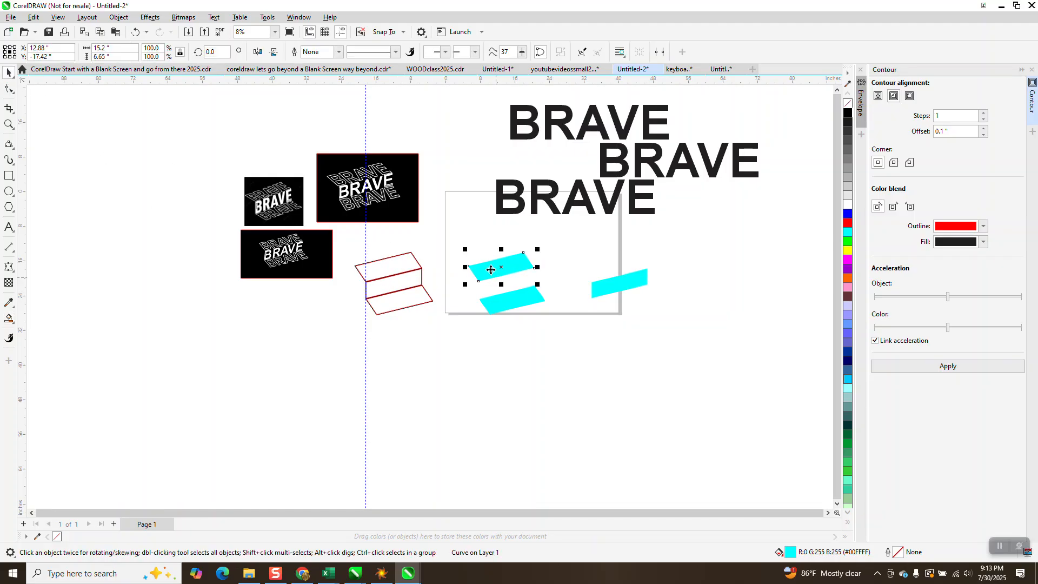
pyautogui.moveTo(464, 242); pyautogui.dragTo(665, 324)
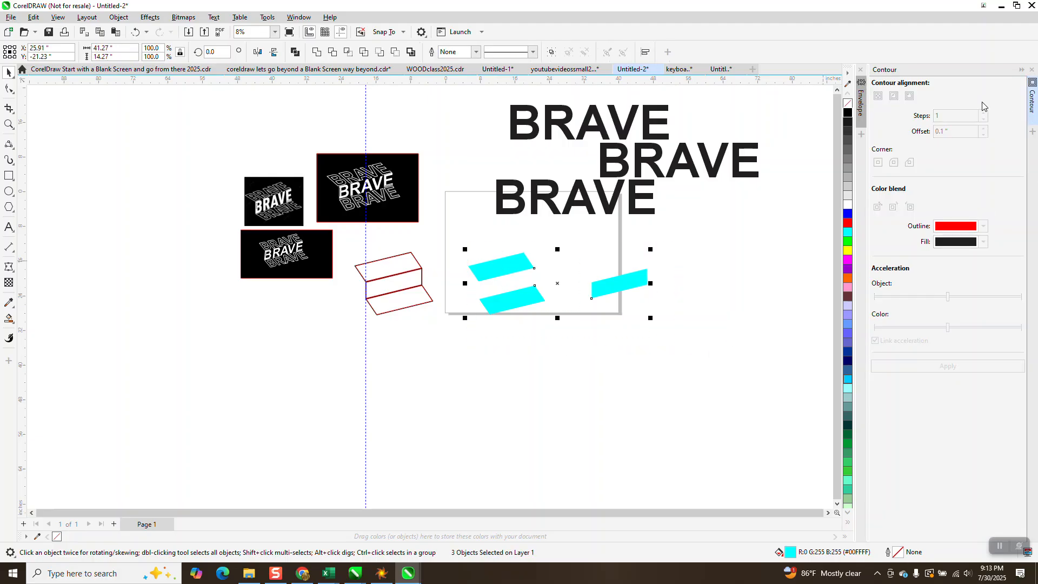
pyautogui.click(1023, 72)
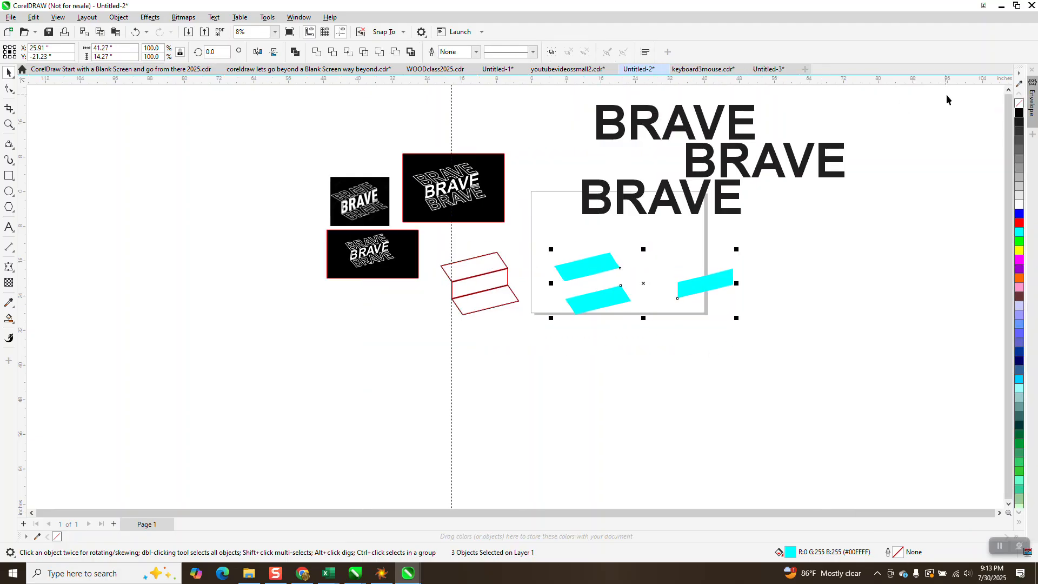
pyautogui.click(1019, 111)
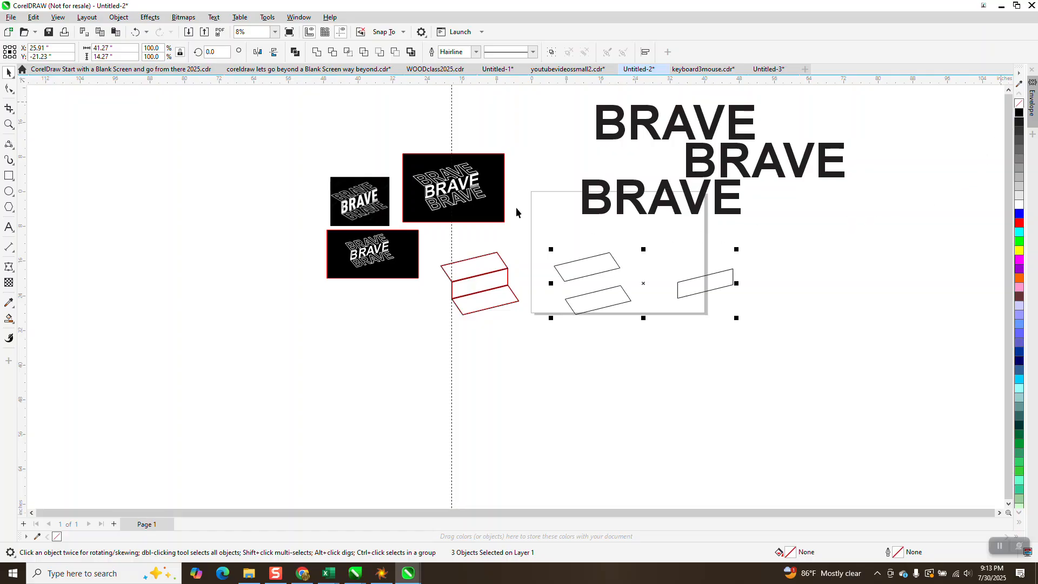
# - Envelope the lowest BRAVE text using the separated middle slanted outline as the shape
pyautogui.click(150, 17)
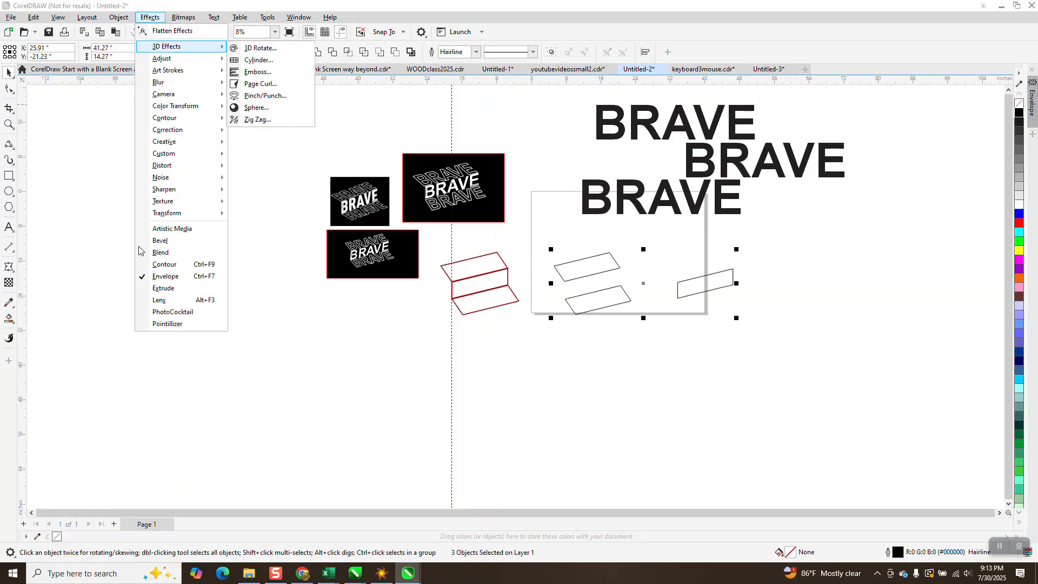
pyautogui.click(1031, 102)
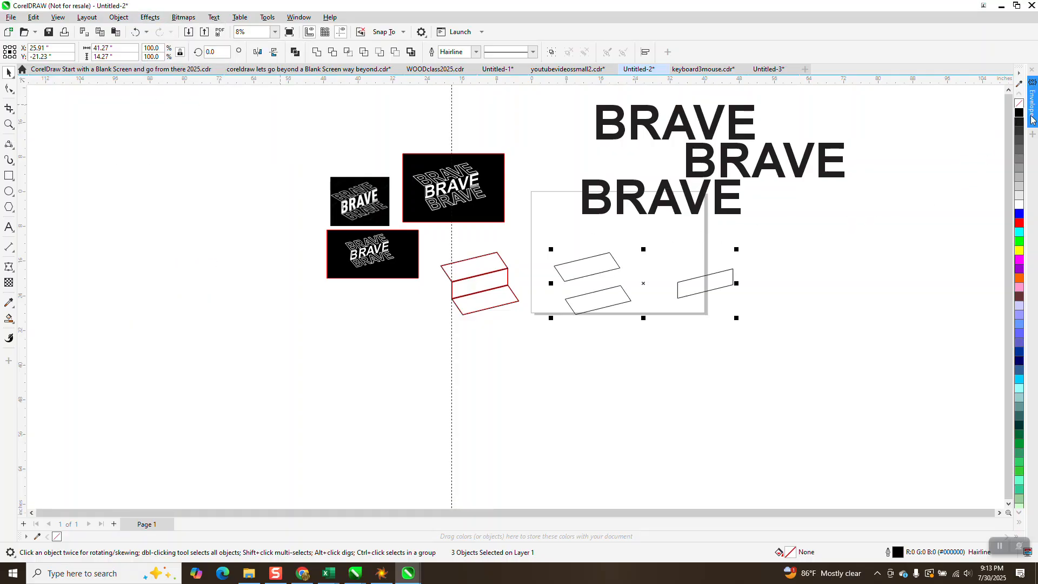
pyautogui.click(707, 248)
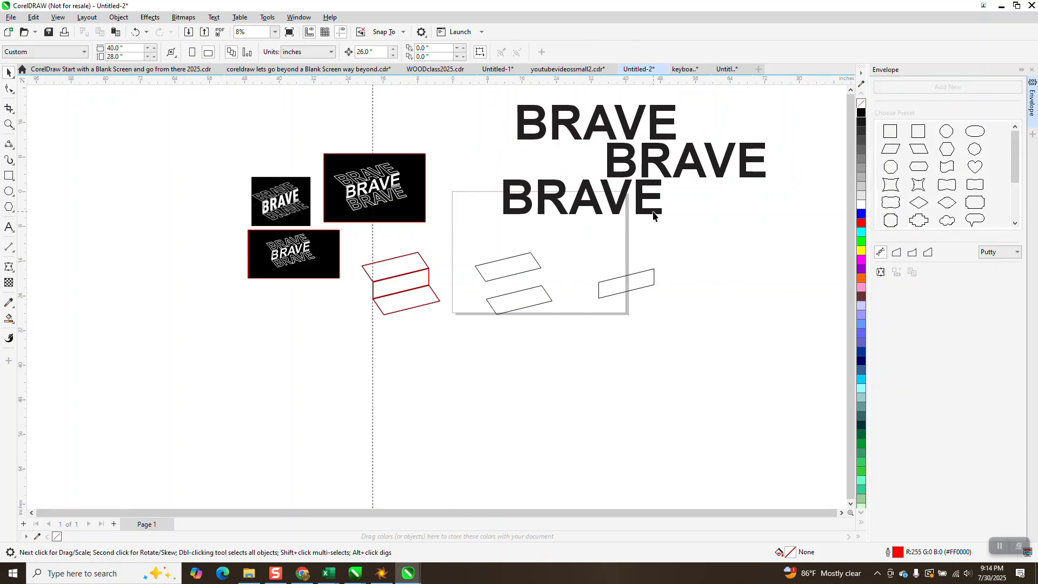
pyautogui.click(646, 213)
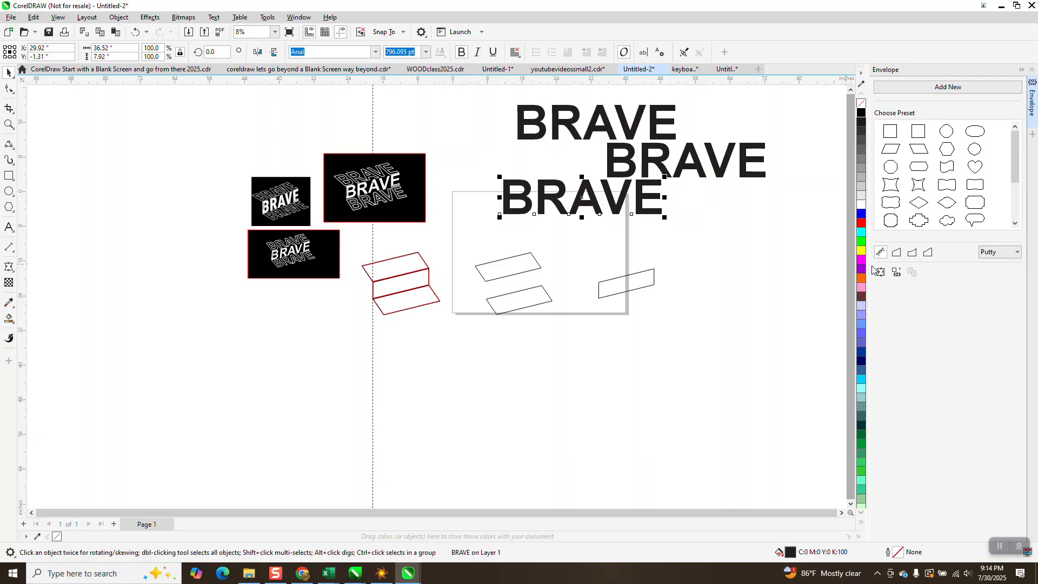
pyautogui.click(639, 283)
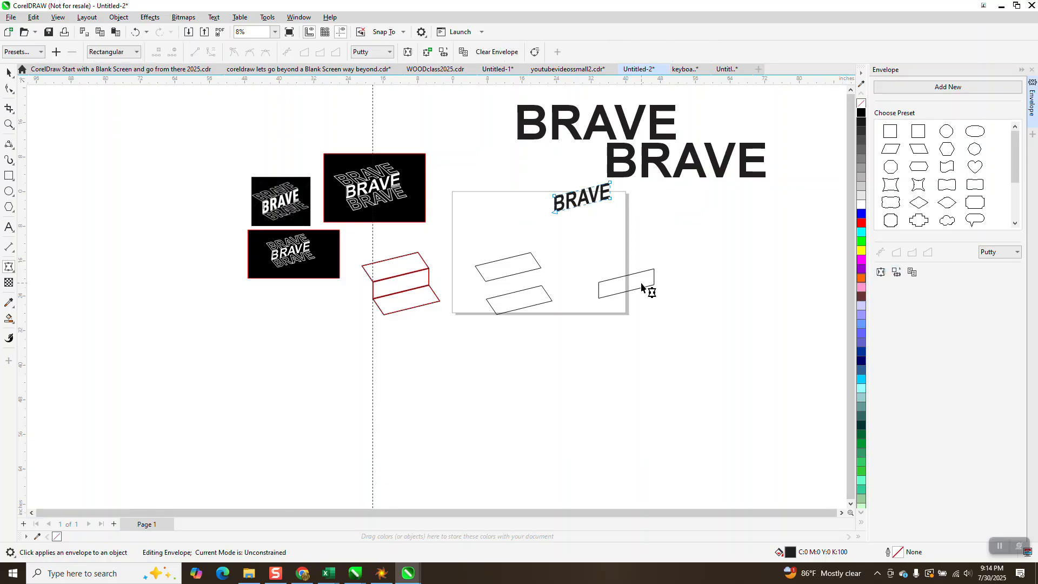
pyautogui.click(7, 73)
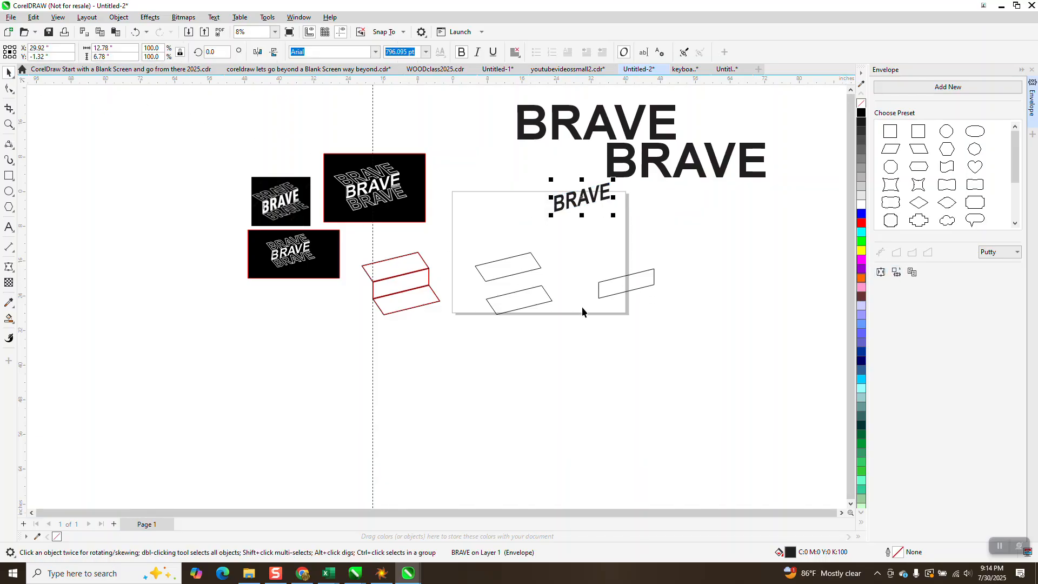
# - Centre the enveloped BRAVE text horizontally and vertically on the middle slanted outline
pyautogui.keyDown('shift'); pyautogui.click(637, 291); pyautogui.keyUp('shift')
pyautogui.press('e')
pyautogui.press('c')
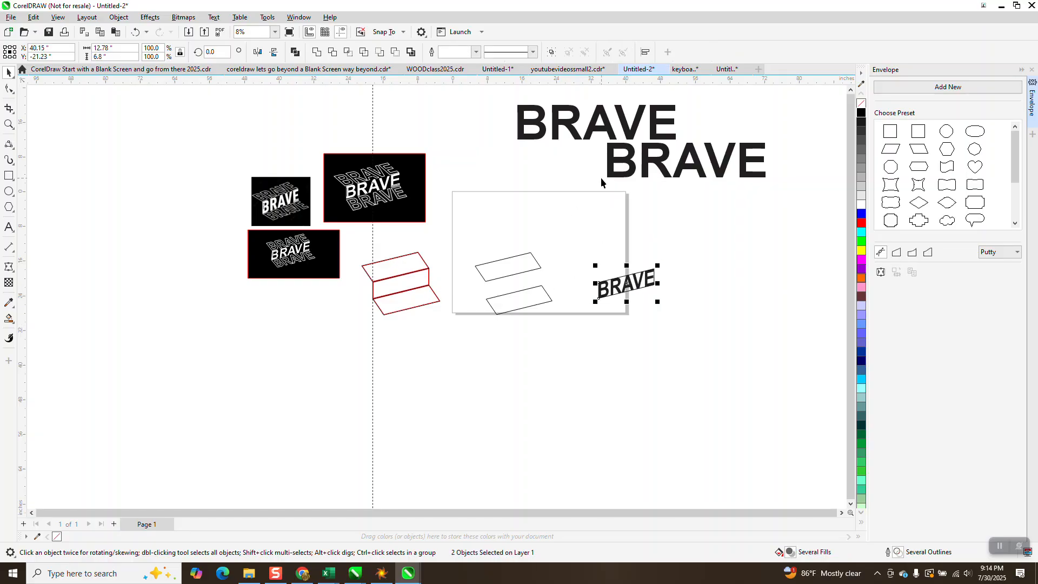
# - Move the offset BRAVE text down, envelope it with the lowest slanted outline, and centre it on that outline
pyautogui.moveTo(615, 178); pyautogui.dragTo(577, 226)
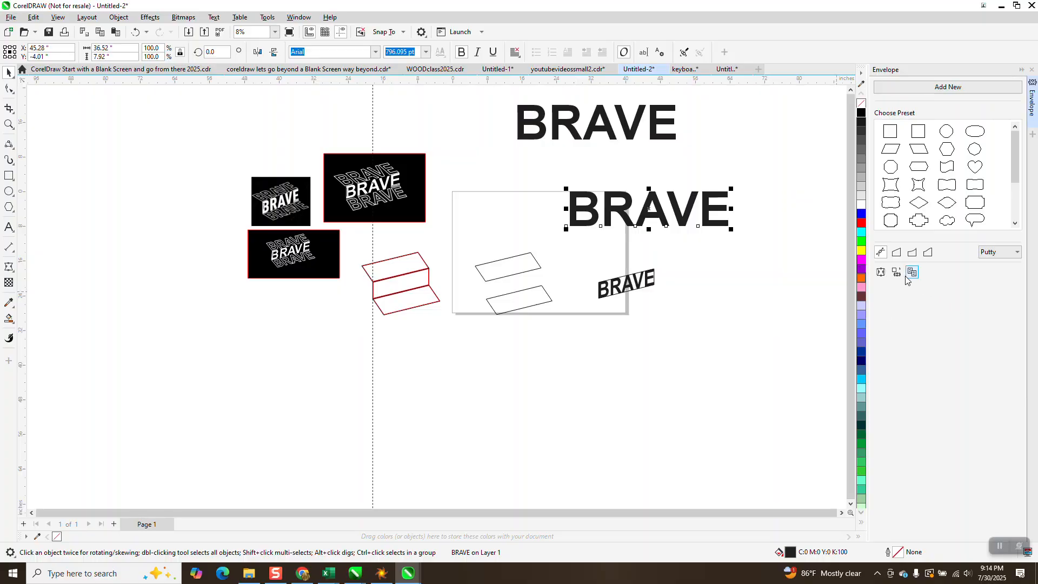
pyautogui.click(524, 296)
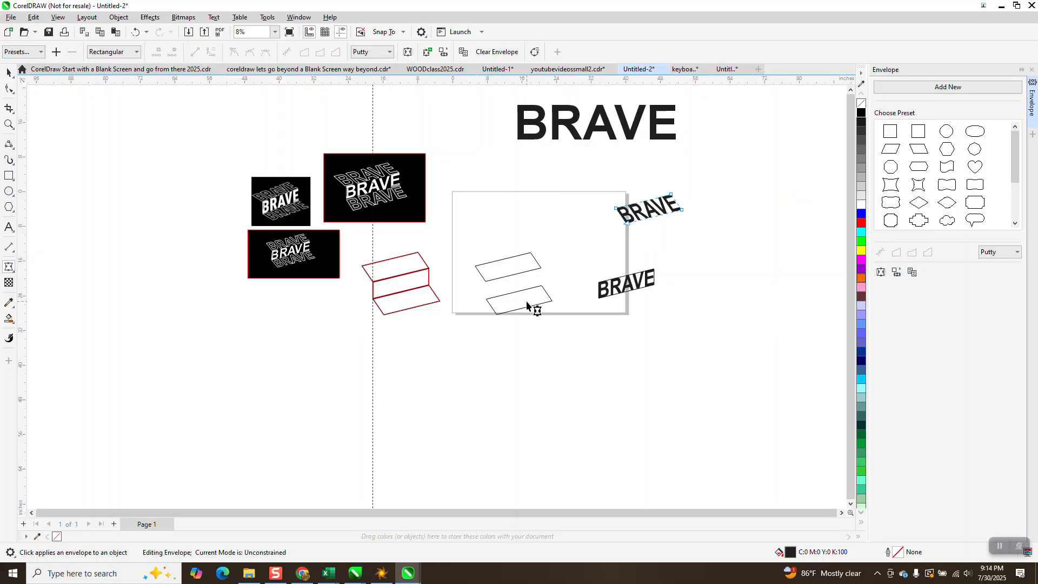
pyautogui.press('space')
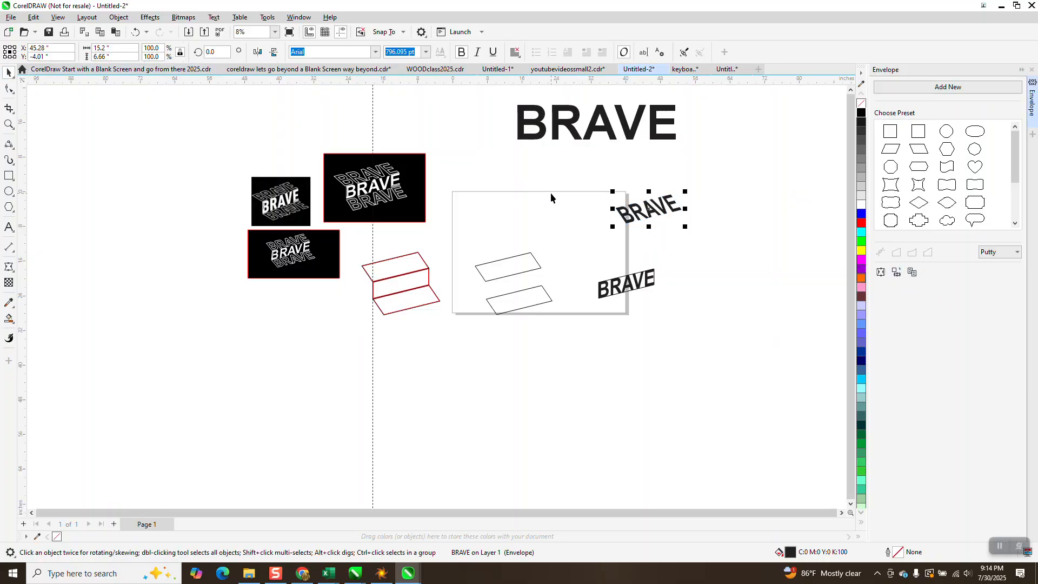
pyautogui.keyDown('shift'); pyautogui.click(514, 304); pyautogui.keyUp('shift')
pyautogui.press('e')
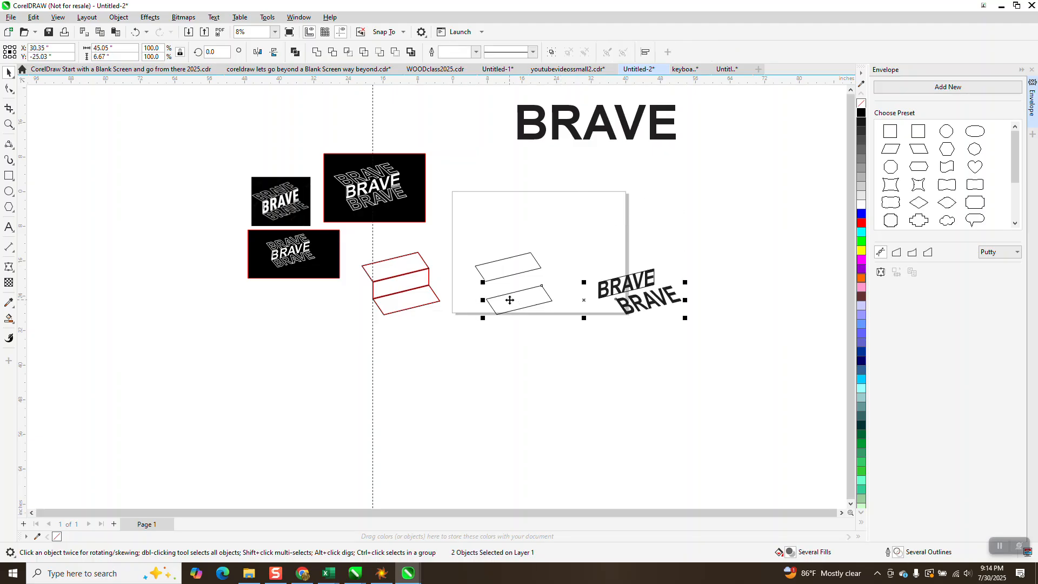
pyautogui.press('c')
pyautogui.click(583, 236)
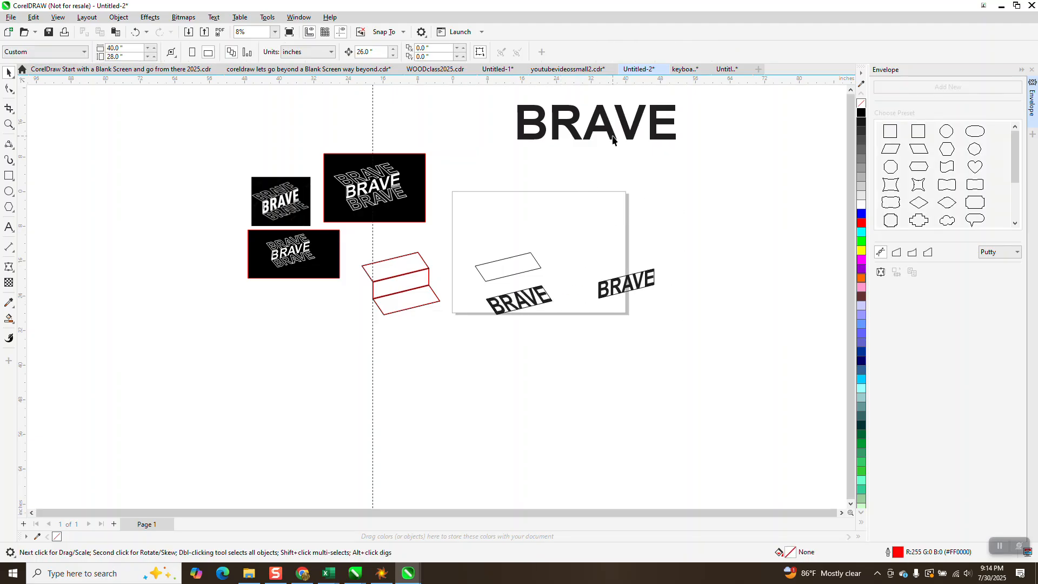
# - Move the last straight BRAVE text down, envelope it with the top slanted outline, and centre it there
pyautogui.moveTo(612, 140); pyautogui.dragTo(613, 218)
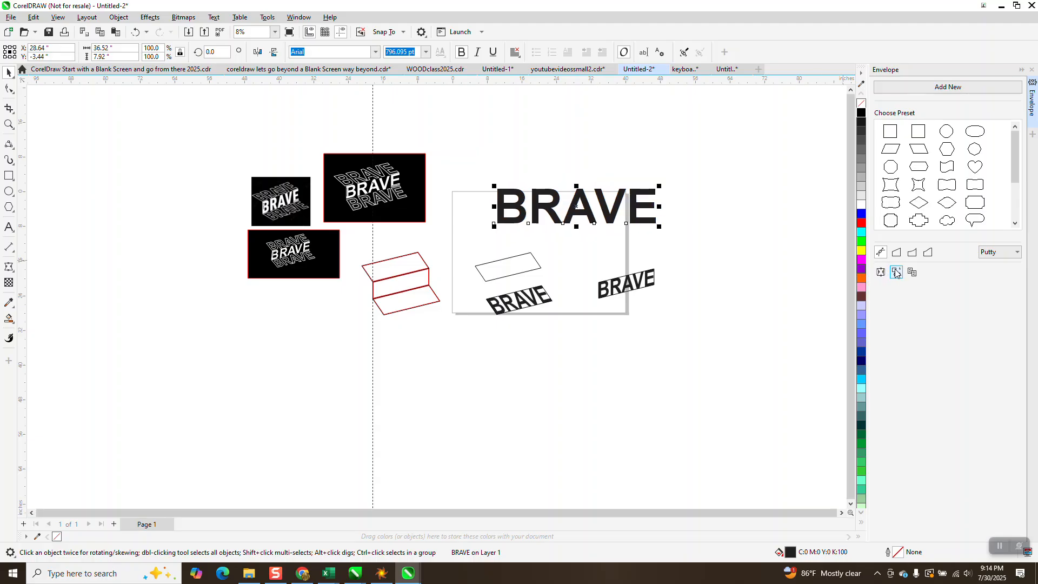
pyautogui.click(532, 263)
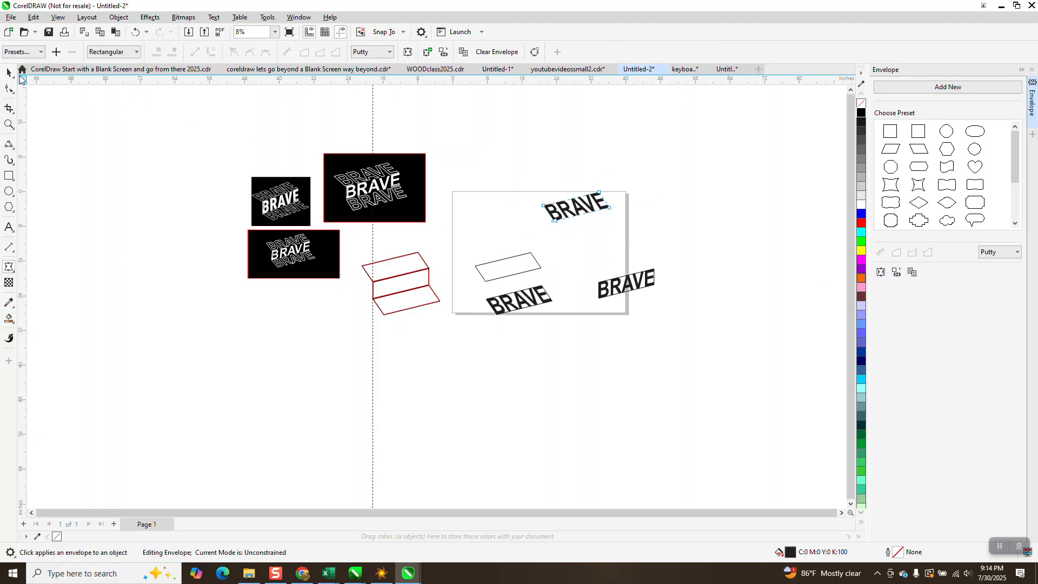
pyautogui.click(9, 73)
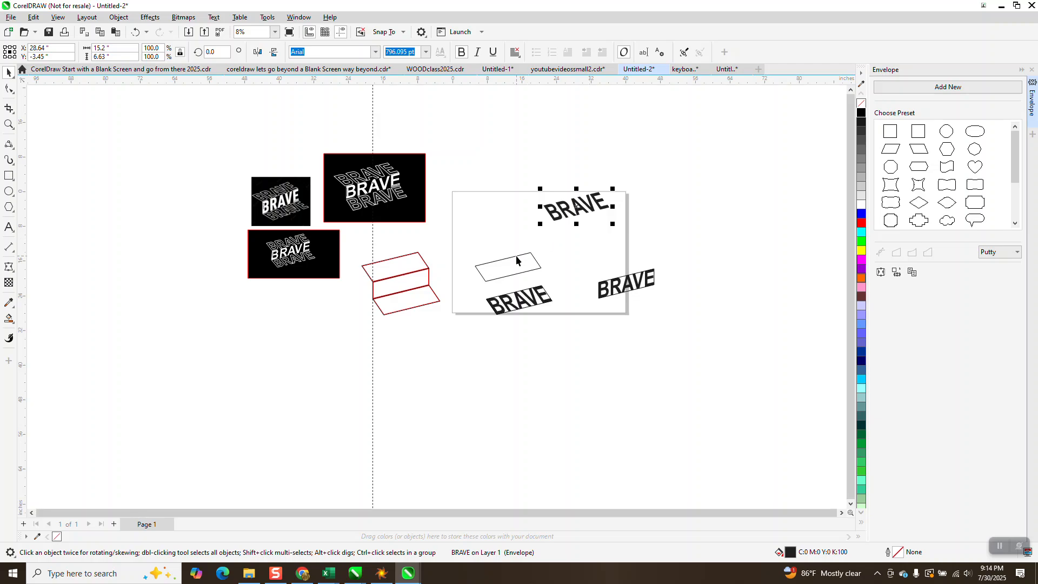
pyautogui.keyDown('shift'); pyautogui.click(542, 265); pyautogui.keyUp('shift')
pyautogui.press('e')
pyautogui.press('c')
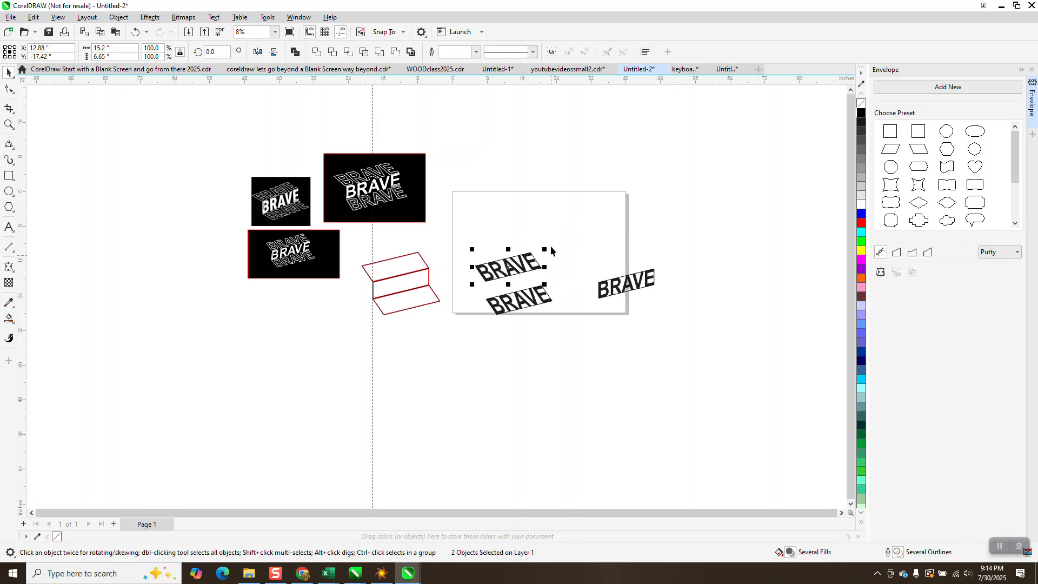
# - Move the top, middle and lowest slanted outlines off to the right, clear of their enveloped BRAVE texts
pyautogui.click(552, 249)
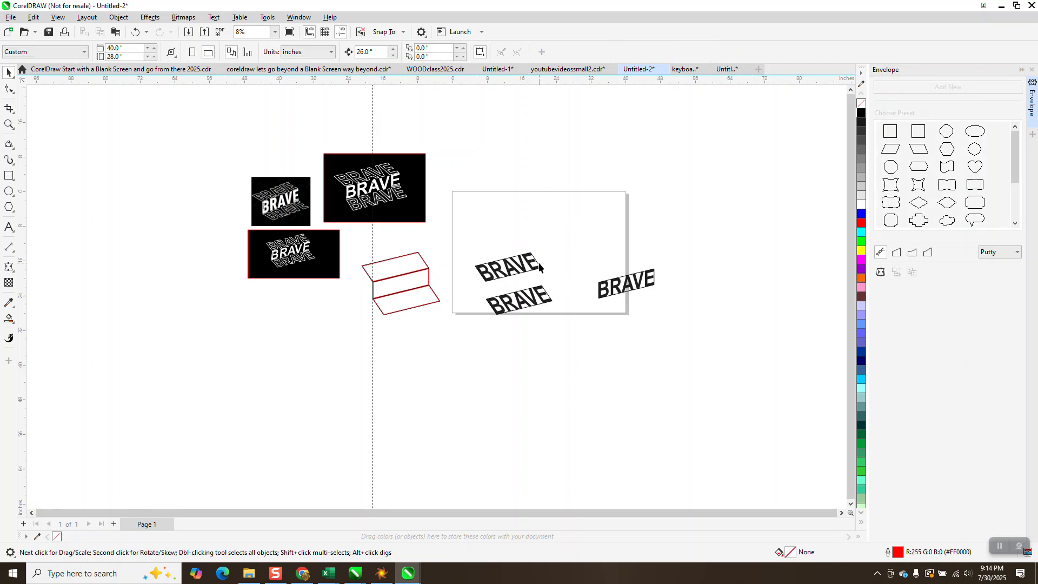
pyautogui.click(539, 266)
pyautogui.press('Right')
pyautogui.press('Right')
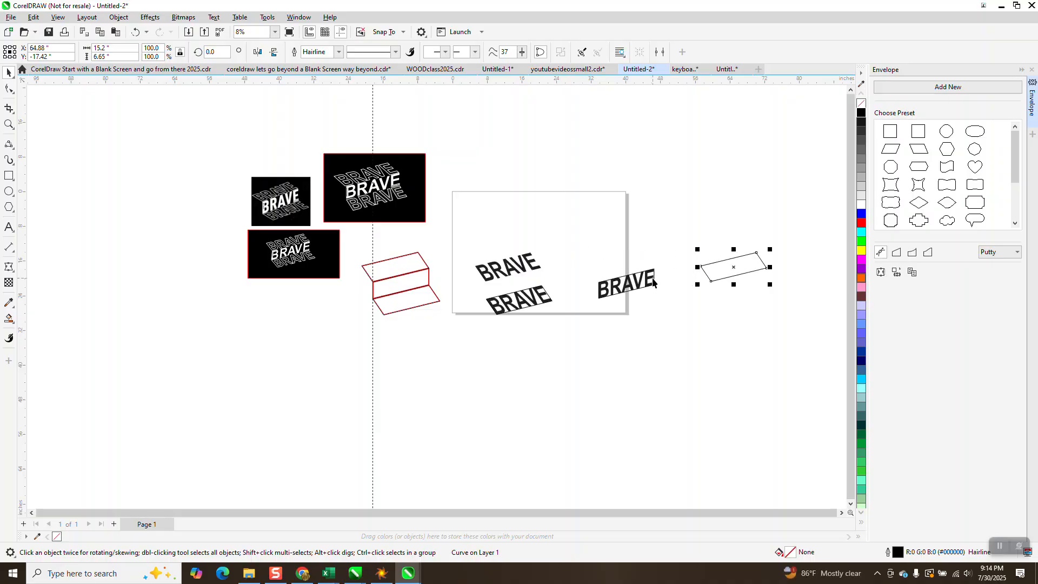
pyautogui.click(655, 278)
pyautogui.press('Right')
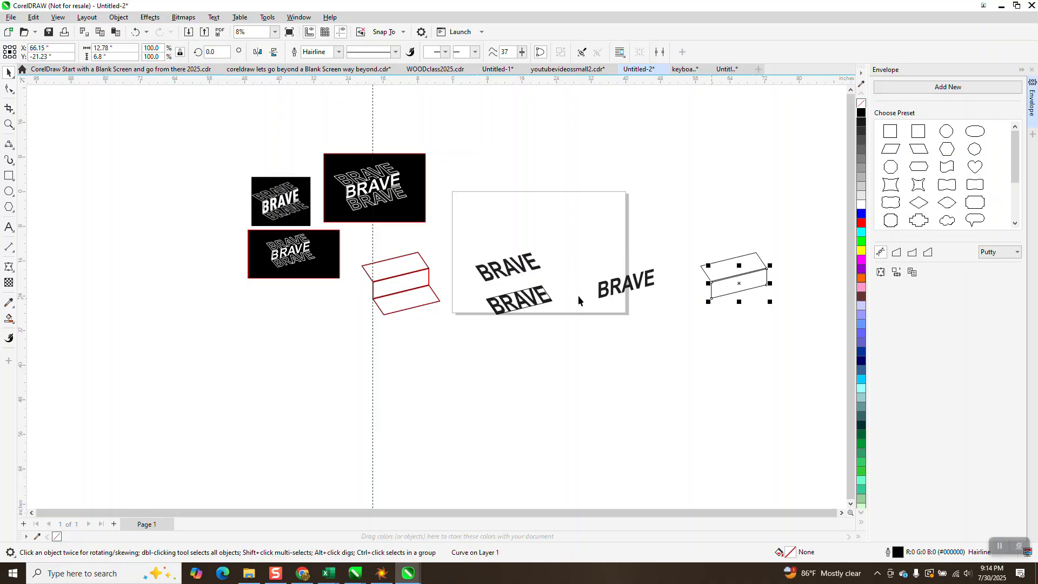
pyautogui.click(548, 299)
pyautogui.press('Right')
pyautogui.press('Right')
pyautogui.moveTo(462, 238); pyautogui.dragTo(579, 330)
pyautogui.press('Left')
pyautogui.press('Left')
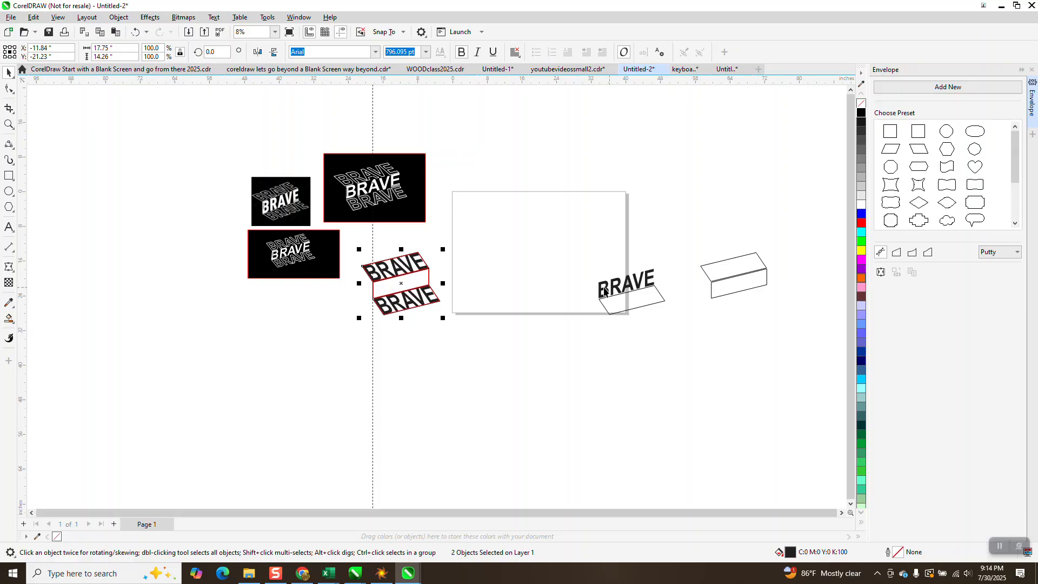
pyautogui.press('Right')
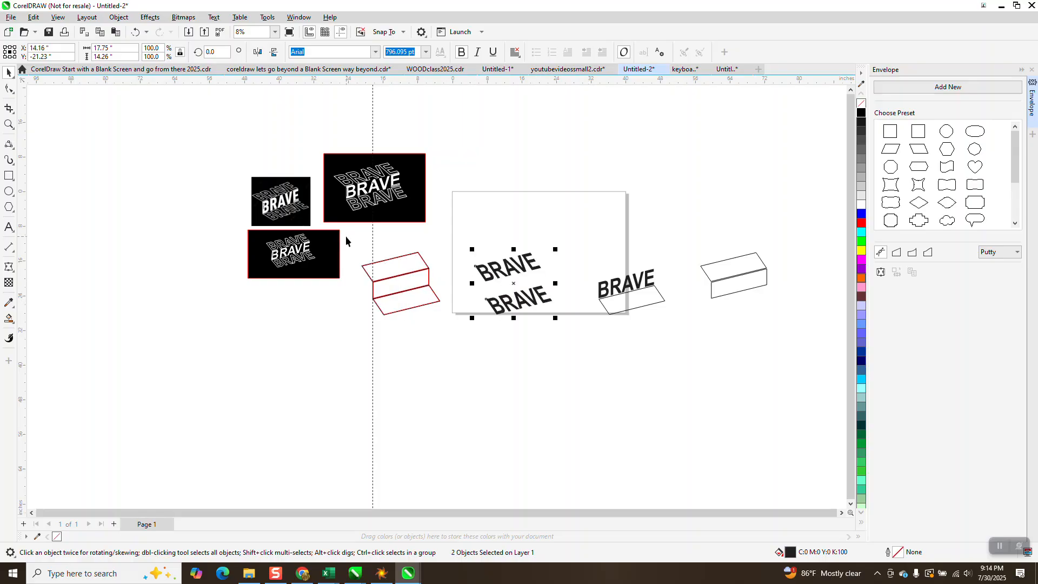
# - Move the middle BRAVE text 26 inches left so it sits between the upper and lower BRAVE texts
pyautogui.click(599, 295)
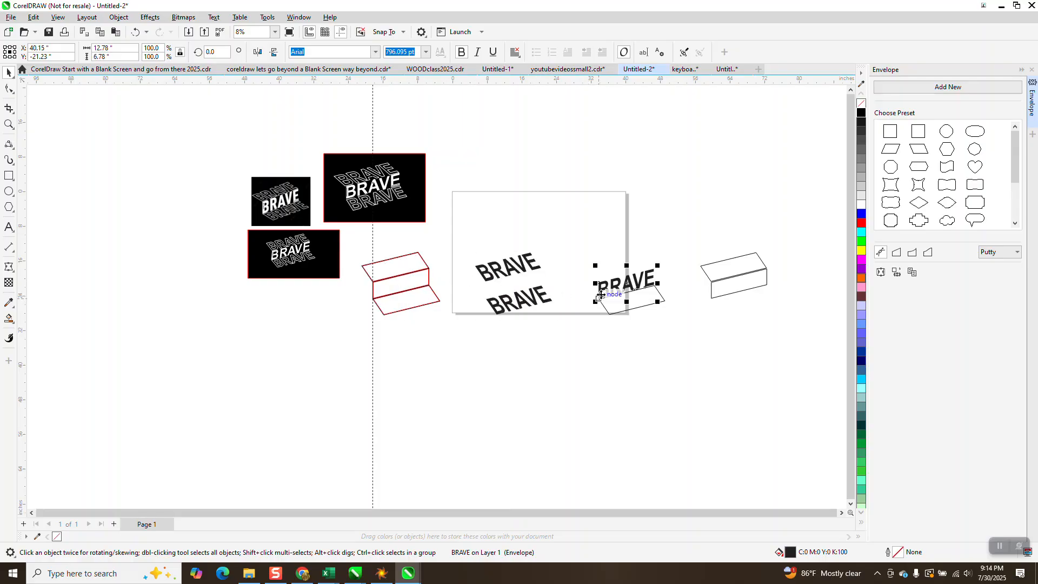
pyautogui.press('Left')
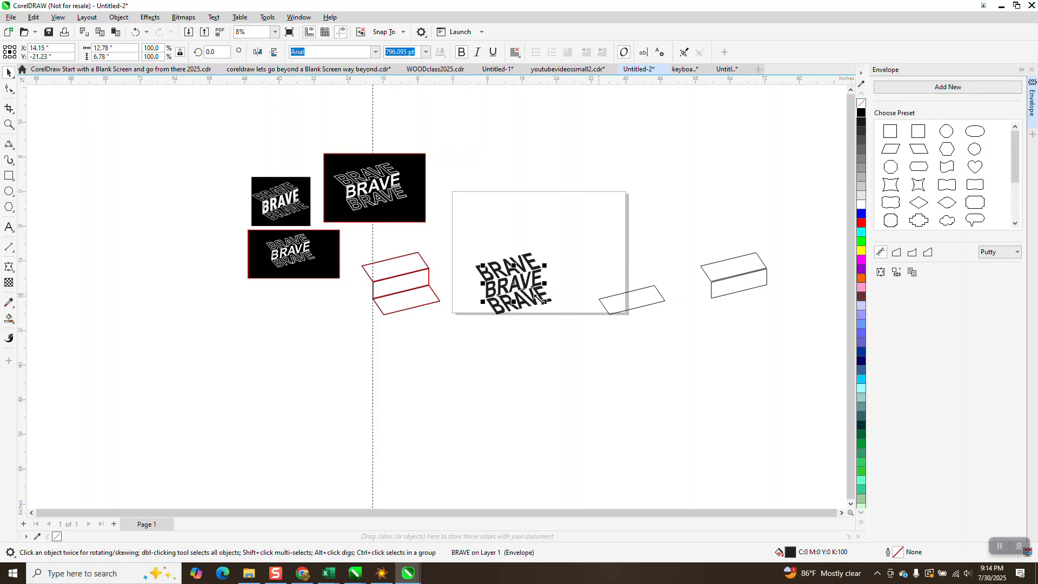
# - Examine up close how the three stacked BRAVE texts fit together along their slanted edges
pyautogui.click(9, 124)
pyautogui.moveTo(578, 326); pyautogui.dragTo(578, 326)
pyautogui.scroll(-5, 511, 302)
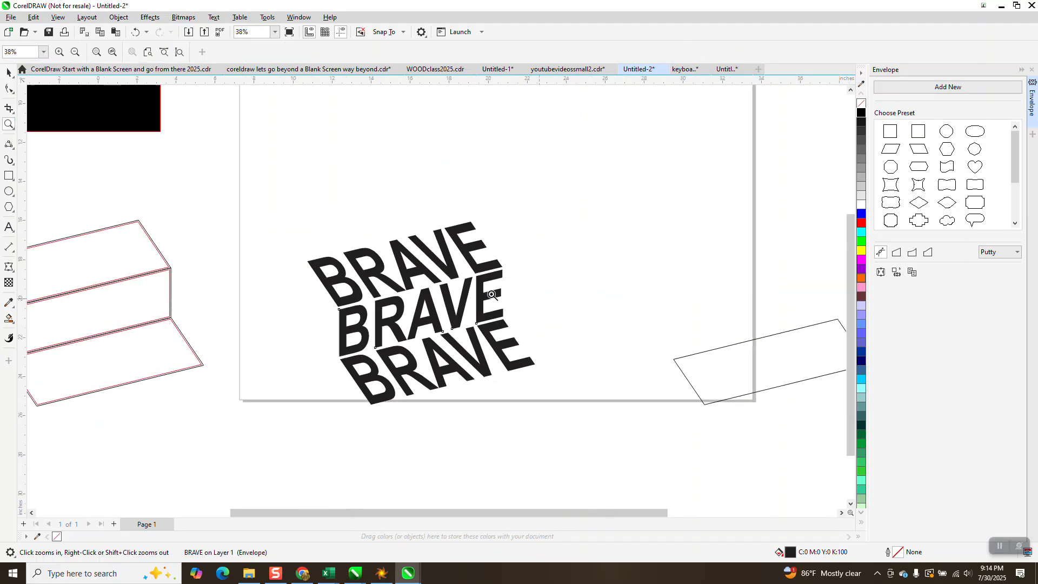
pyautogui.scroll(-1, 431, 351)
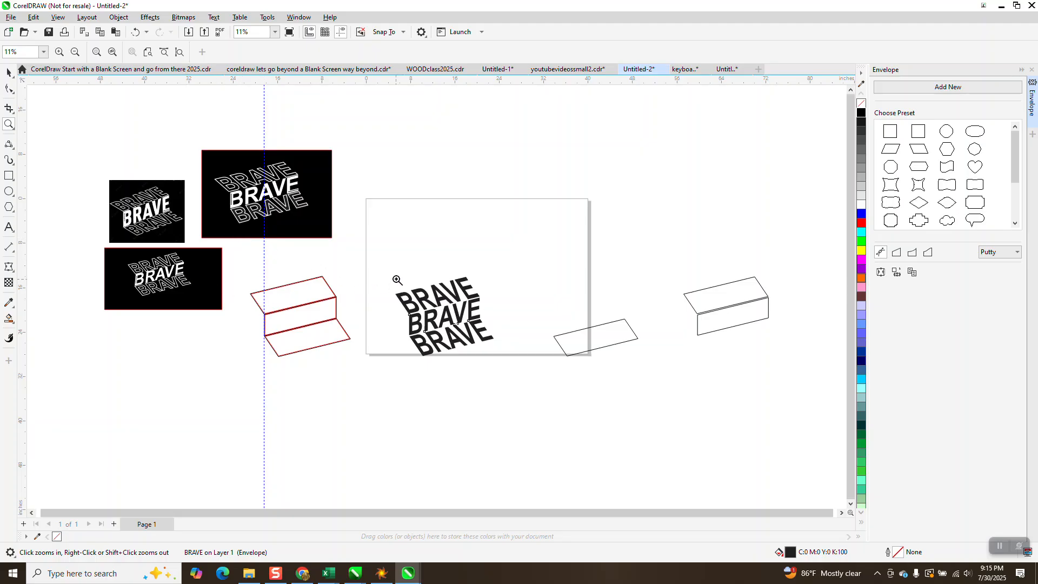
pyautogui.moveTo(397, 280); pyautogui.dragTo(549, 375)
pyautogui.scroll(-2, 540, 371)
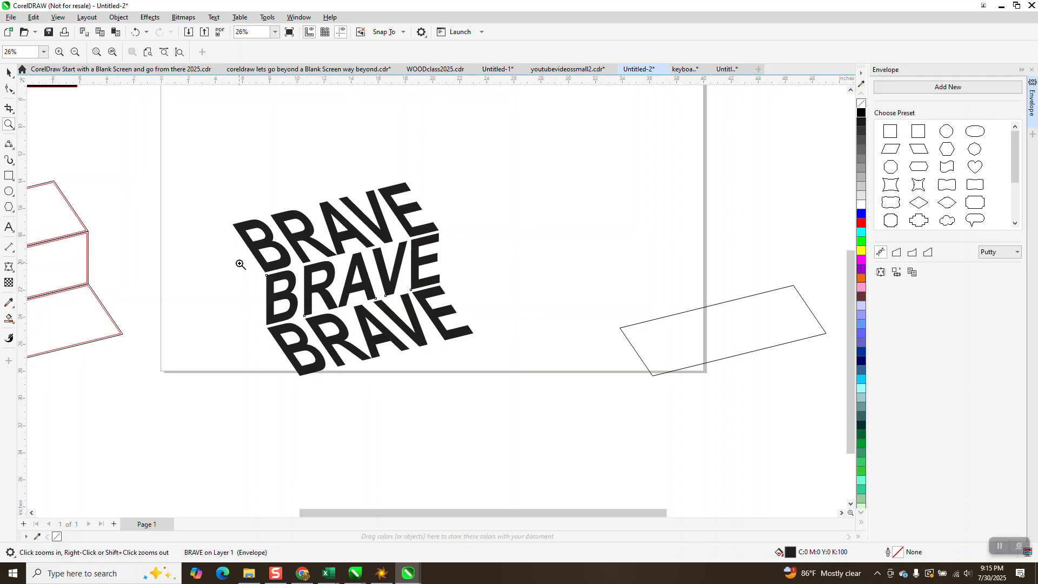
pyautogui.scroll(-4, 241, 264)
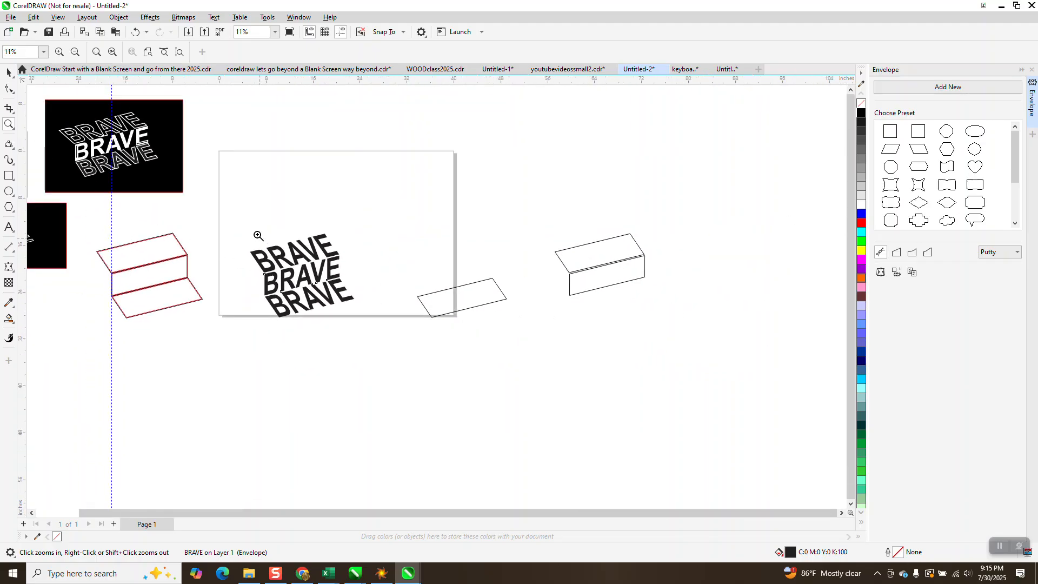
pyautogui.moveTo(258, 235); pyautogui.dragTo(366, 326)
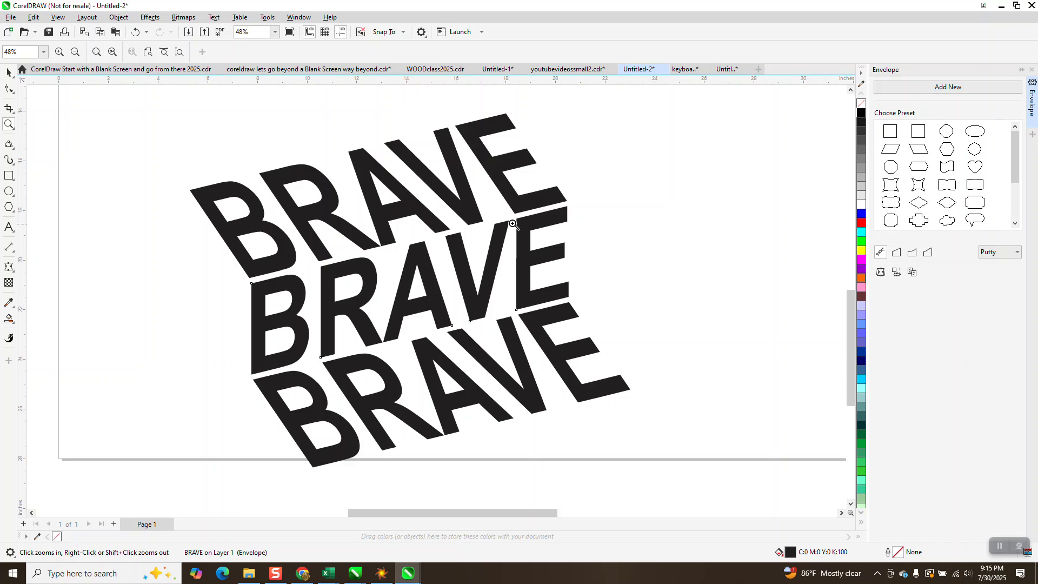
pyautogui.scroll(-4, 354, 257)
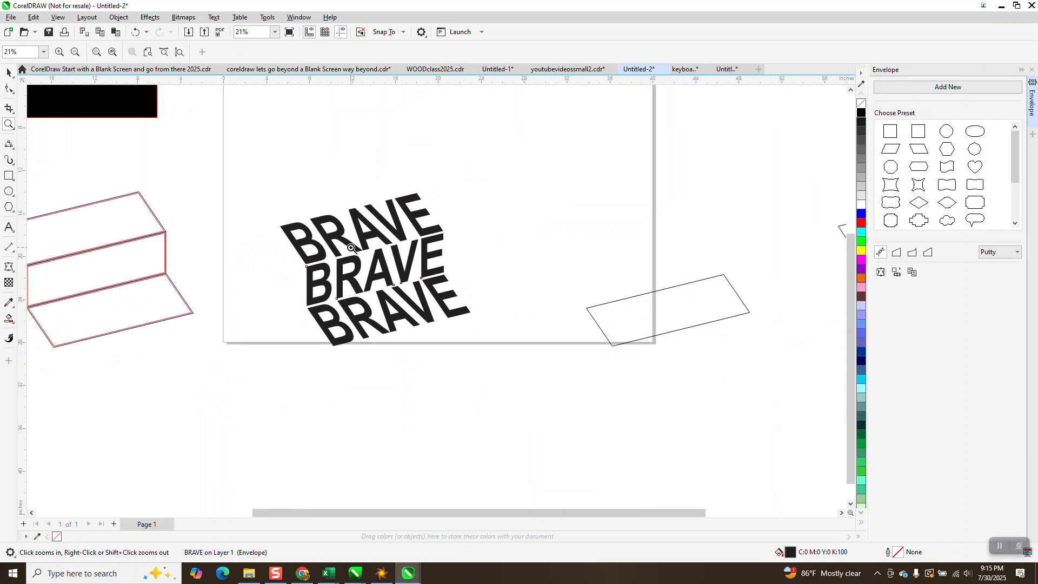
pyautogui.scroll(-1, 352, 247)
# - Fill all three stacked BRAVE texts with white
pyautogui.click(9, 72)
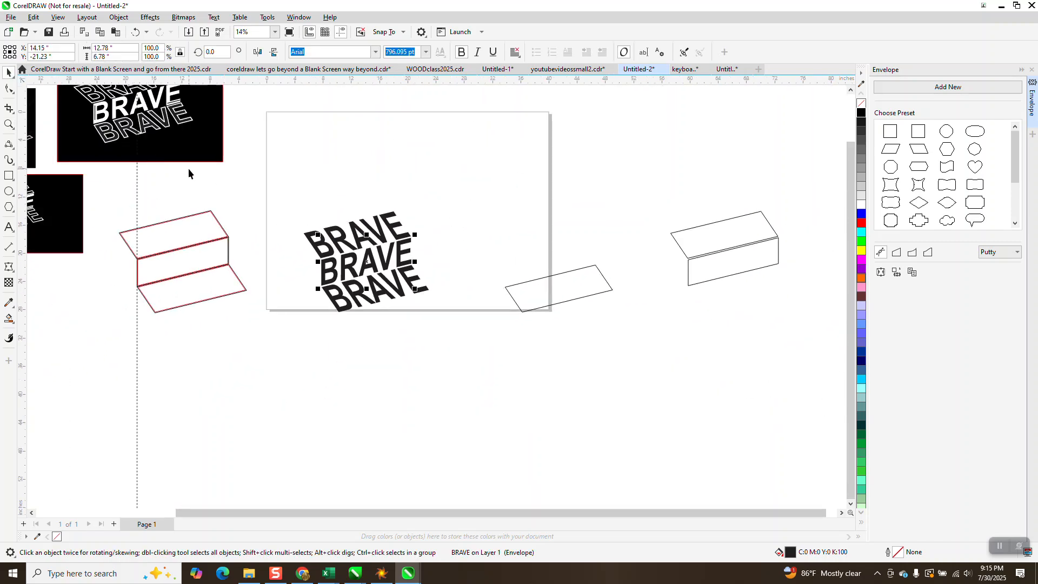
pyautogui.moveTo(278, 208); pyautogui.dragTo(484, 336)
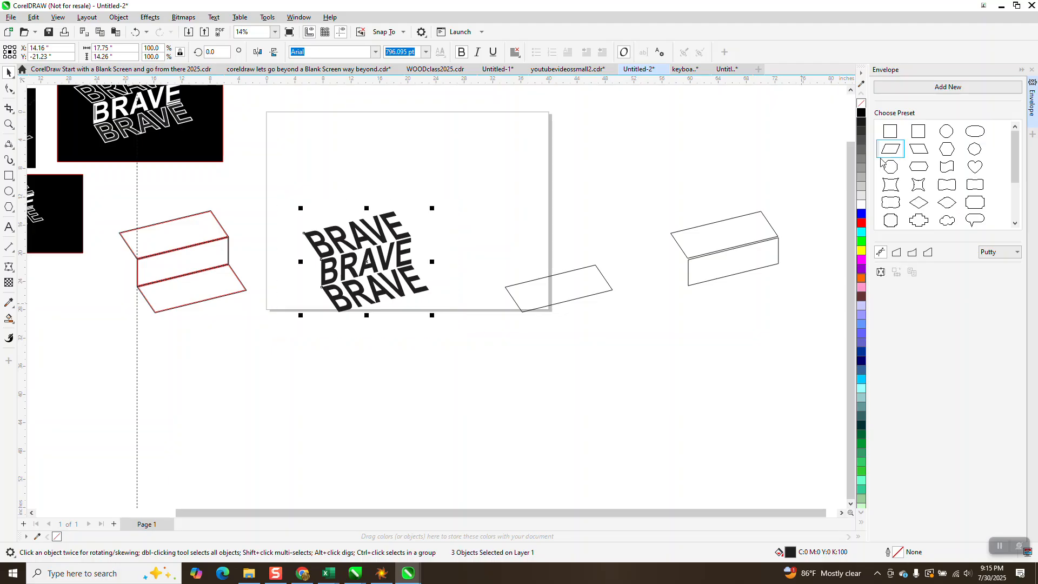
pyautogui.click(861, 207)
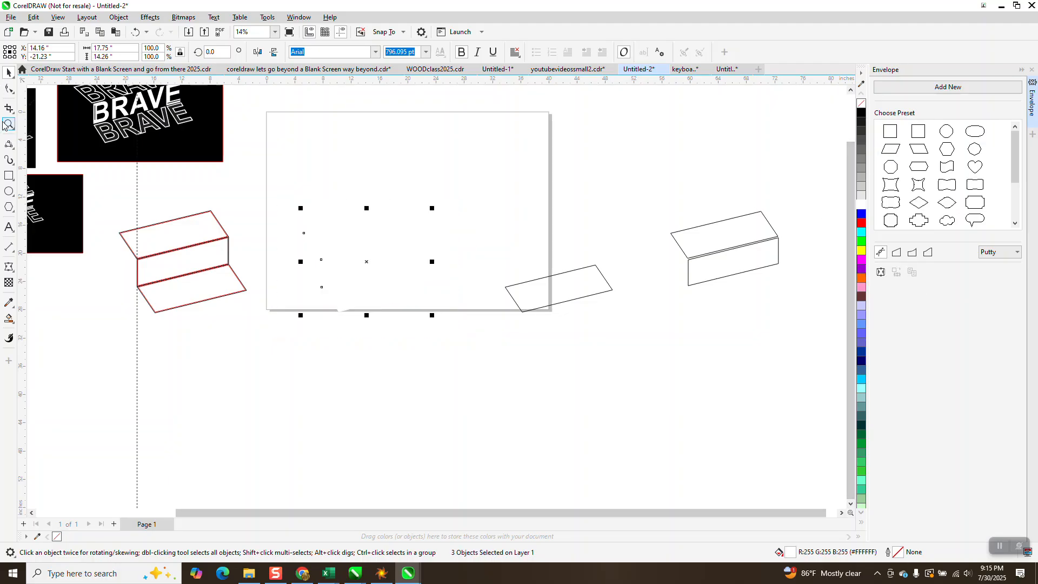
# - Draw a rectangle about 29.5 by 23.9 inches around the BRAVE texts, fill it black, and send it to the back of the page
pyautogui.click(14, 176)
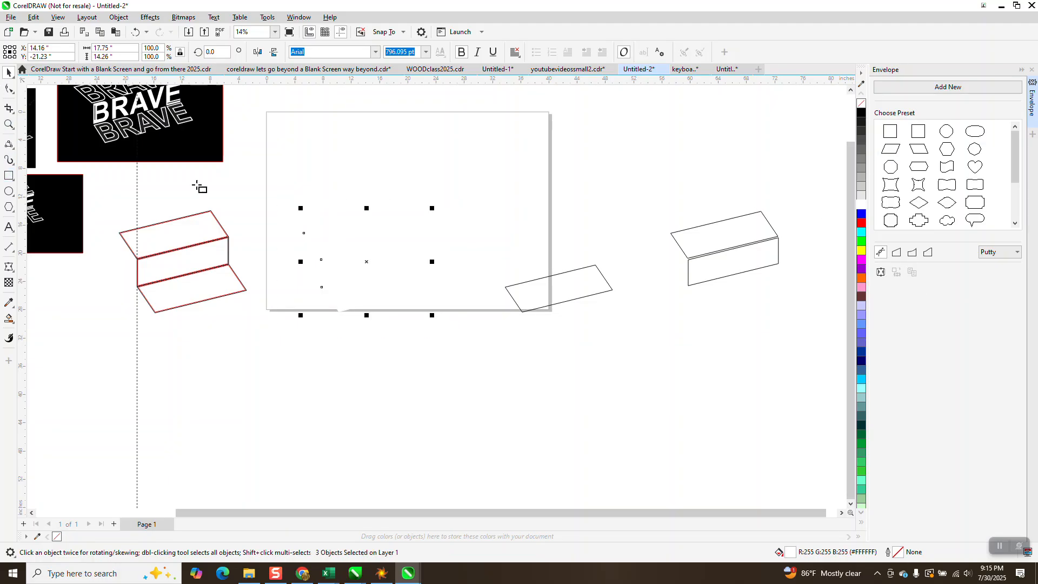
pyautogui.moveTo(264, 174); pyautogui.dragTo(473, 342)
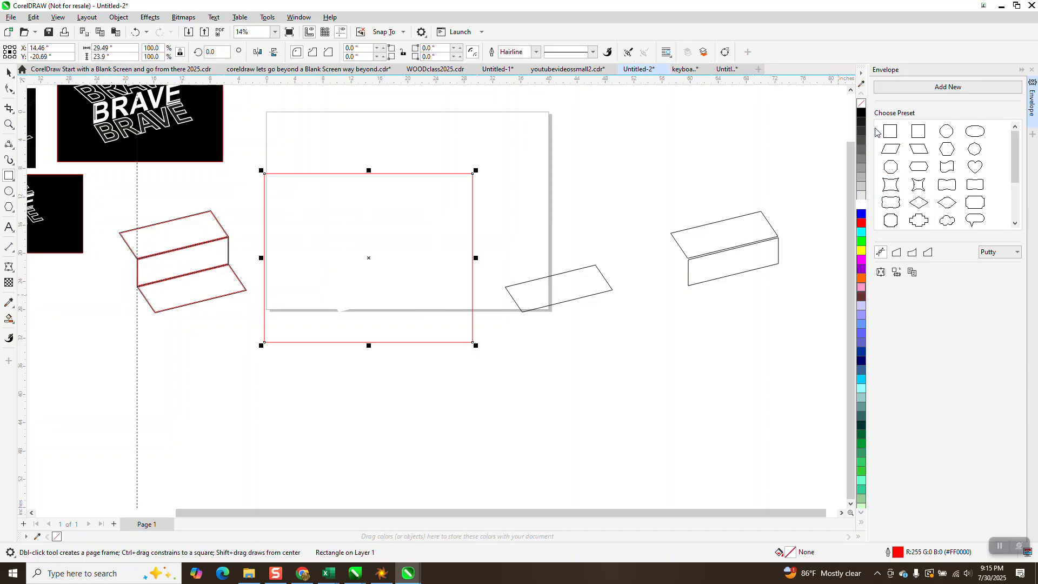
pyautogui.click(862, 114)
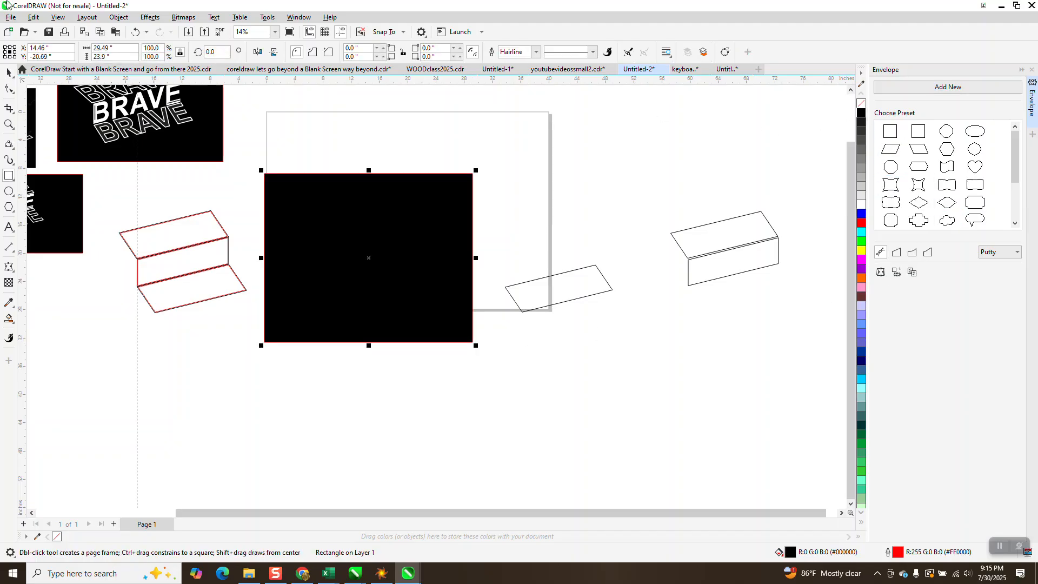
pyautogui.click(120, 18)
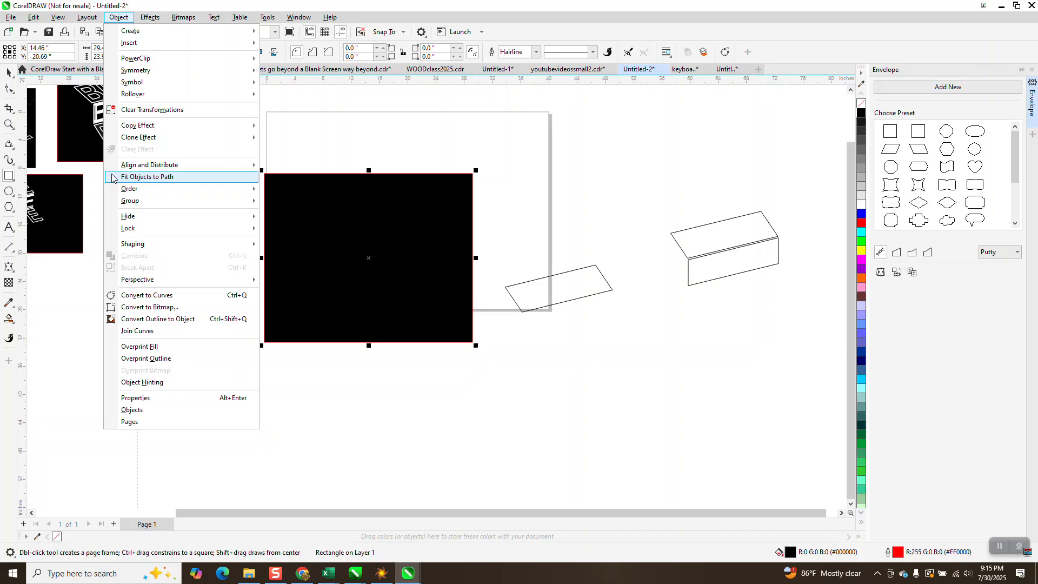
pyautogui.moveTo(133, 189)
pyautogui.click(298, 202)
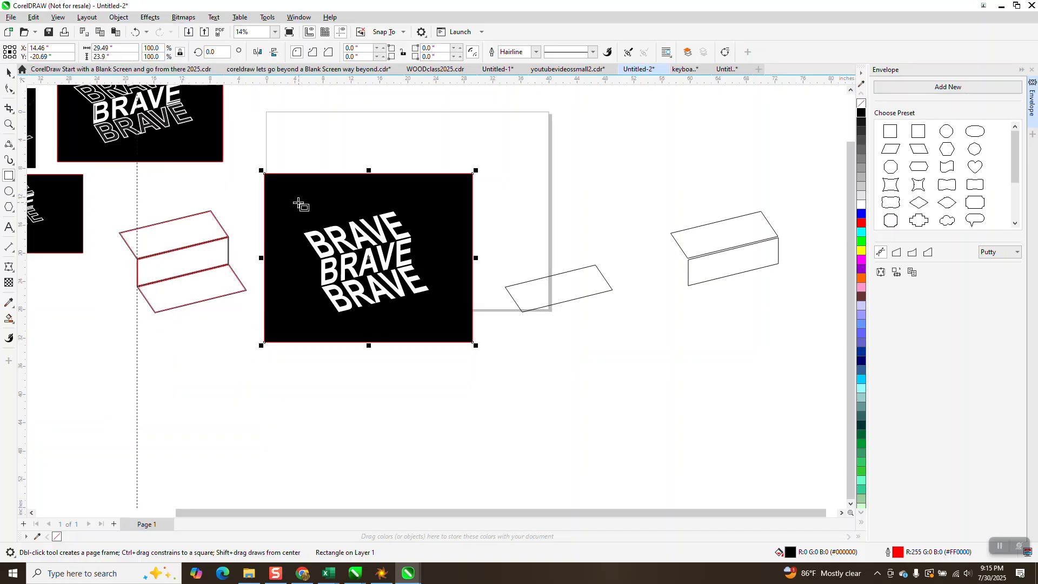
pyautogui.scroll(-1, 299, 231)
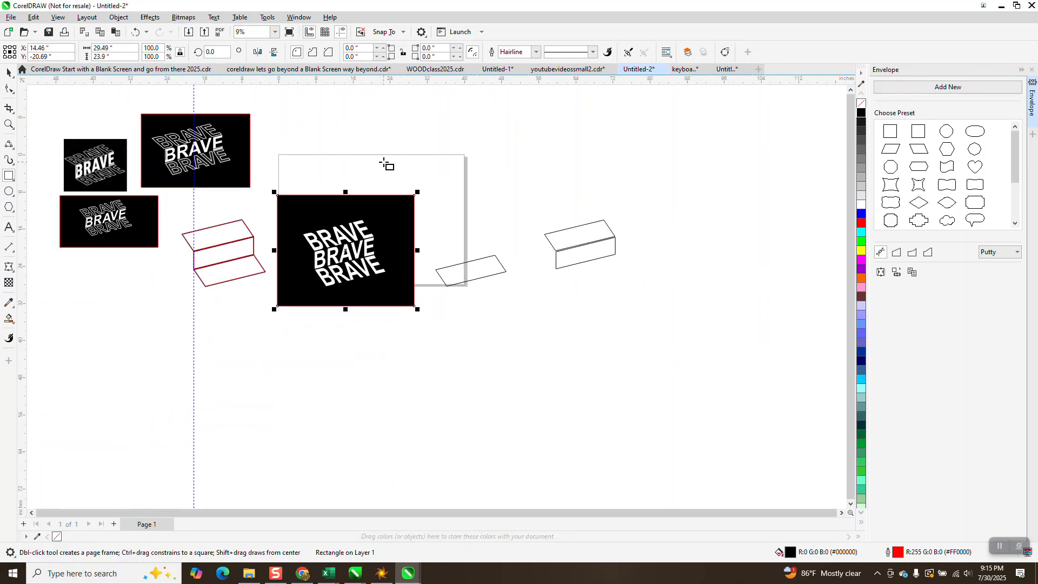
pyautogui.moveTo(400, 136); pyautogui.dragTo(403, 137)
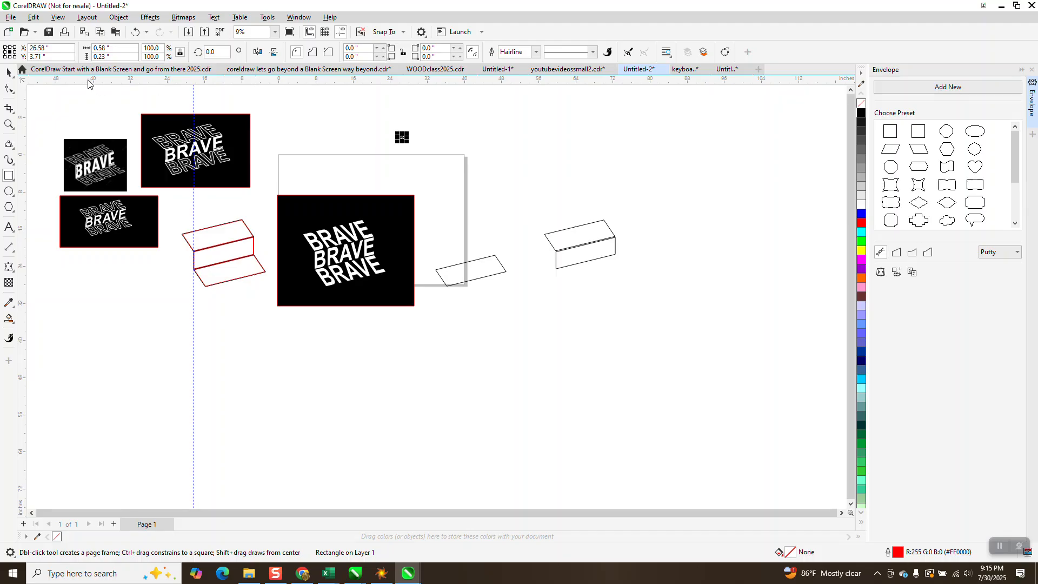
# - Remove the fill from the top BRAVE text in the stack and give it a white outline
pyautogui.click(9, 72)
pyautogui.click(194, 101)
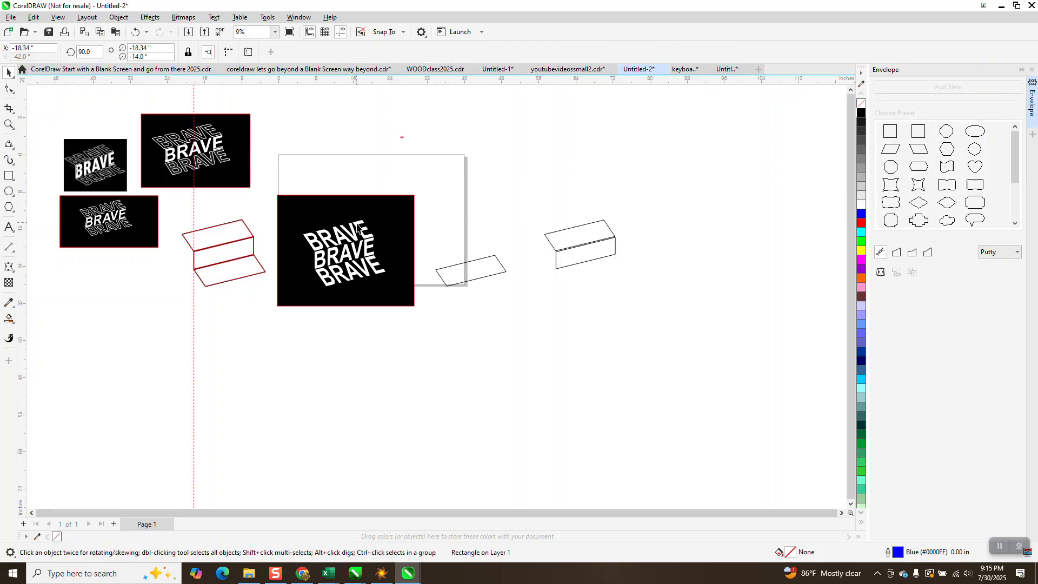
pyautogui.click(357, 229)
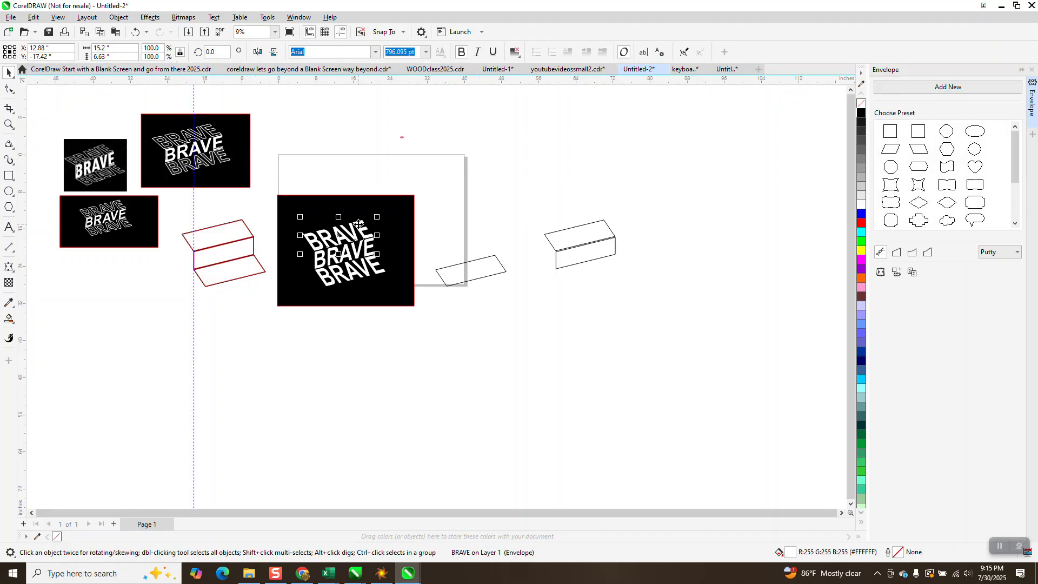
pyautogui.click(1031, 69)
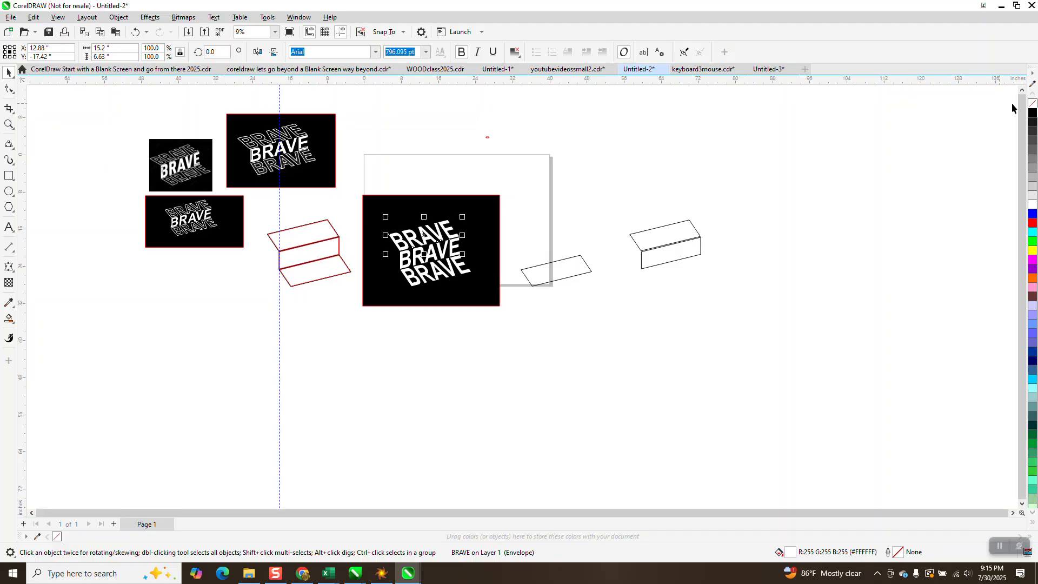
pyautogui.click(1033, 103)
pyautogui.rightClick(1032, 204)
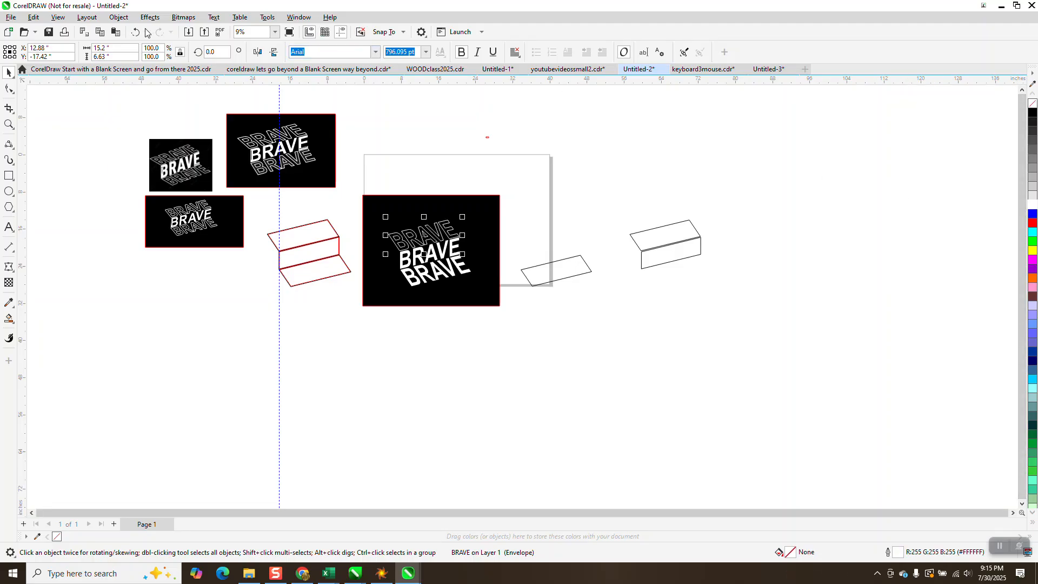
# - Convert the top BRAVE text to curves and set its outline width to 0.125 in
pyautogui.click(118, 16)
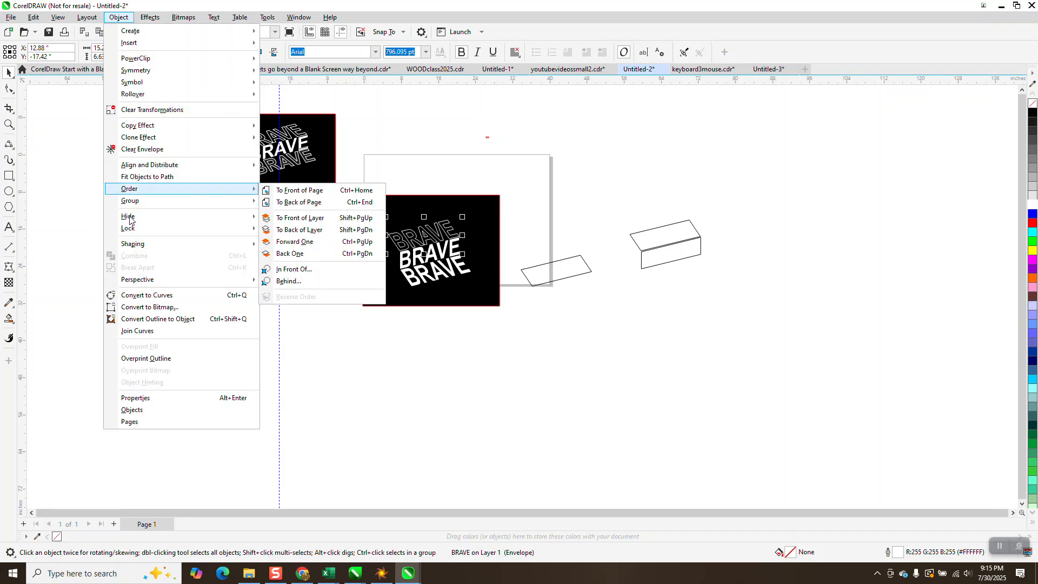
pyautogui.click(162, 294)
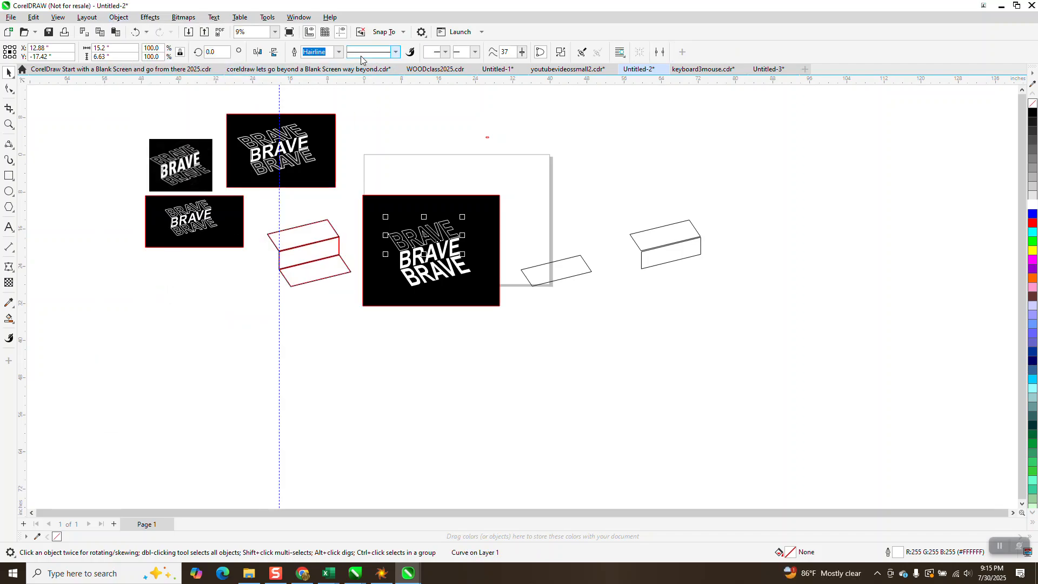
pyautogui.click(338, 52)
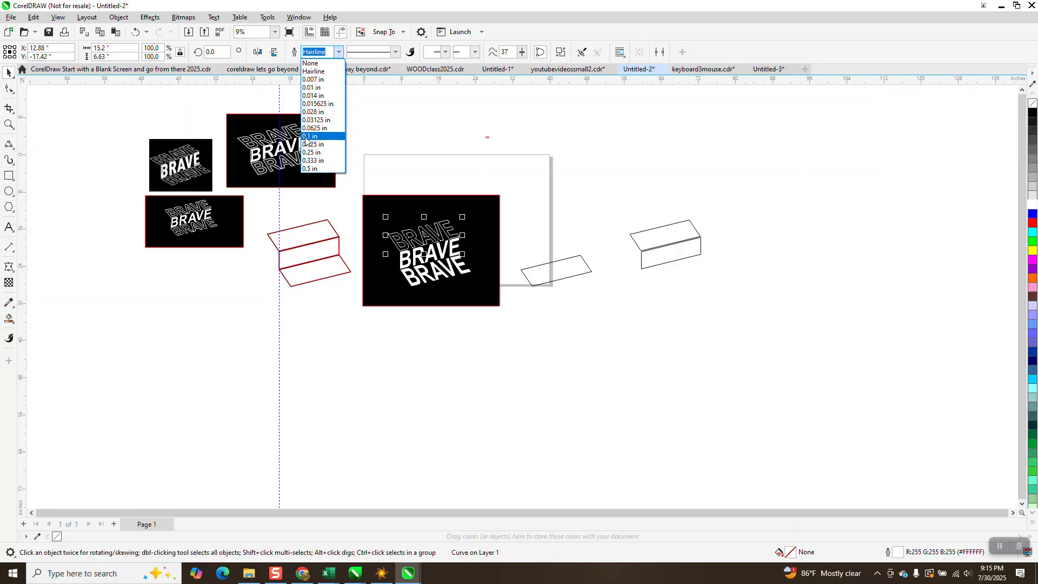
pyautogui.click(326, 140)
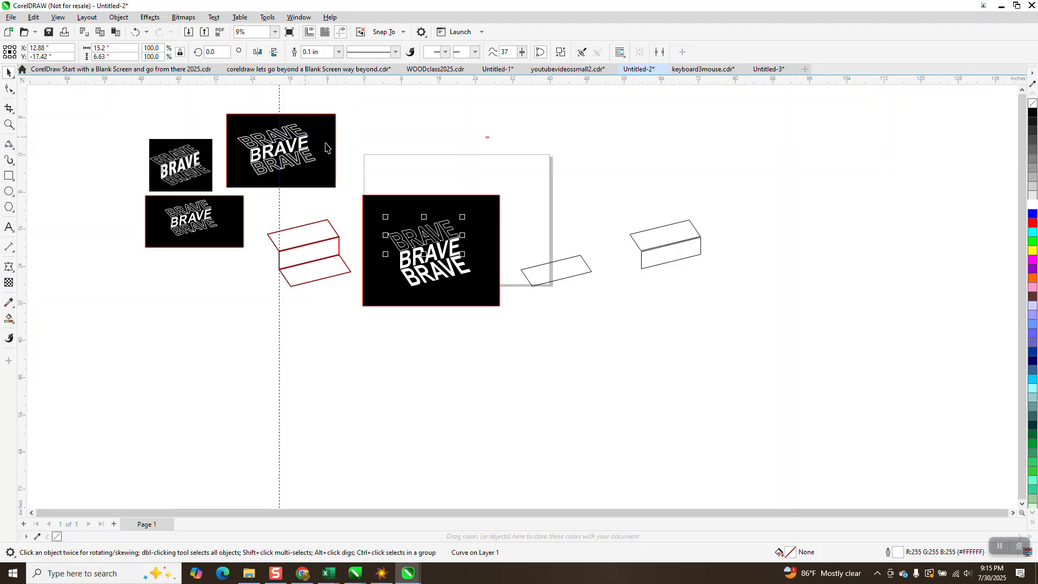
pyautogui.click(338, 52)
pyautogui.click(318, 145)
pyautogui.click(516, 153)
# - Remove the fill from the lowest BRAVE text in the stack and give it a white outline
pyautogui.click(464, 253)
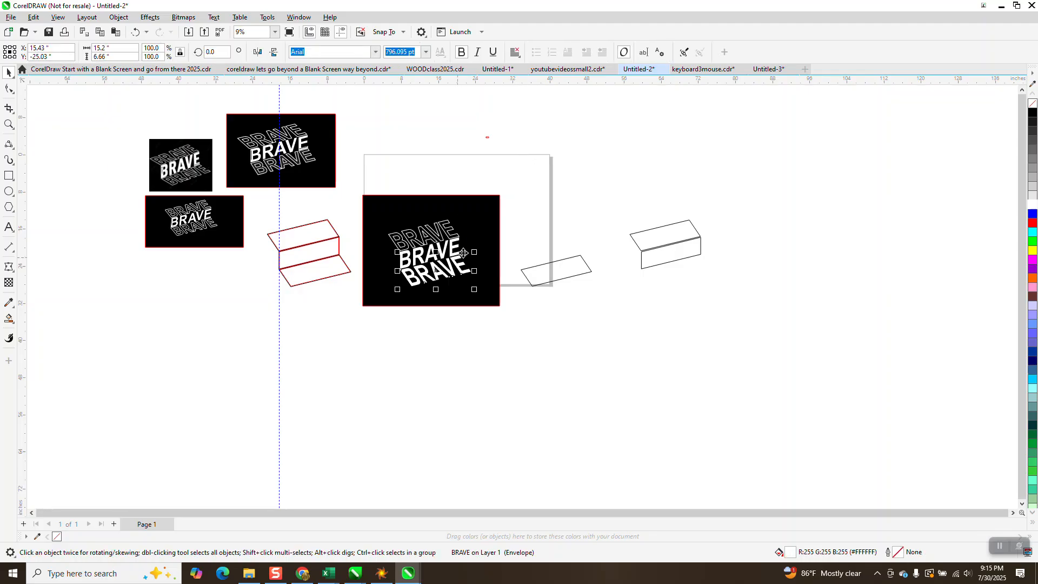
pyautogui.click(1032, 104)
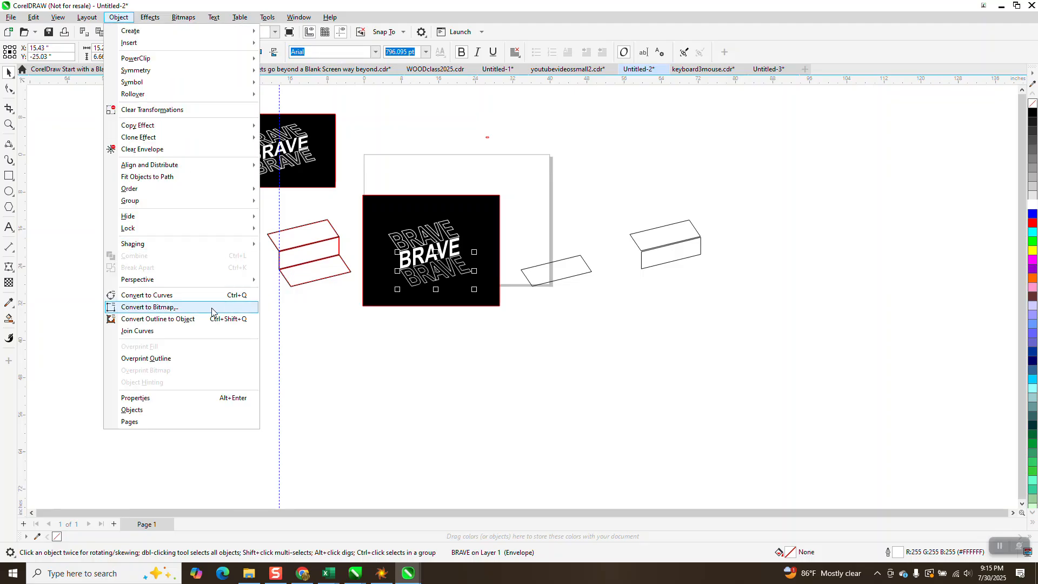
# - Convert the lowest BRAVE text to curves and set its outline width to 0.125 in
pyautogui.click(147, 295)
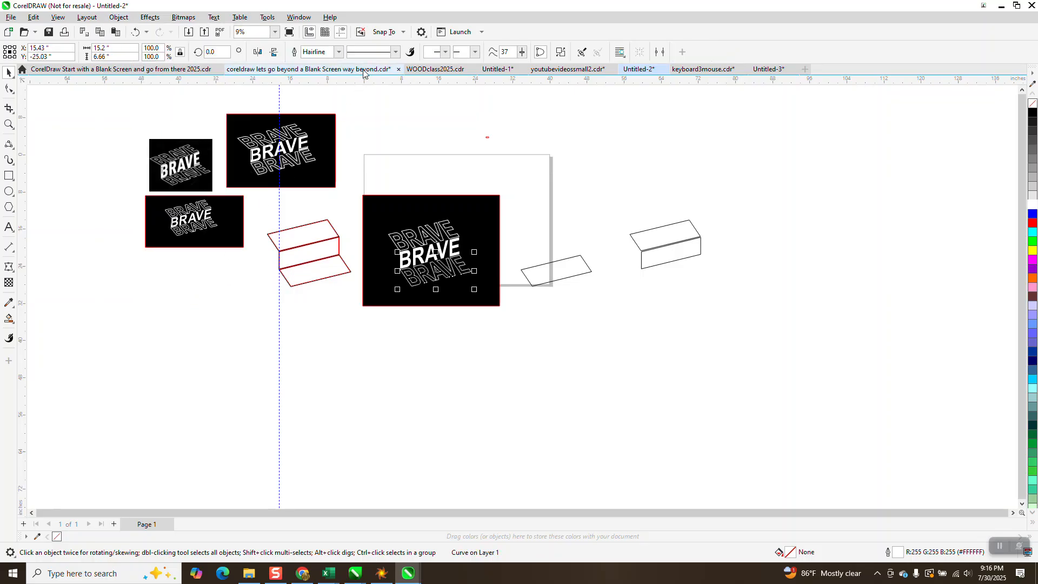
pyautogui.click(338, 52)
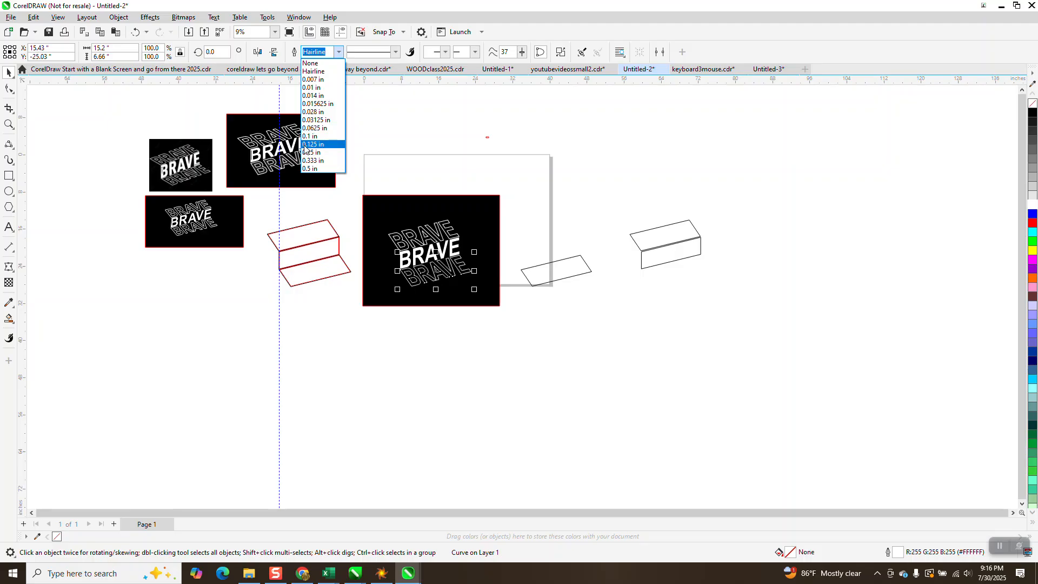
pyautogui.click(304, 144)
pyautogui.click(415, 147)
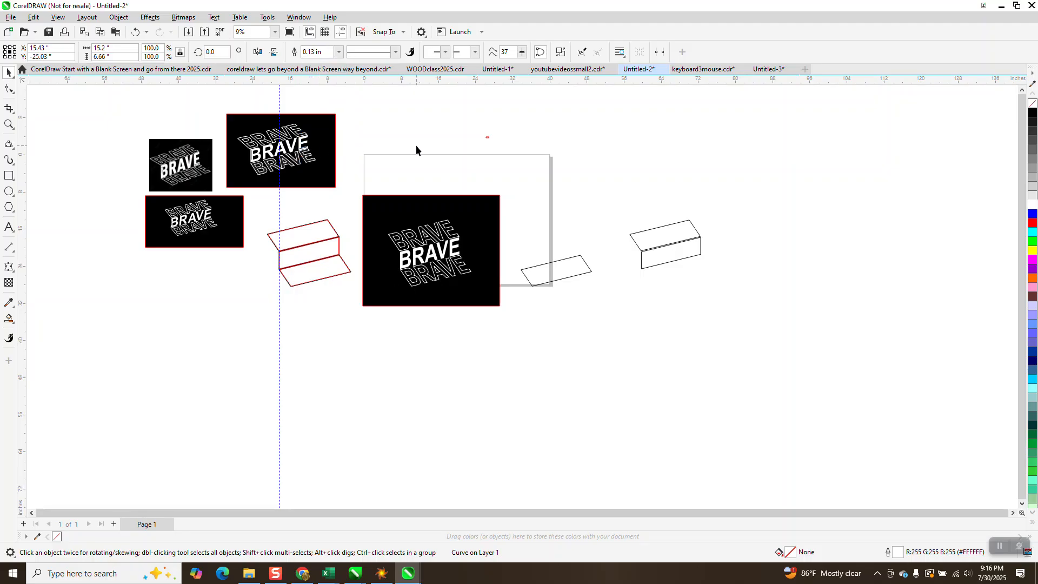
pyautogui.click(9, 124)
pyautogui.moveTo(359, 199); pyautogui.dragTo(495, 297)
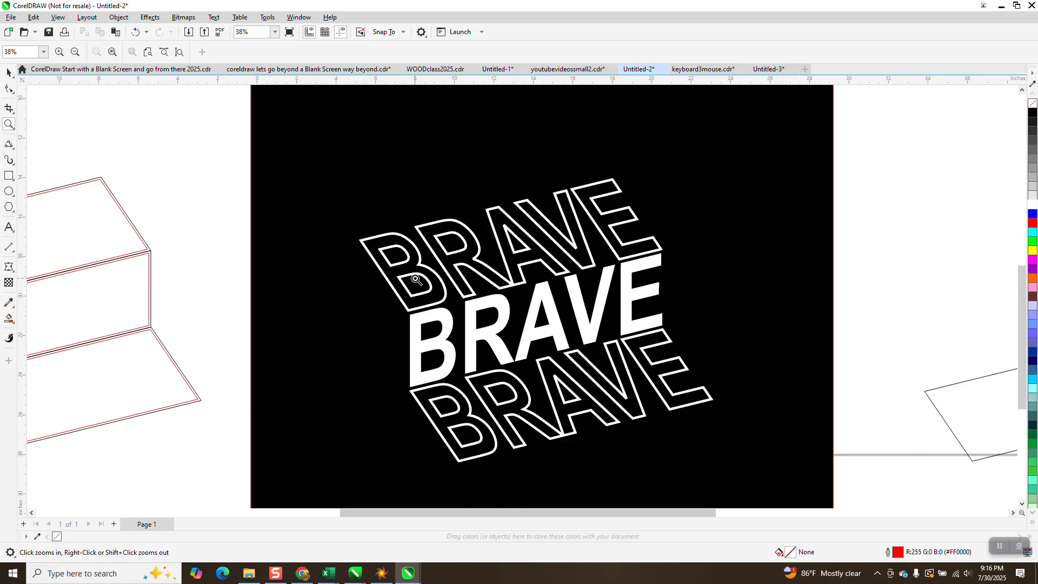
pyautogui.scroll(-1, 440, 285)
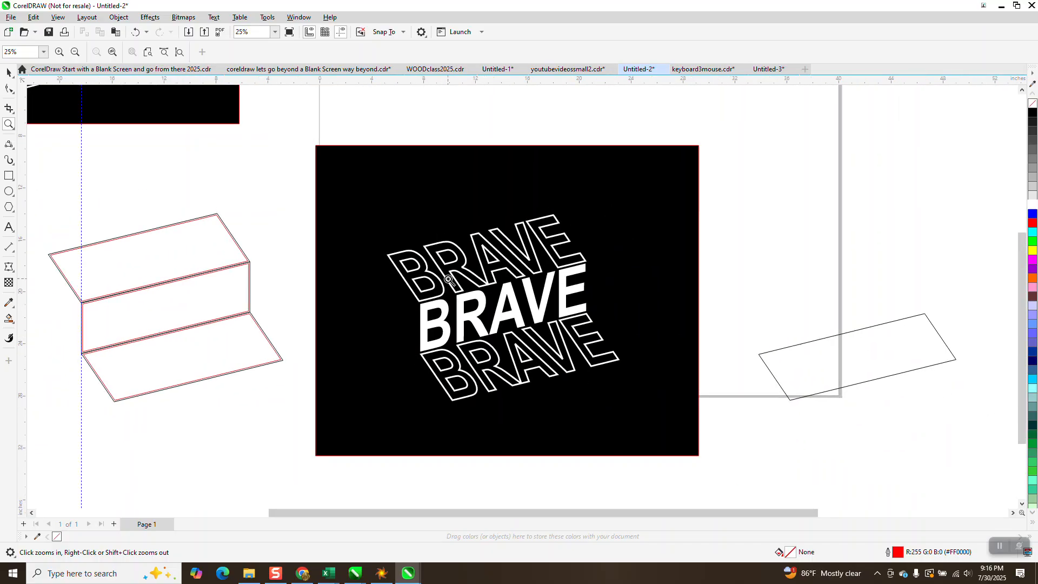